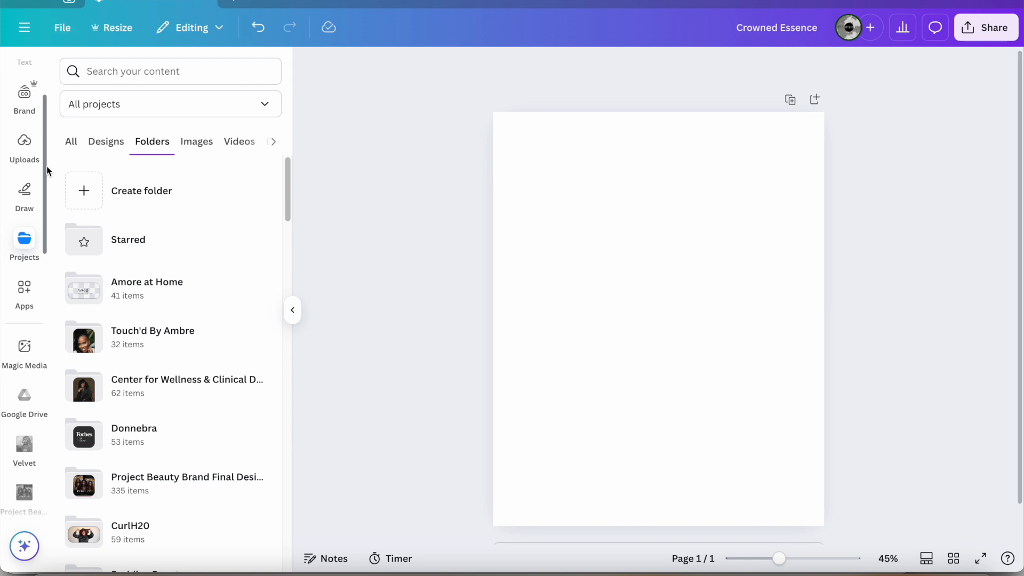
# Select the blank page and open its background color options
pyautogui.moveTo(47, 169); pyautogui.dragTo(44, 32)
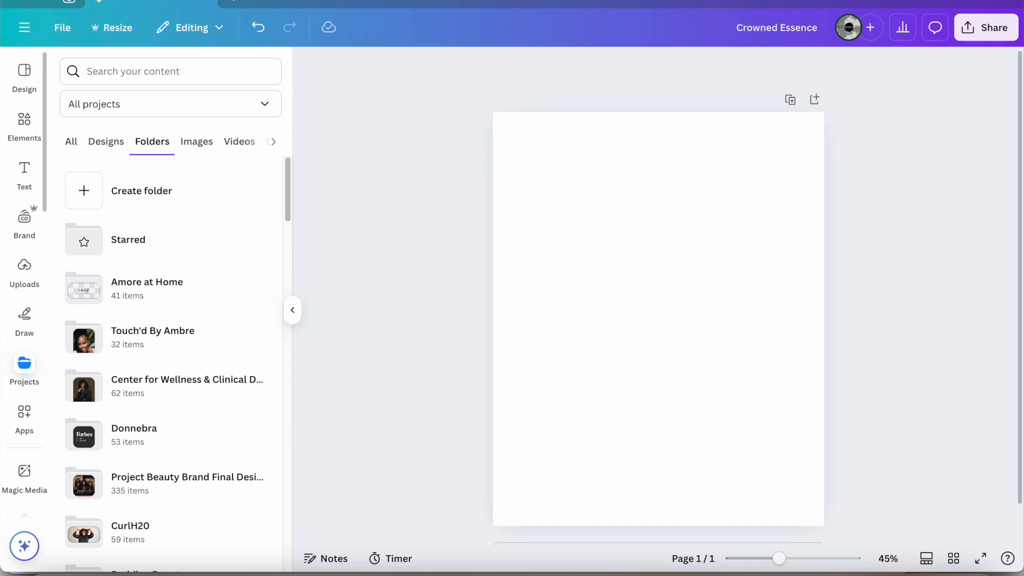
pyautogui.click(23, 123)
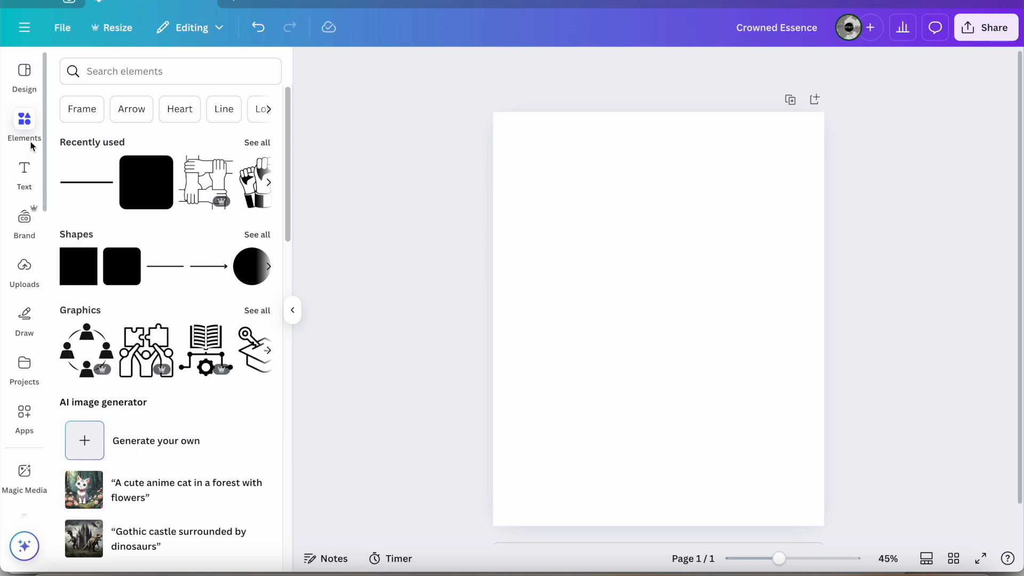
pyautogui.click(643, 179)
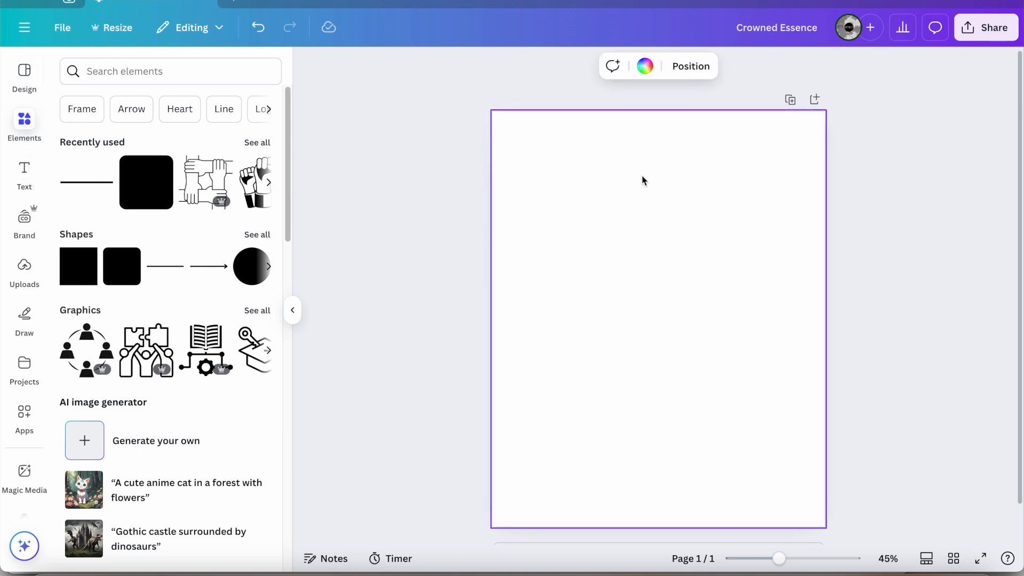
pyautogui.click(647, 66)
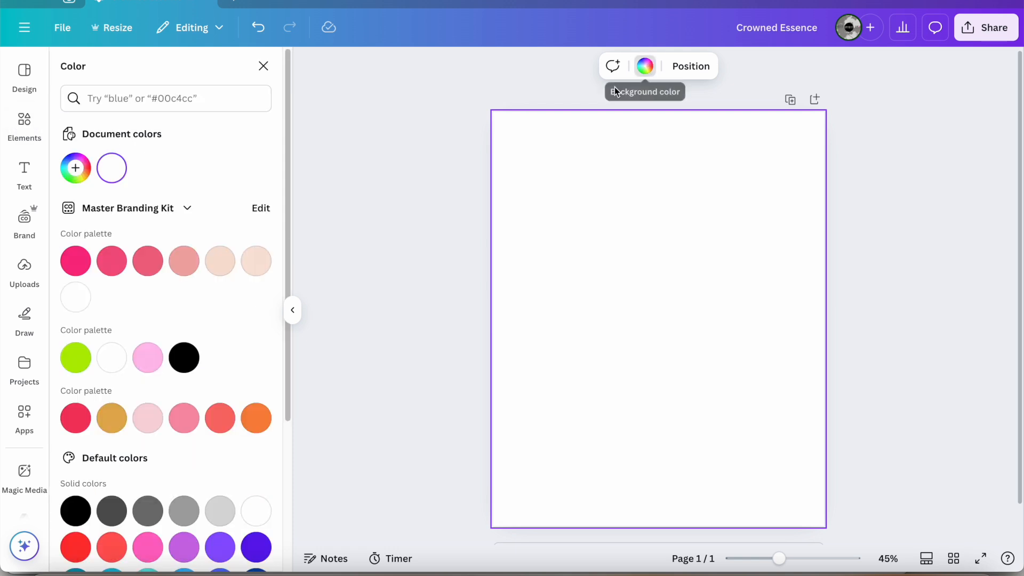
pyautogui.click(76, 168)
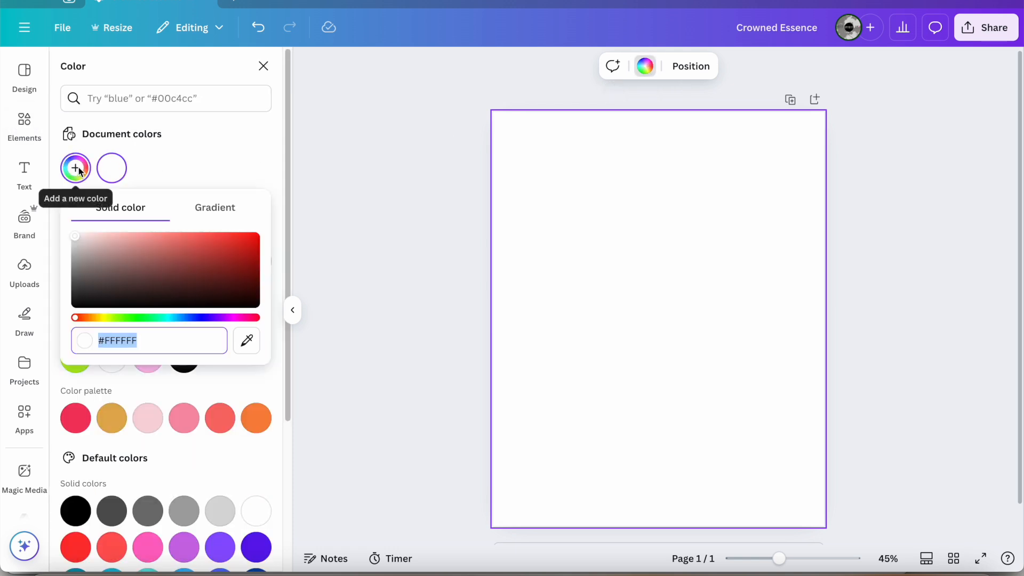
pyautogui.click(244, 339)
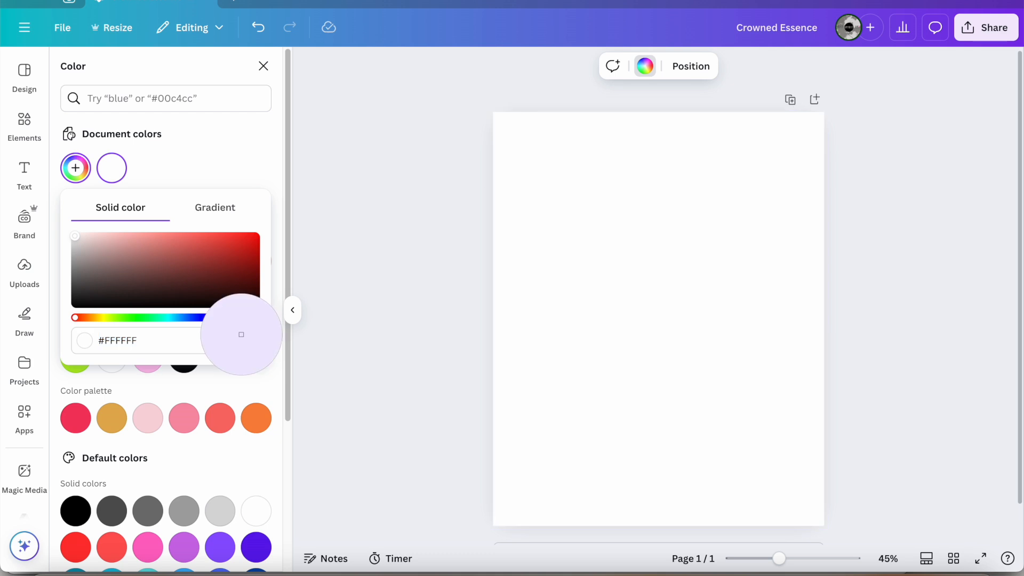
pyautogui.click(241, 334)
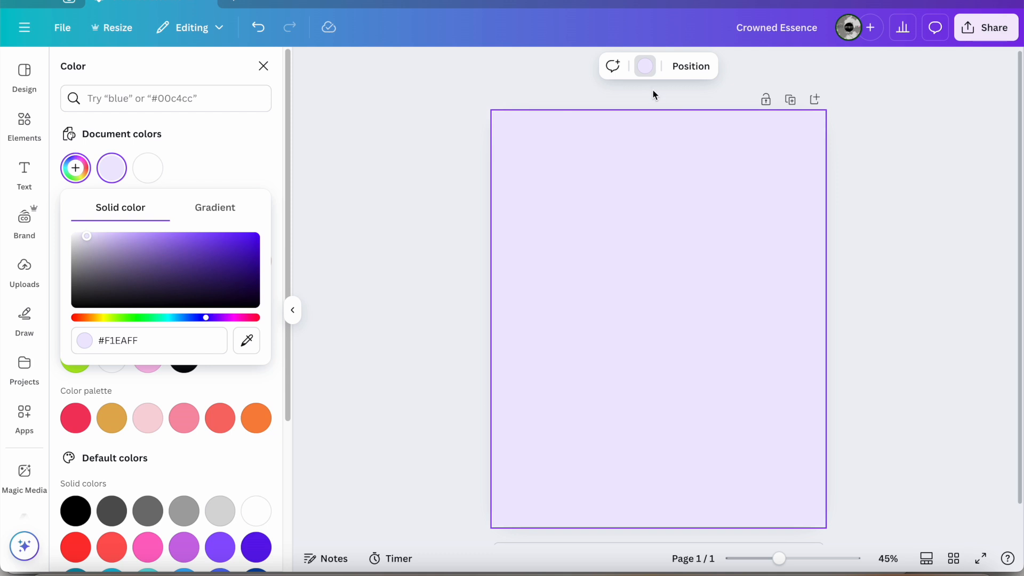
pyautogui.click(631, 176)
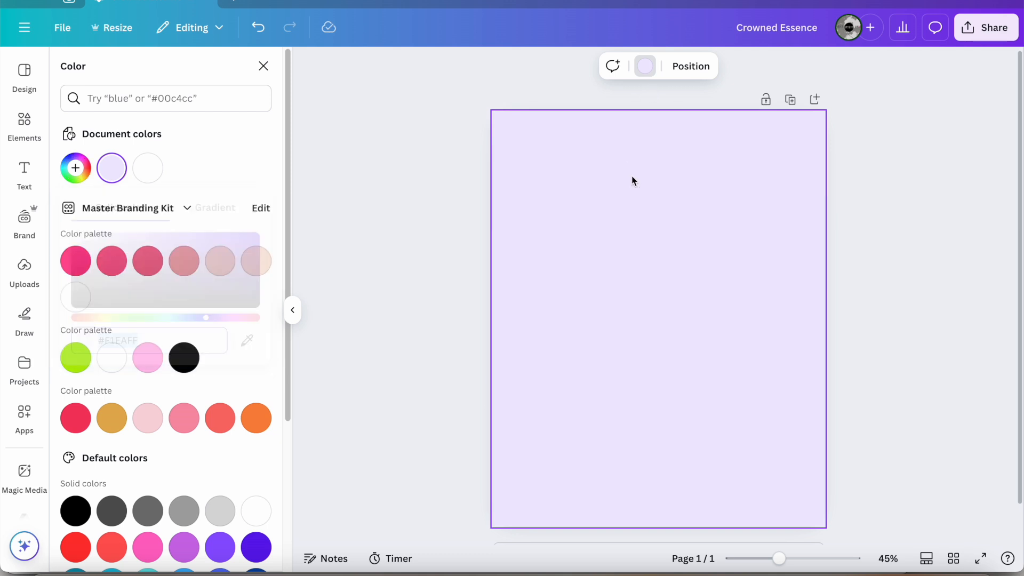
pyautogui.press('Delete')
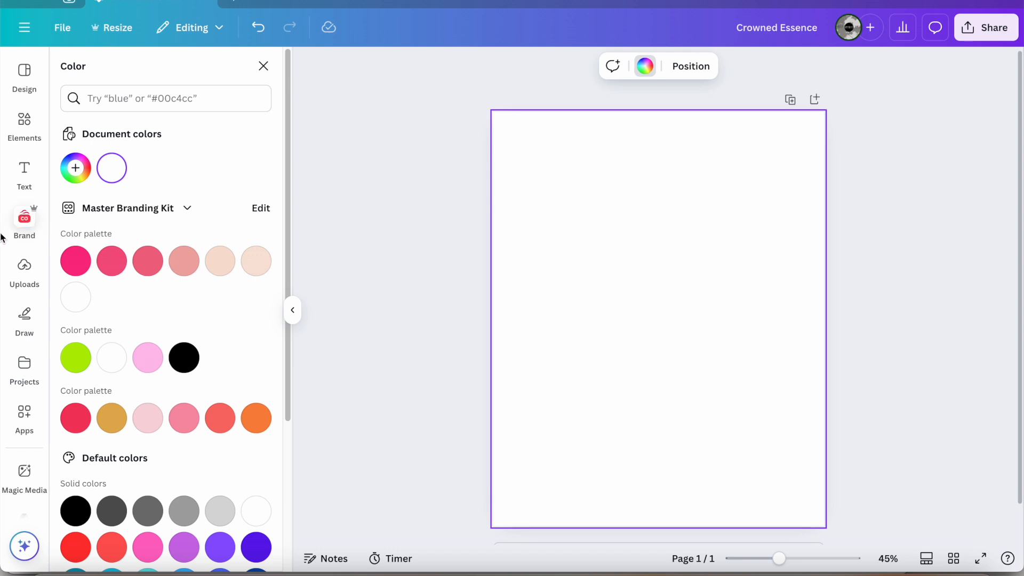
# Switch the palette to the Black Girl Briefs brand kit and set the page background to its dark green
pyautogui.click(119, 207)
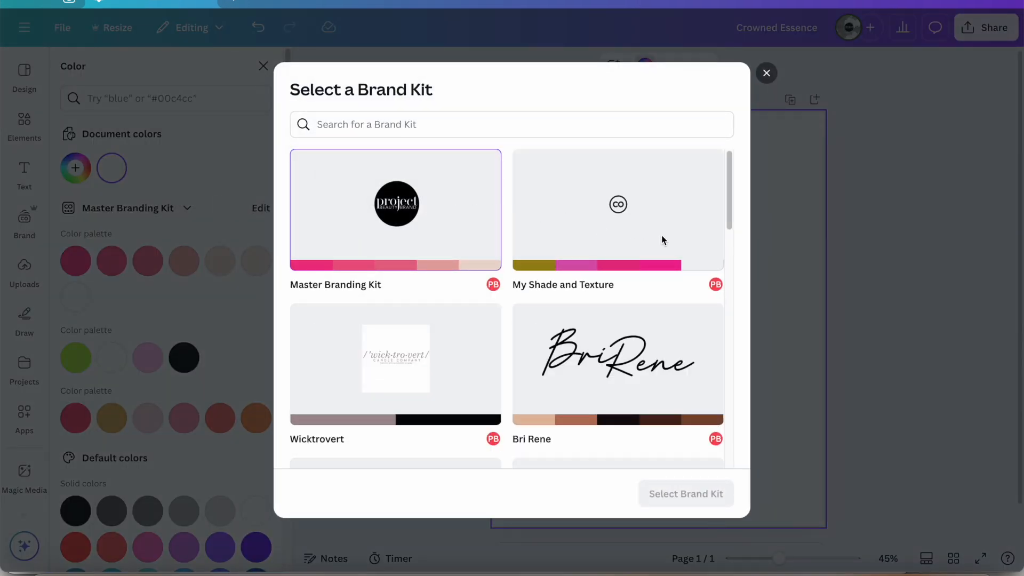
pyautogui.moveTo(731, 186); pyautogui.dragTo(727, 457)
pyautogui.click(462, 402)
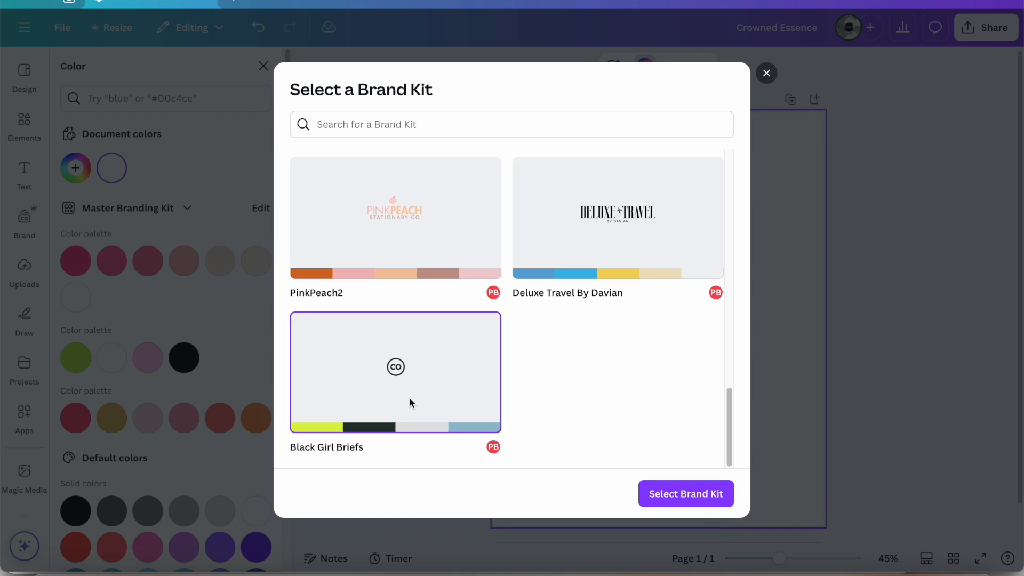
pyautogui.click(686, 495)
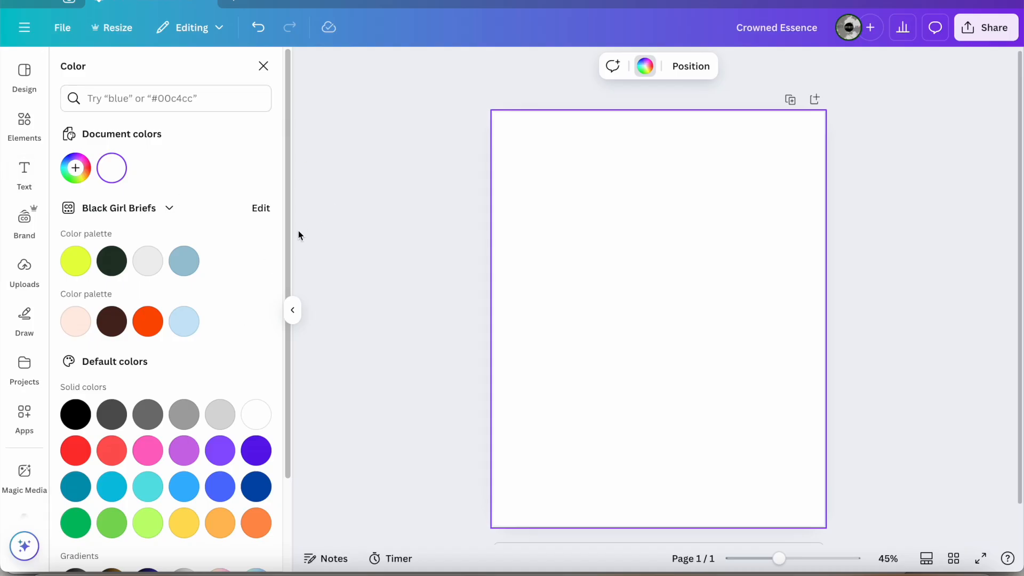
pyautogui.click(113, 267)
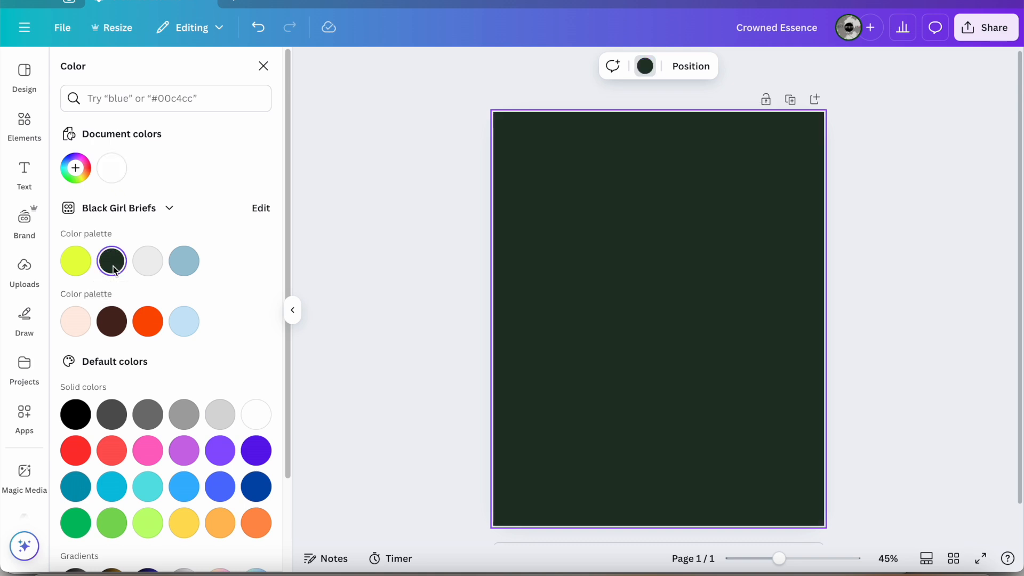
# Add a square shape in lime yellow and reshape it into a thin full-width band along the page's bottom edge
pyautogui.click(24, 122)
pyautogui.click(77, 292)
pyautogui.click(590, 308)
pyautogui.click(664, 298)
pyautogui.moveTo(664, 298); pyautogui.dragTo(549, 455)
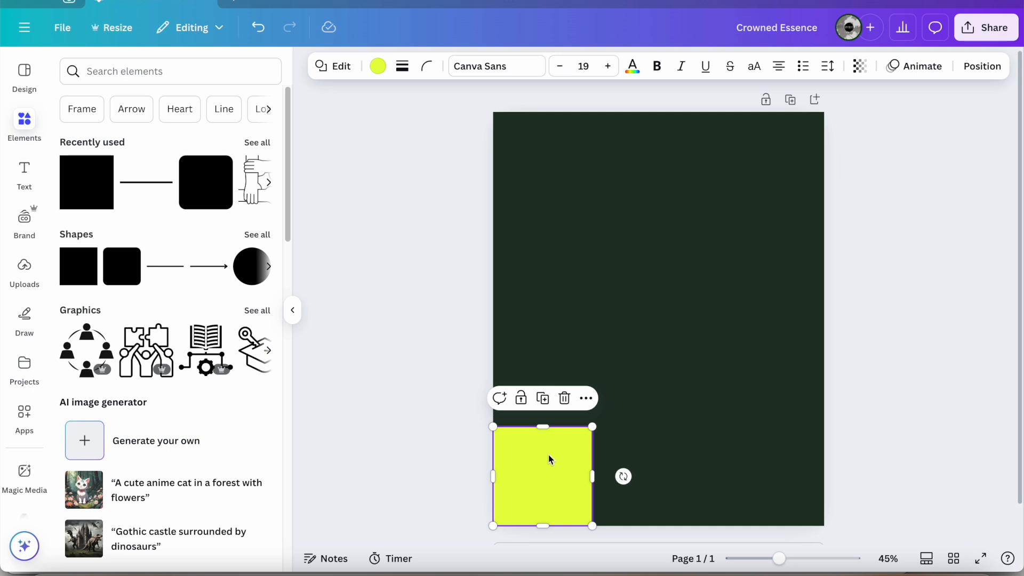
pyautogui.moveTo(540, 437); pyautogui.dragTo(539, 504)
pyautogui.moveTo(600, 514); pyautogui.dragTo(824, 514)
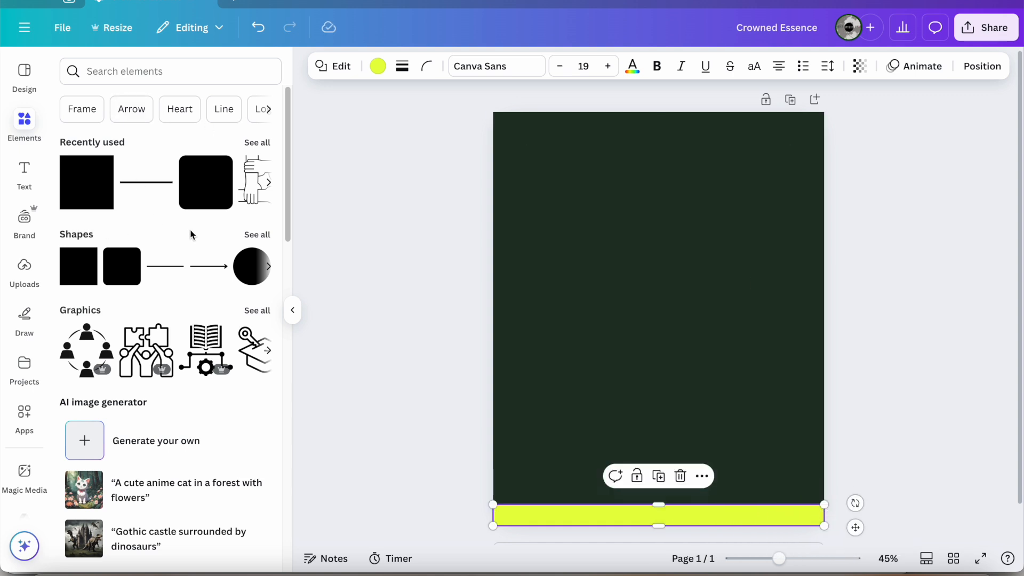
# Add a text box, enlarge it to a font size of about 42, and center it in the page's upper half
pyautogui.click(24, 171)
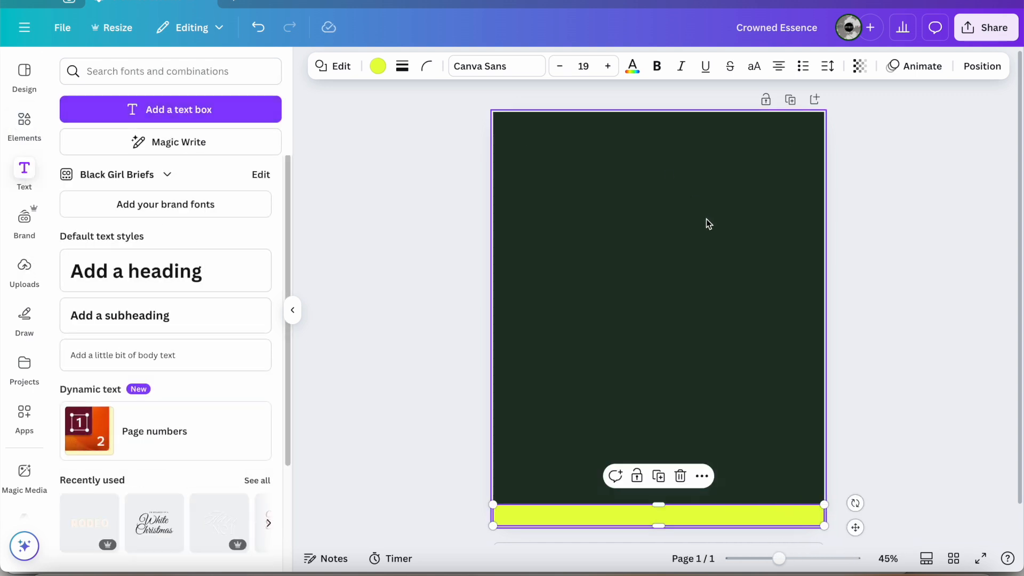
pyautogui.click(589, 243)
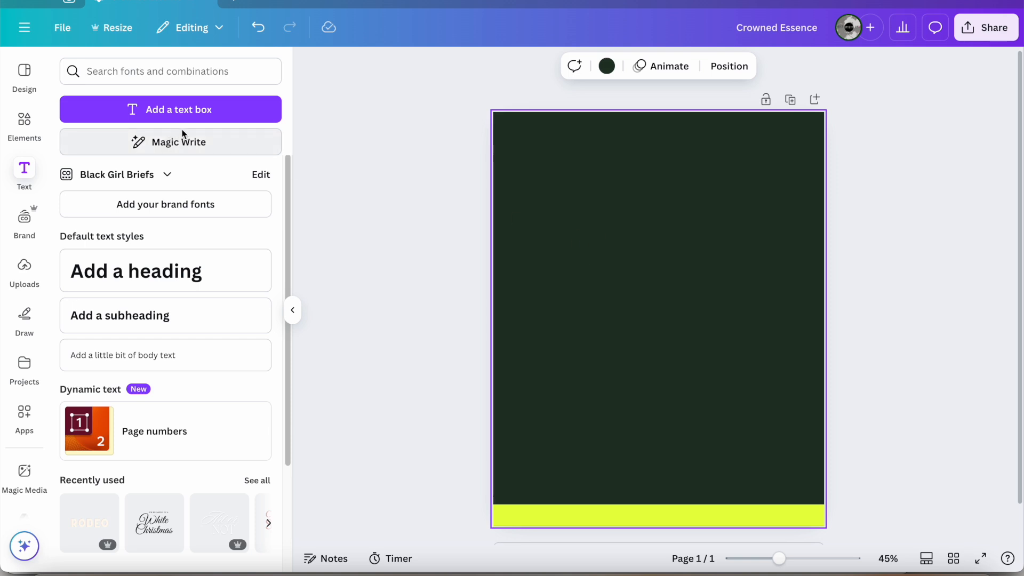
pyautogui.click(191, 112)
pyautogui.moveTo(622, 316); pyautogui.dragTo(535, 279)
pyautogui.moveTo(635, 357); pyautogui.dragTo(671, 319)
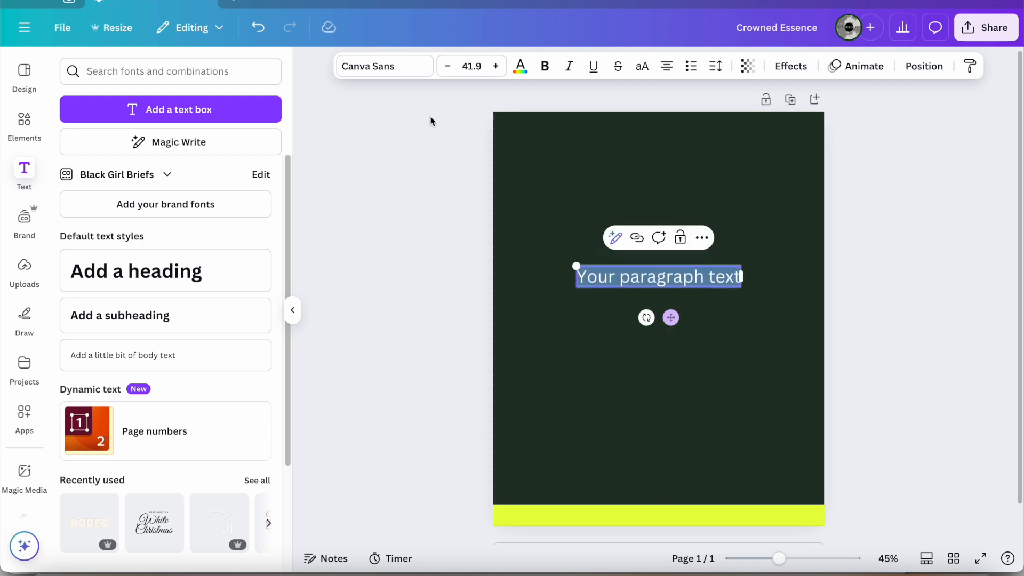
# Set the text box's font to the uploaded font Saveya Personal Use
pyautogui.click(367, 68)
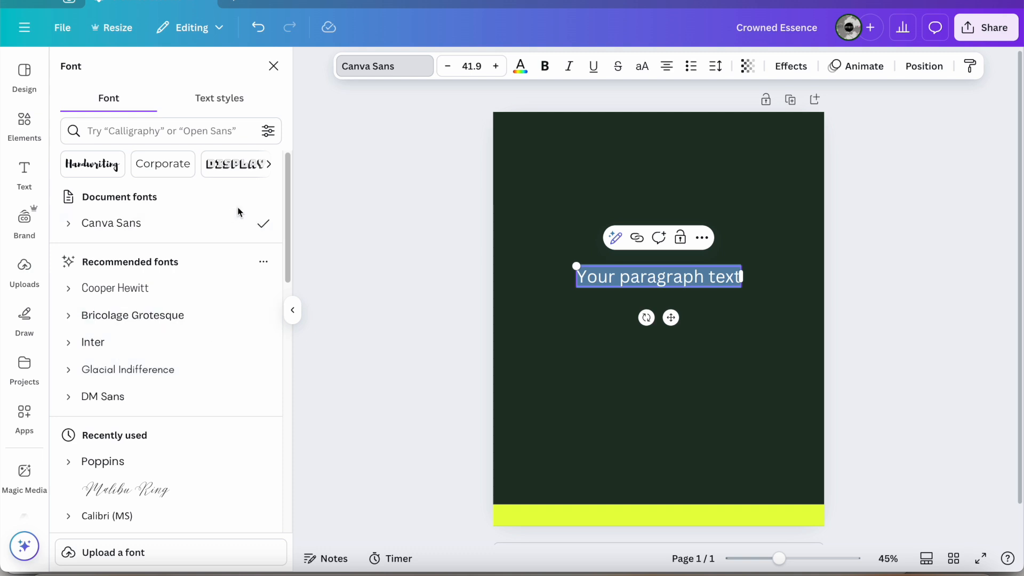
pyautogui.moveTo(286, 184); pyautogui.dragTo(265, 323)
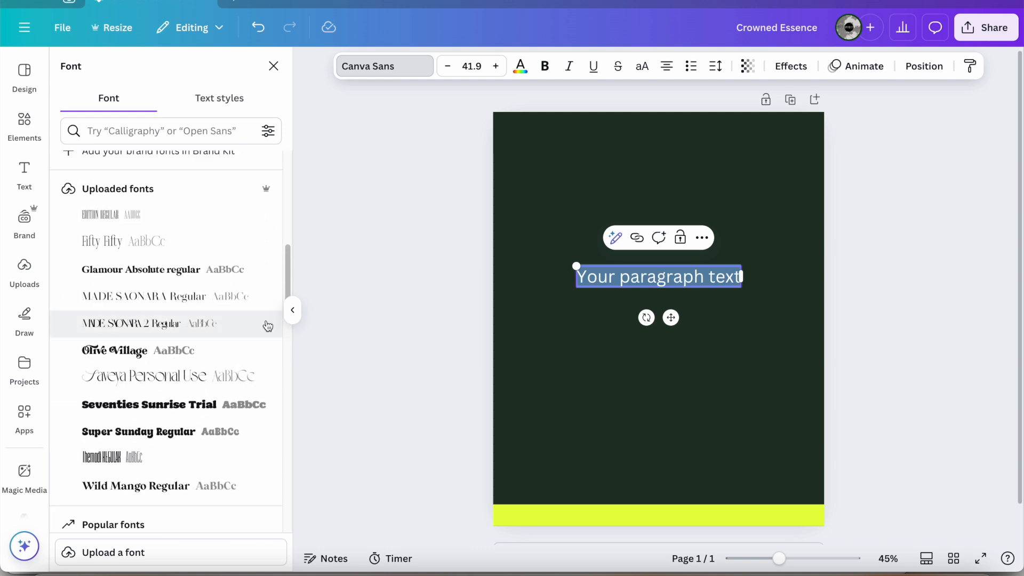
pyautogui.click(145, 379)
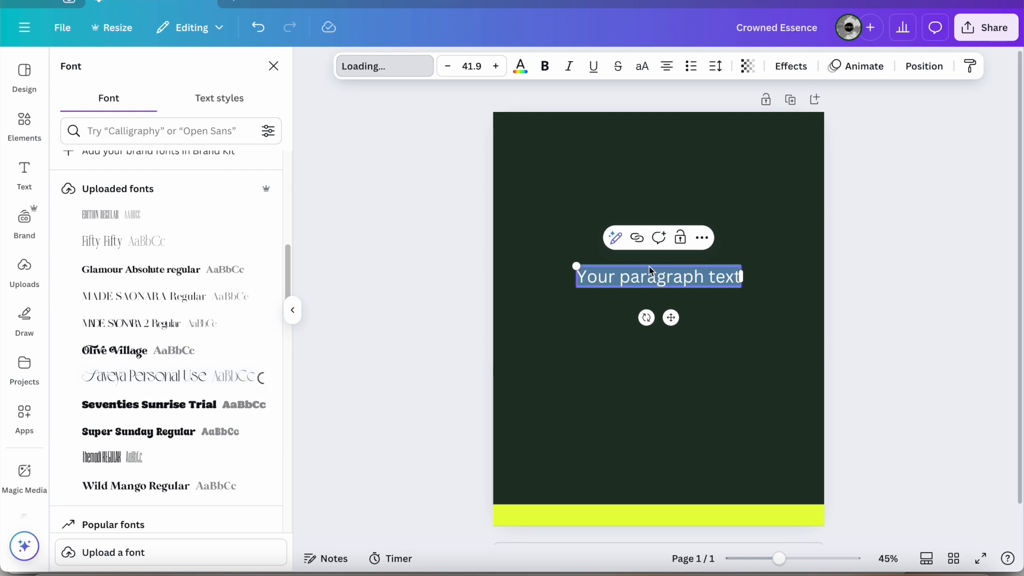
# Replace the placeholder paragraph text with CROWNED
pyautogui.doubleClick(641, 279)
pyautogui.tripleClick(641, 280)
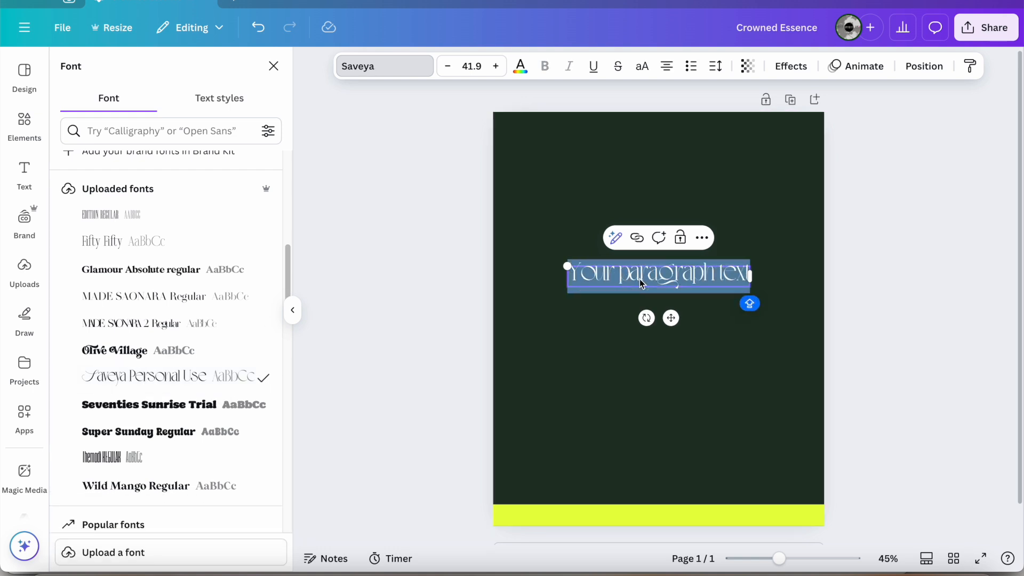
pyautogui.write('CROWN')
pyautogui.press('BackSpace')
pyautogui.press('BackSpace')
pyautogui.write('WNED')
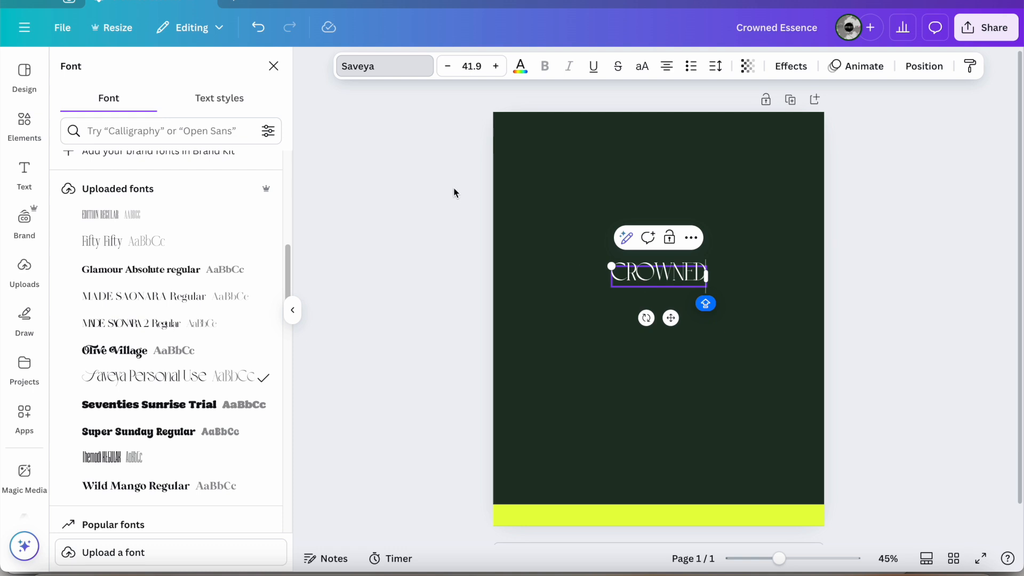
# Enlarge the CROWNED text to a font size of about 87 and center it horizontally in the page's upper half
pyautogui.click(569, 204)
pyautogui.click(613, 267)
pyautogui.moveTo(611, 268); pyautogui.dragTo(510, 244)
pyautogui.moveTo(617, 318); pyautogui.dragTo(673, 309)
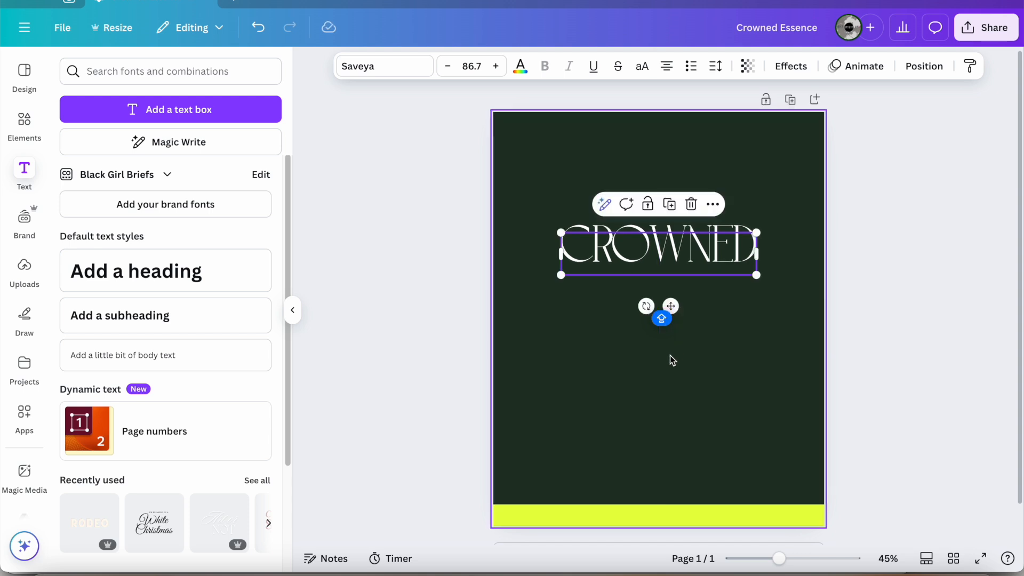
pyautogui.click(659, 376)
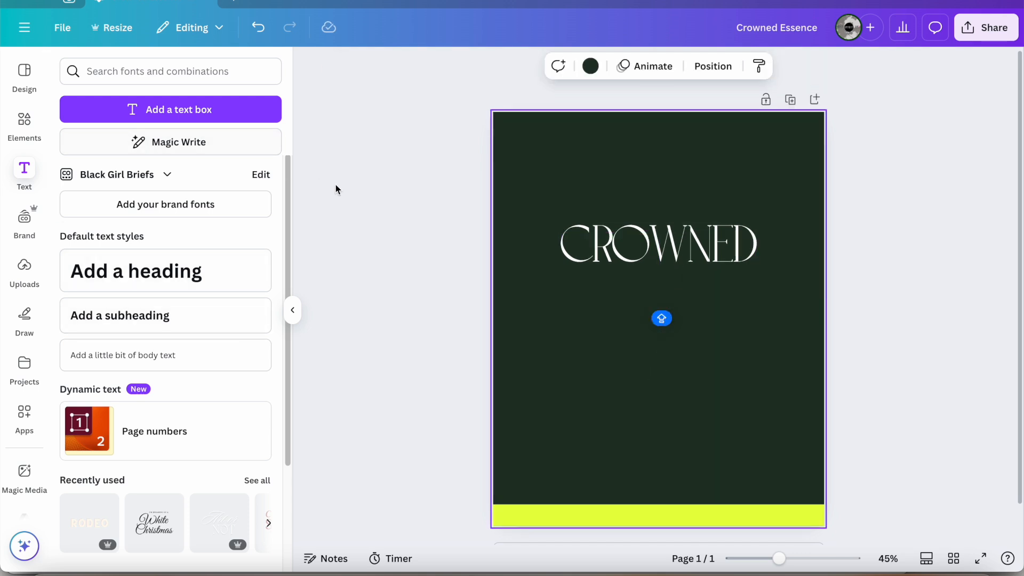
# Duplicate the CROWNED text, place the copy centered below it, and change its wording to ESSENCE
pyautogui.click(583, 236)
pyautogui.click(670, 203)
pyautogui.moveTo(648, 249); pyautogui.dragTo(642, 317)
pyautogui.doubleClick(642, 317)
pyautogui.press('BackSpace')
pyautogui.write('ESSENCE')
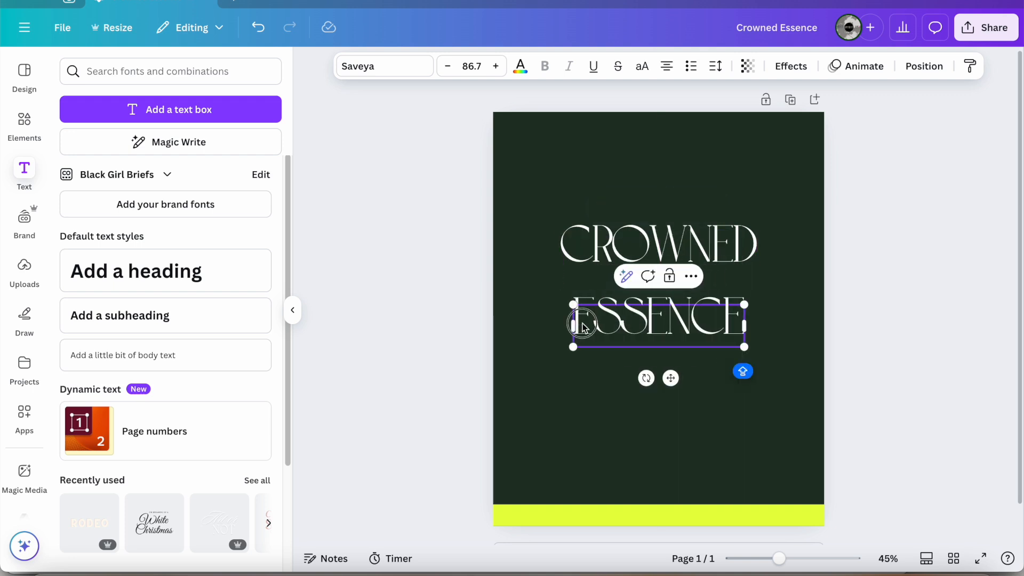
# Remove the first E from ESSENCE and move the remaining SSENCE directly under CROWNED, aligned with its right edge
pyautogui.moveTo(594, 324); pyautogui.dragTo(571, 370)
pyautogui.press('BackSpace')
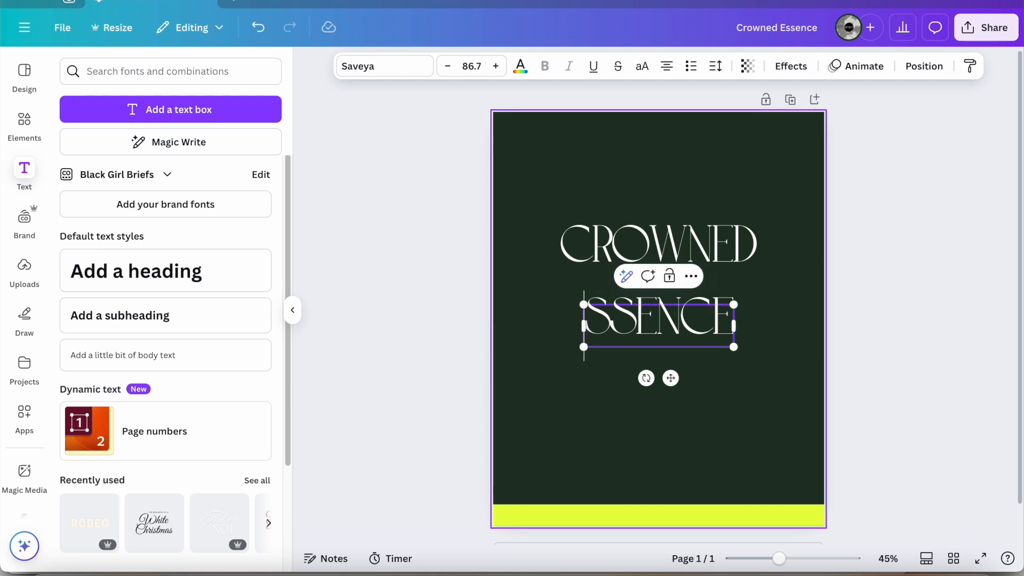
pyautogui.moveTo(669, 309); pyautogui.dragTo(693, 273)
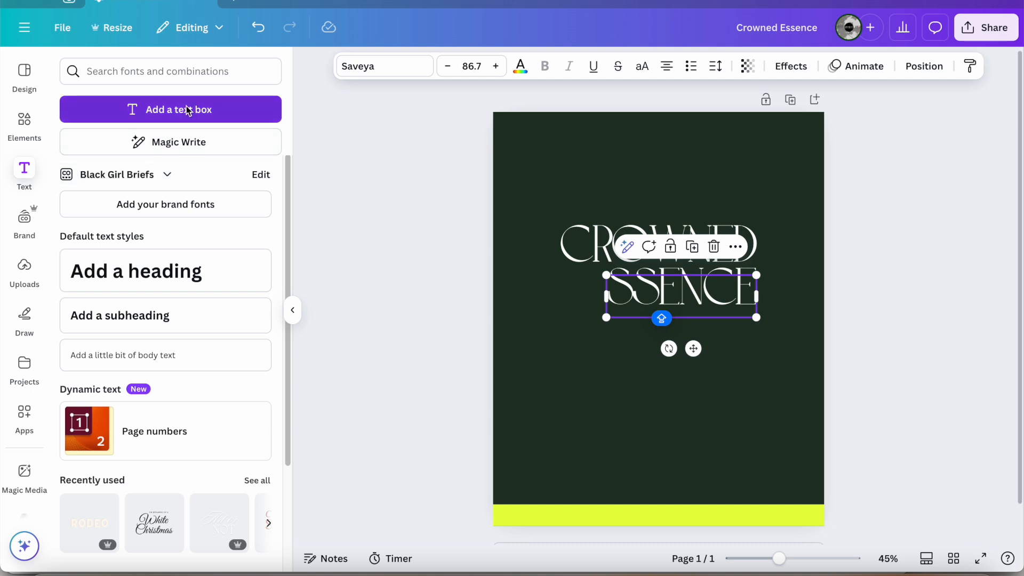
# Add a separate text box containing only the letter E below SSENCE and select the letter
pyautogui.click(213, 109)
pyautogui.write('E')
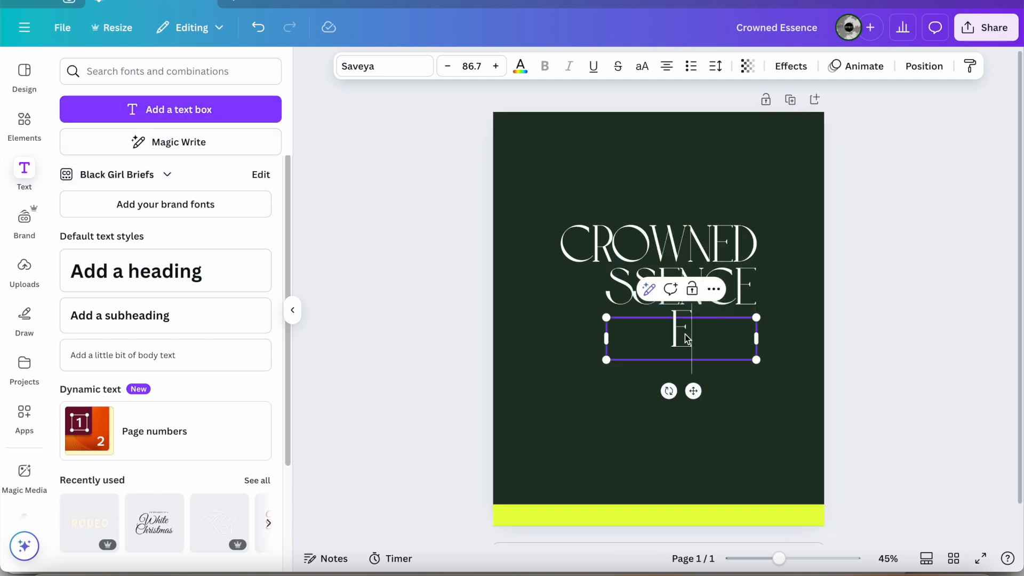
pyautogui.doubleClick(686, 338)
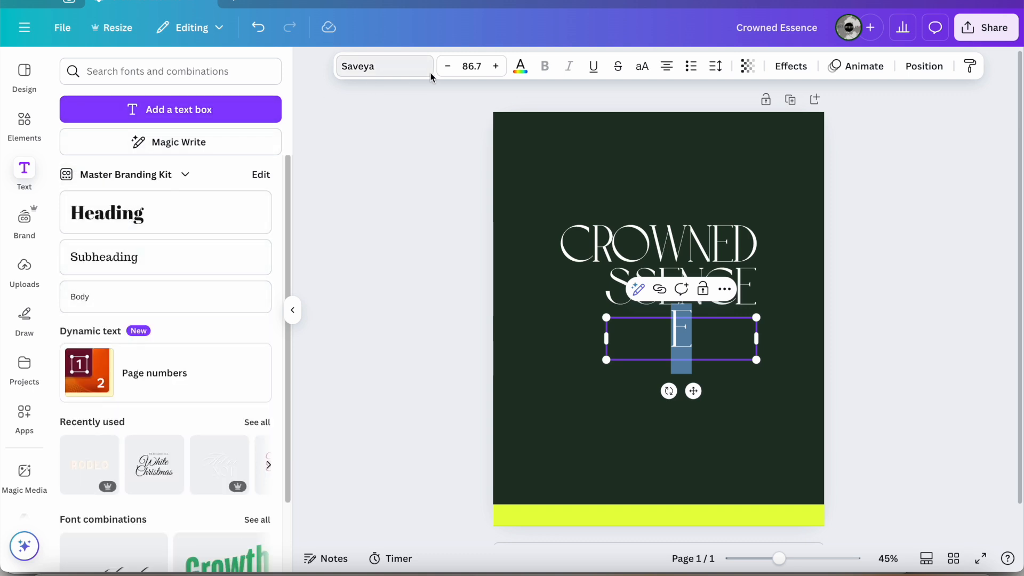
# Try the Billa Mount and Creattion Demo script fonts on the separate E
pyautogui.click(411, 67)
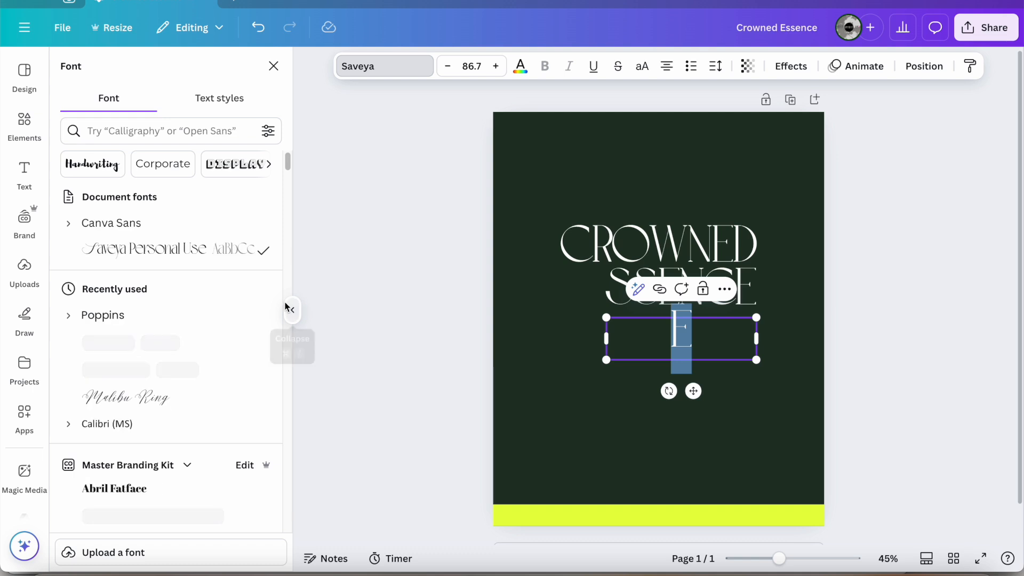
pyautogui.click(286, 217)
pyautogui.moveTo(287, 216); pyautogui.dragTo(288, 203)
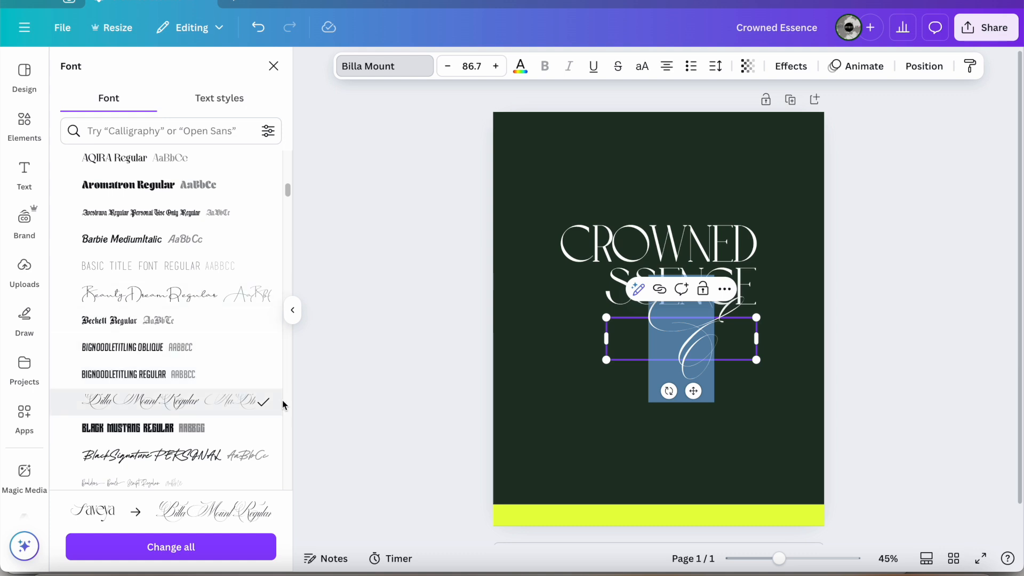
pyautogui.moveTo(286, 190); pyautogui.dragTo(287, 233)
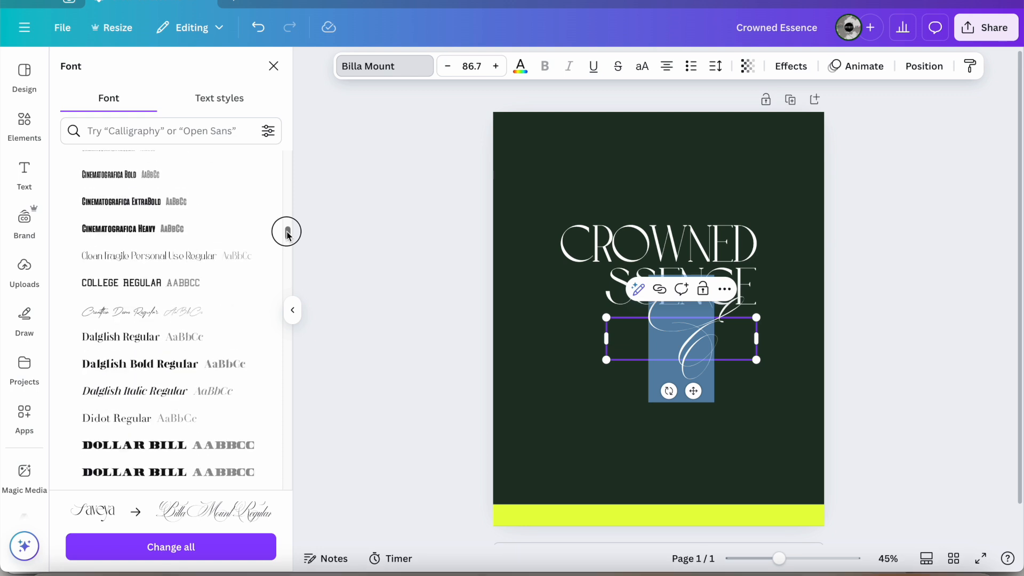
pyautogui.click(158, 307)
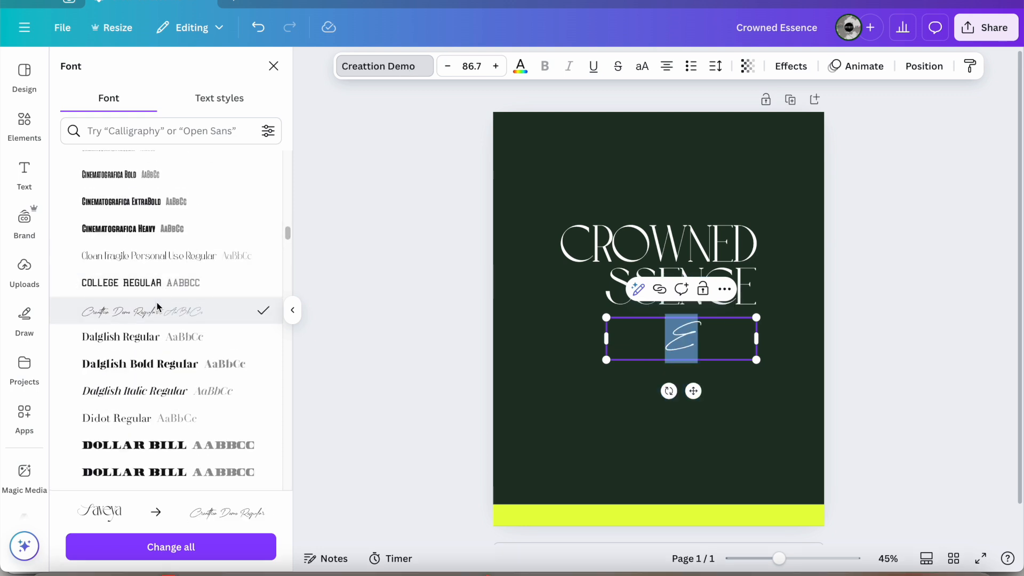
pyautogui.scroll(-5, 284, 424)
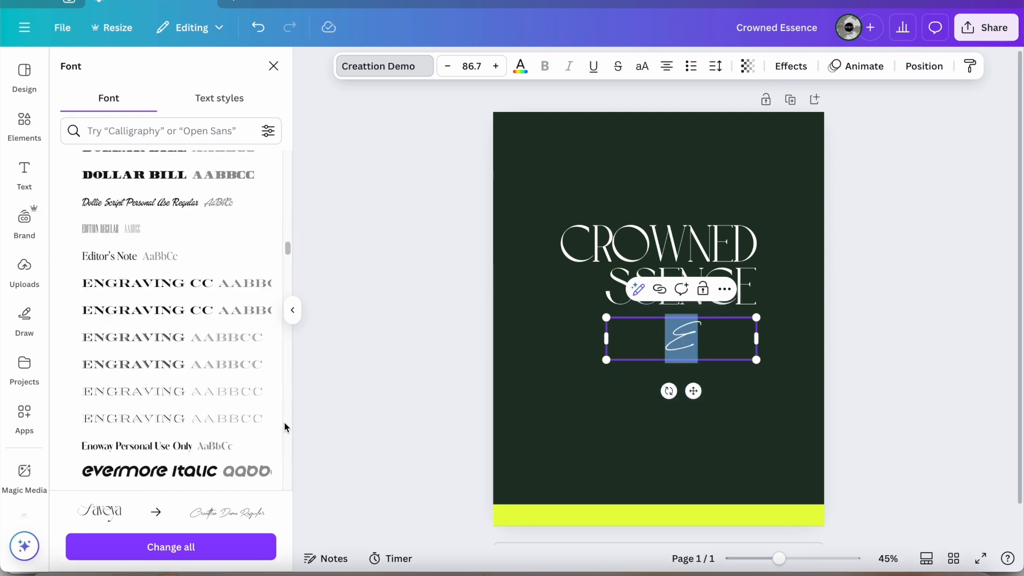
pyautogui.scroll(-5, 285, 427)
# Search the fonts for Sloop and apply Sloop Script Pro to the separate E
pyautogui.click(184, 131)
pyautogui.write('Sloop')
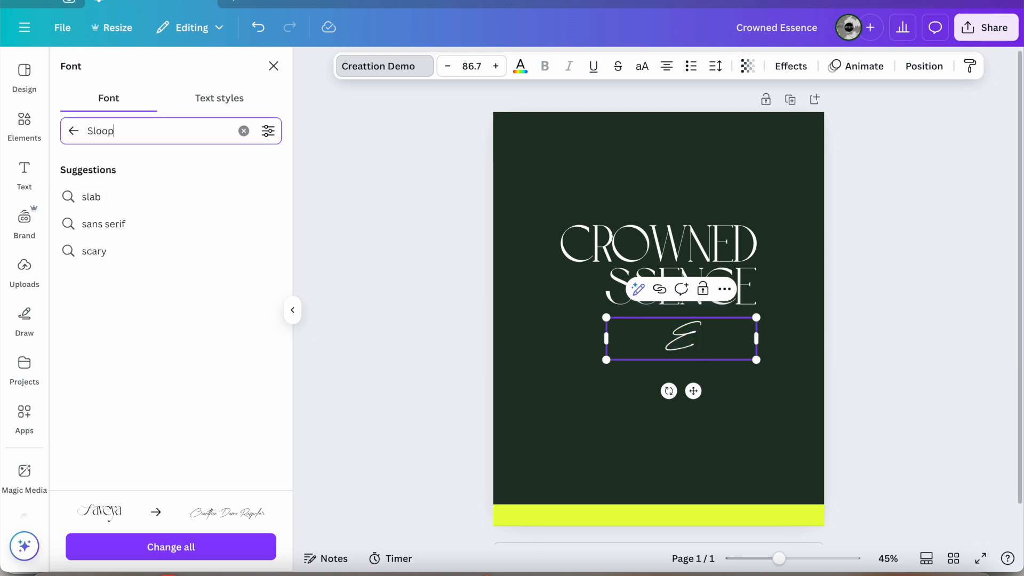
pyautogui.click(108, 202)
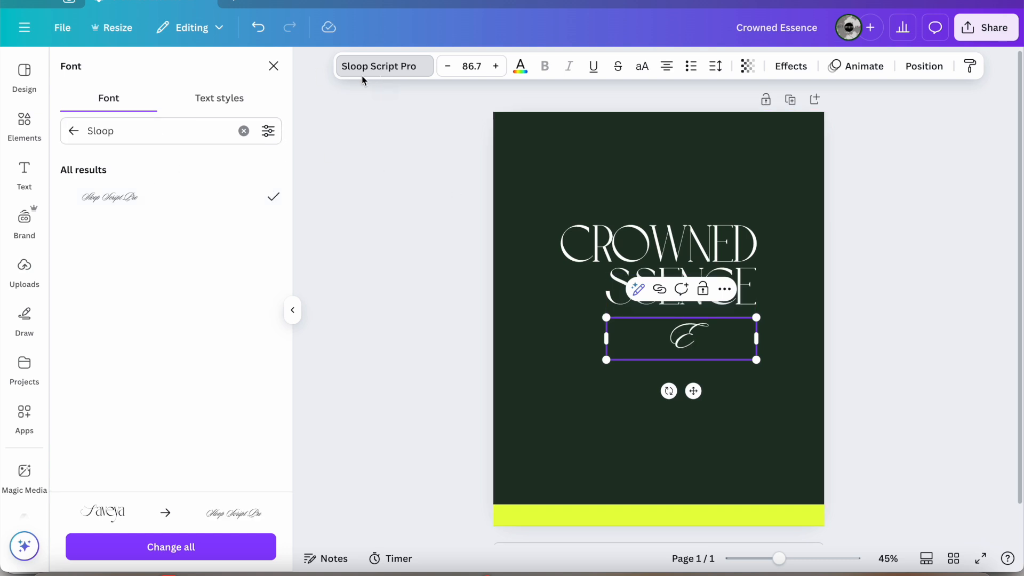
pyautogui.click(273, 66)
# Enlarge the script E to size 124 as the initial of SSENCE, and swap the W in CROWNED for a matching script W
pyautogui.moveTo(688, 338); pyautogui.dragTo(589, 295)
pyautogui.moveTo(657, 296); pyautogui.dragTo(633, 374)
pyautogui.moveTo(589, 303); pyautogui.dragTo(594, 274)
pyautogui.click(687, 246)
pyautogui.press('BackSpace')
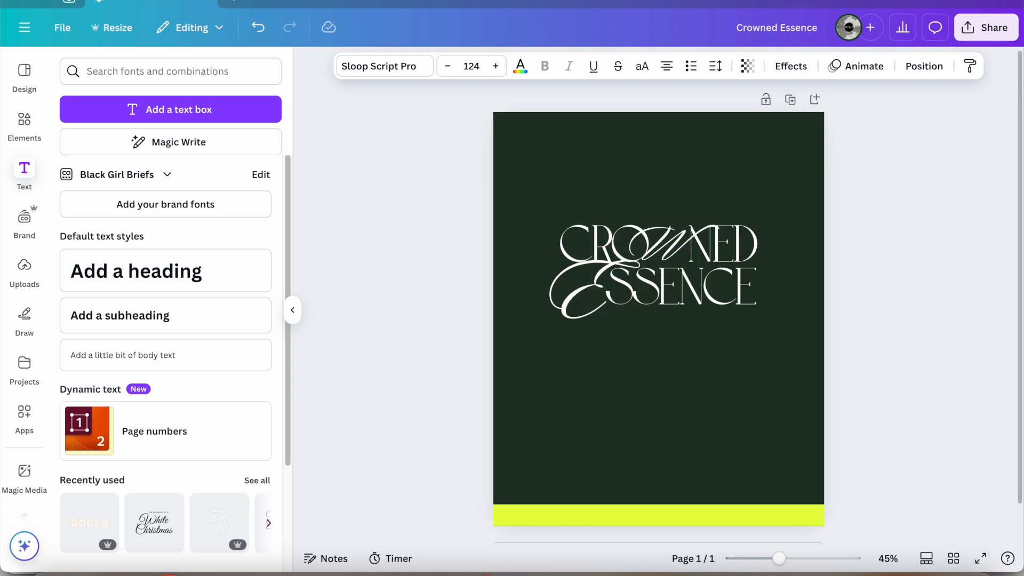
pyautogui.scroll(3, 657, 250)
pyautogui.moveTo(405, 418); pyautogui.dragTo(405, 408)
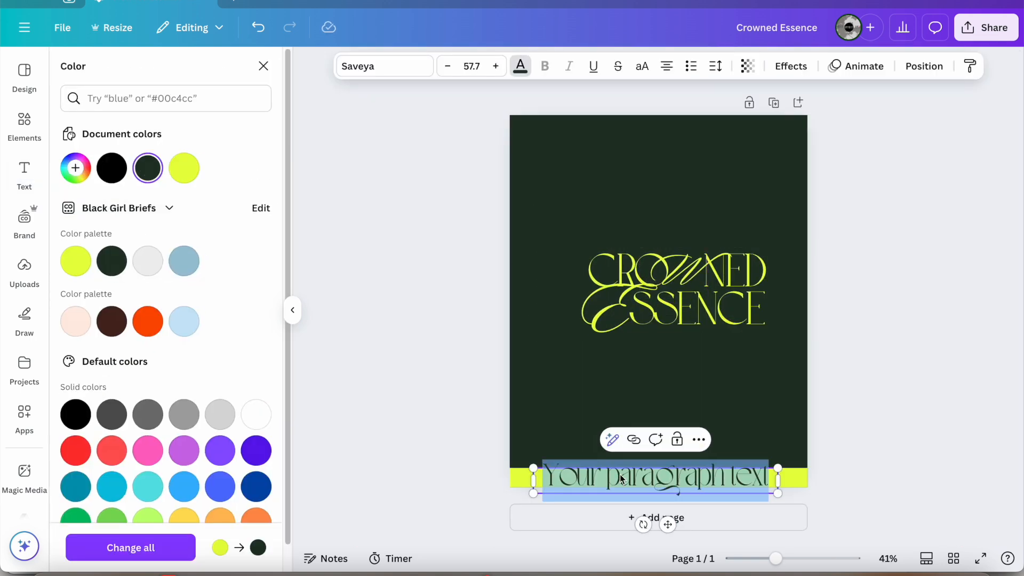
pyautogui.moveTo(768, 502); pyautogui.dragTo(760, 503)
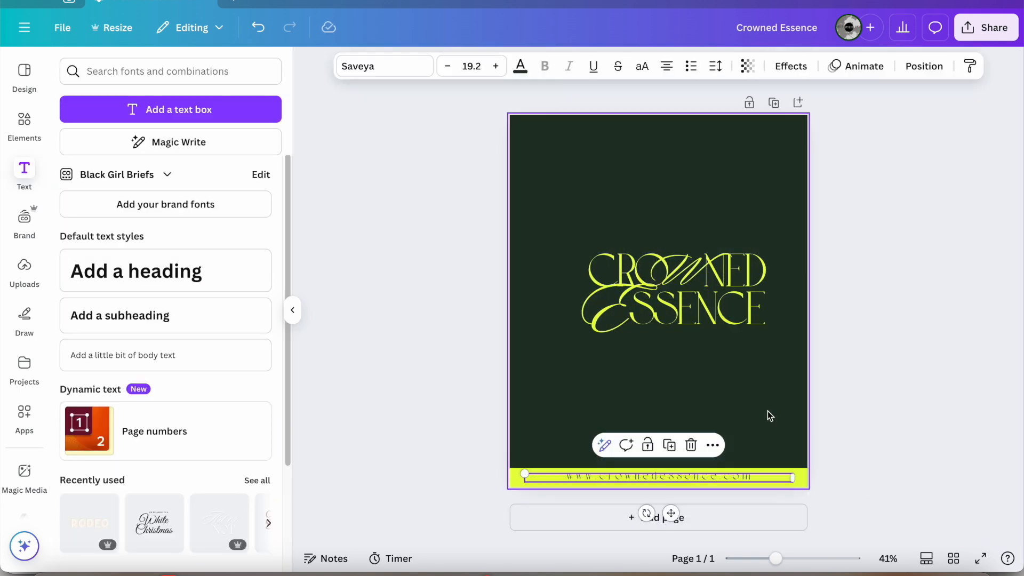
# Move the grouped wordmark into the page's lower half and place the AI Images photo of two long-haired women with its background removed
pyautogui.click(694, 309)
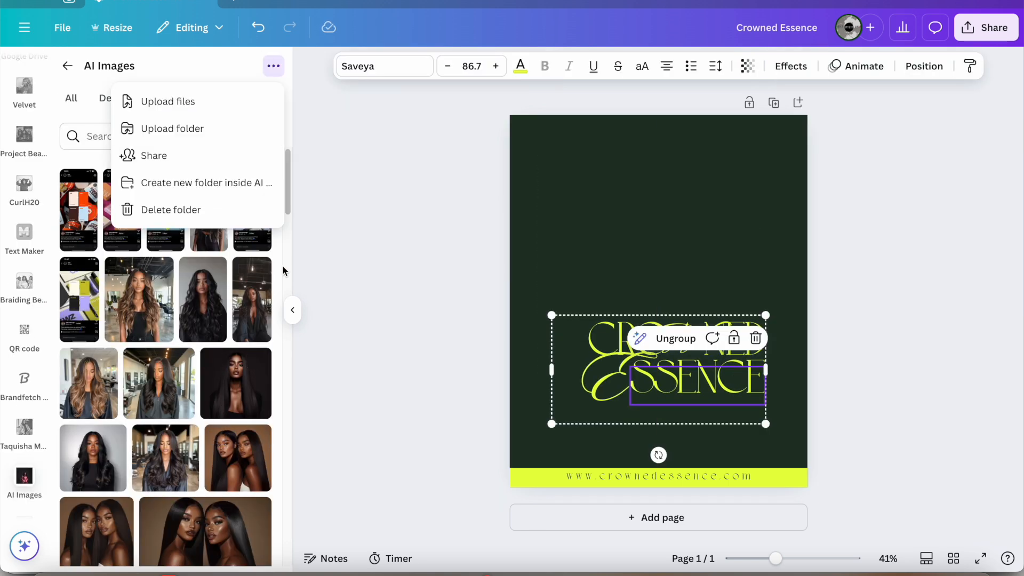
pyautogui.click(286, 273)
pyautogui.moveTo(286, 273); pyautogui.dragTo(292, 257)
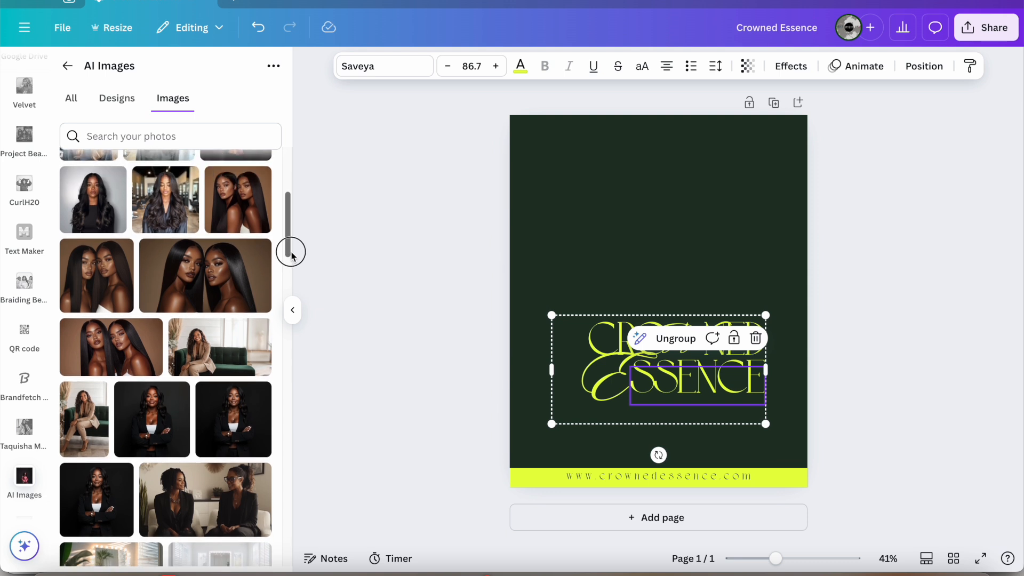
pyautogui.moveTo(292, 256); pyautogui.dragTo(293, 240)
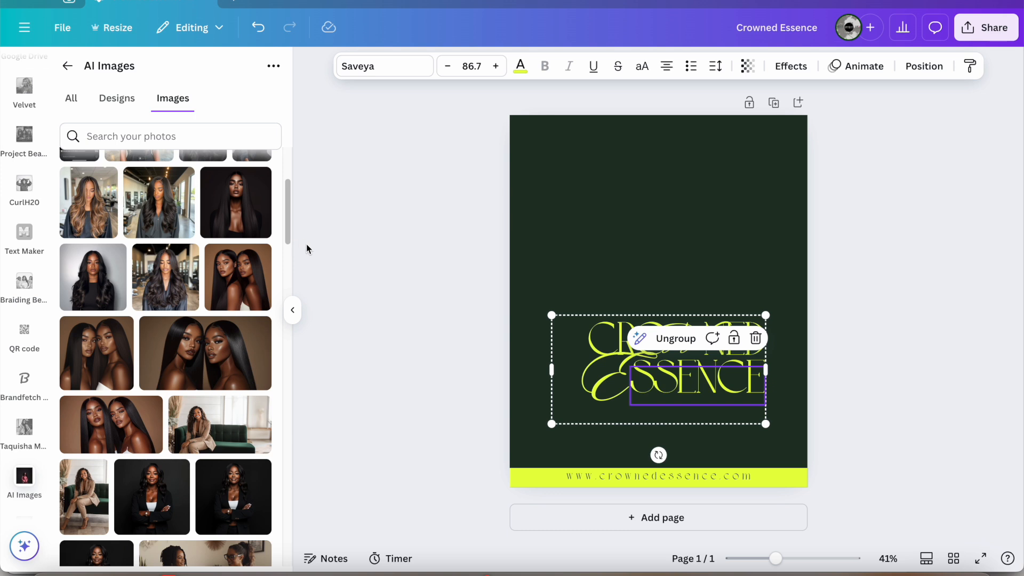
pyautogui.click(223, 293)
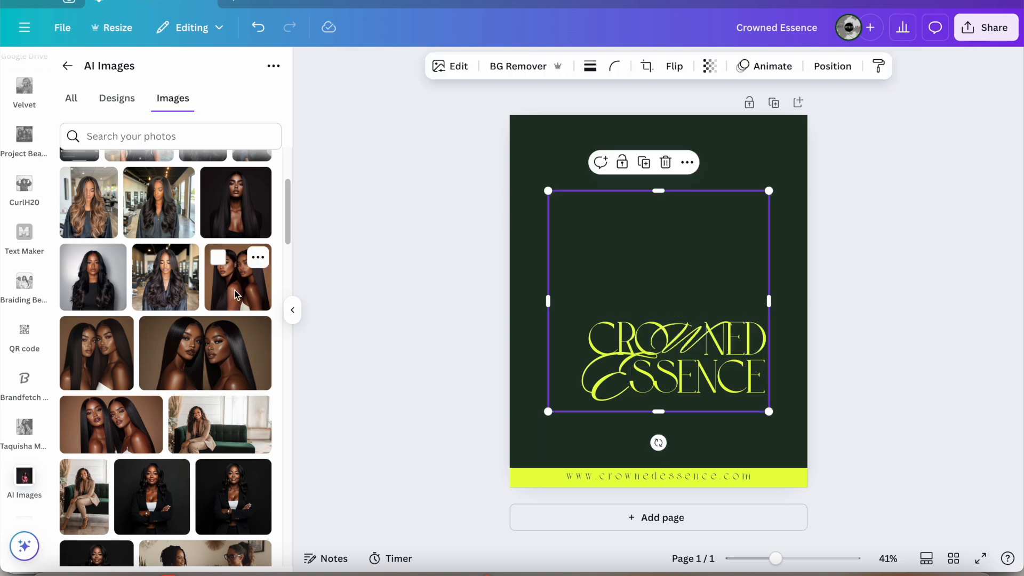
pyautogui.click(525, 70)
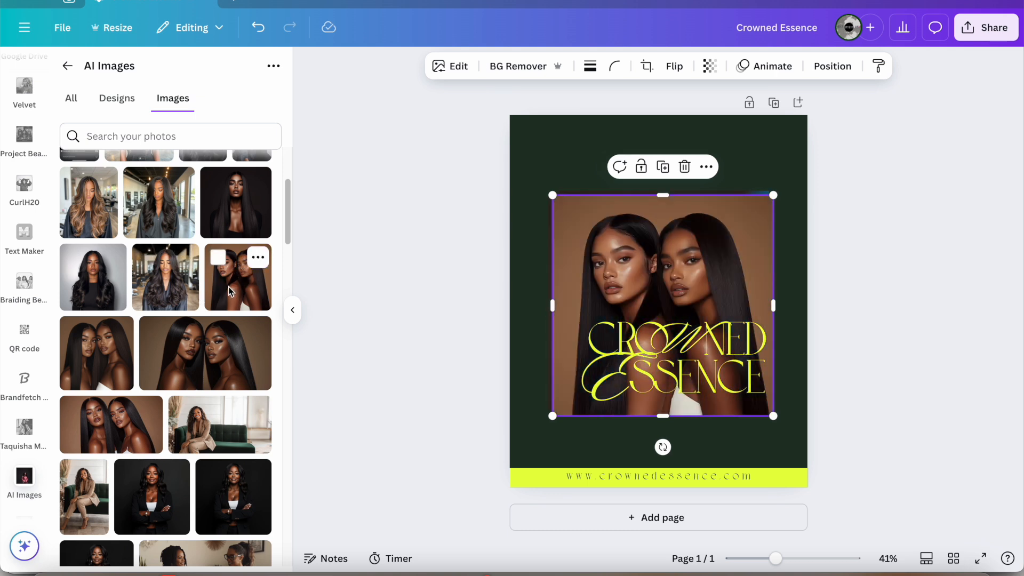
# Add a second copy of the two-women photo and set it as the page background
pyautogui.moveTo(647, 246); pyautogui.dragTo(605, 169)
pyautogui.rightClick(657, 152)
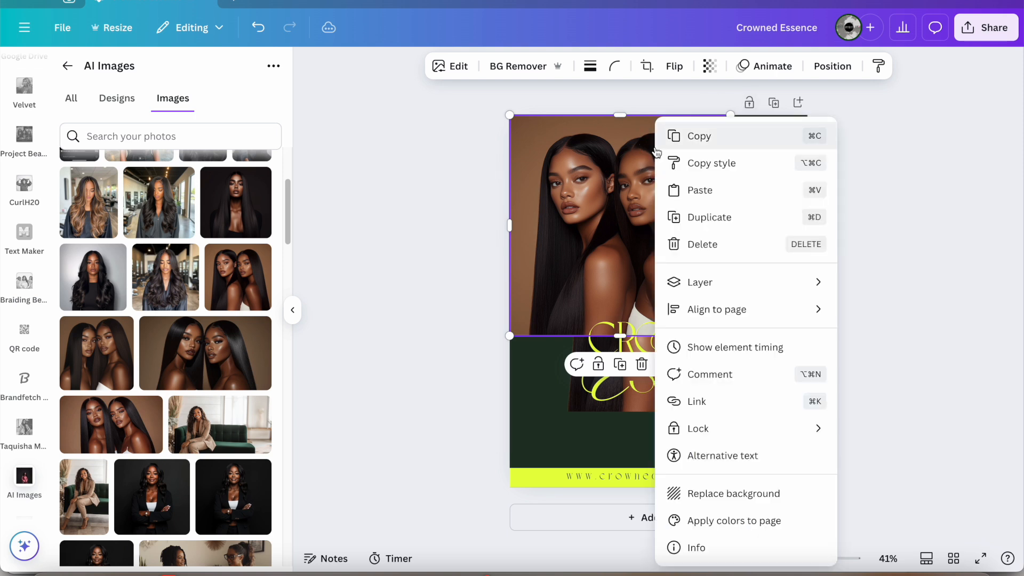
pyautogui.click(734, 493)
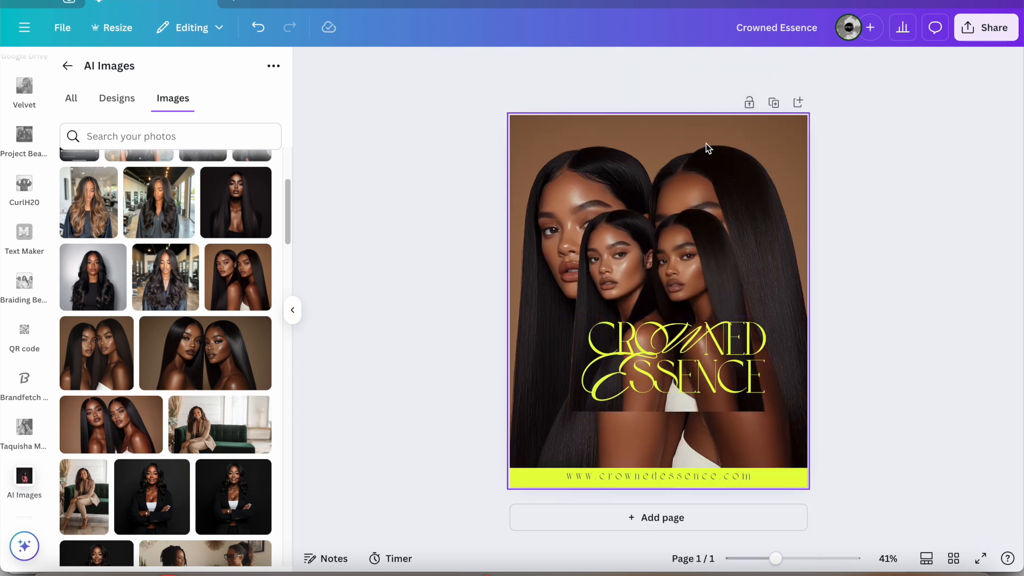
# Lower the background photo's transparency value to 11 so the dark green shows through
pyautogui.click(685, 165)
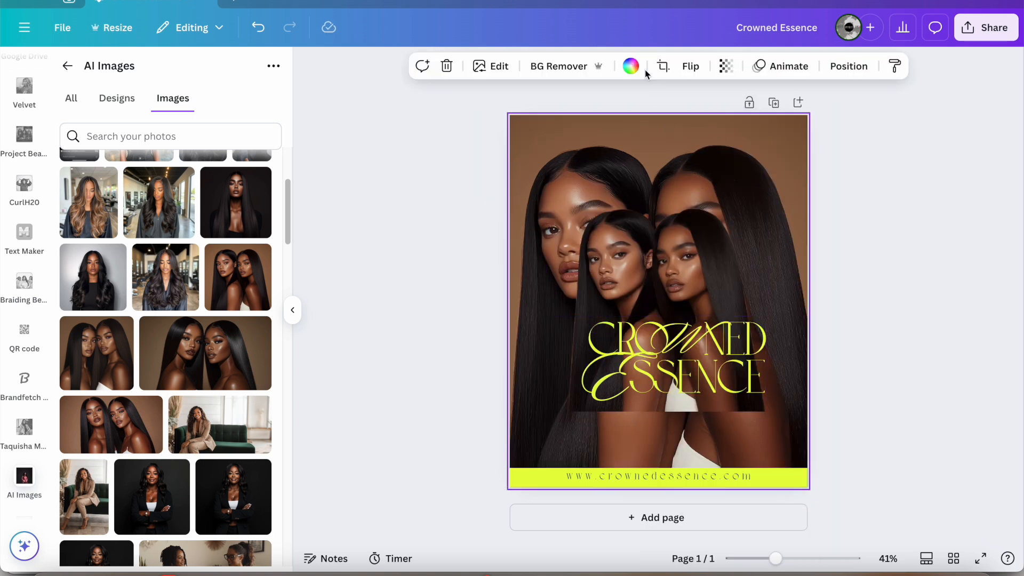
pyautogui.click(725, 67)
pyautogui.moveTo(699, 122); pyautogui.dragTo(669, 130)
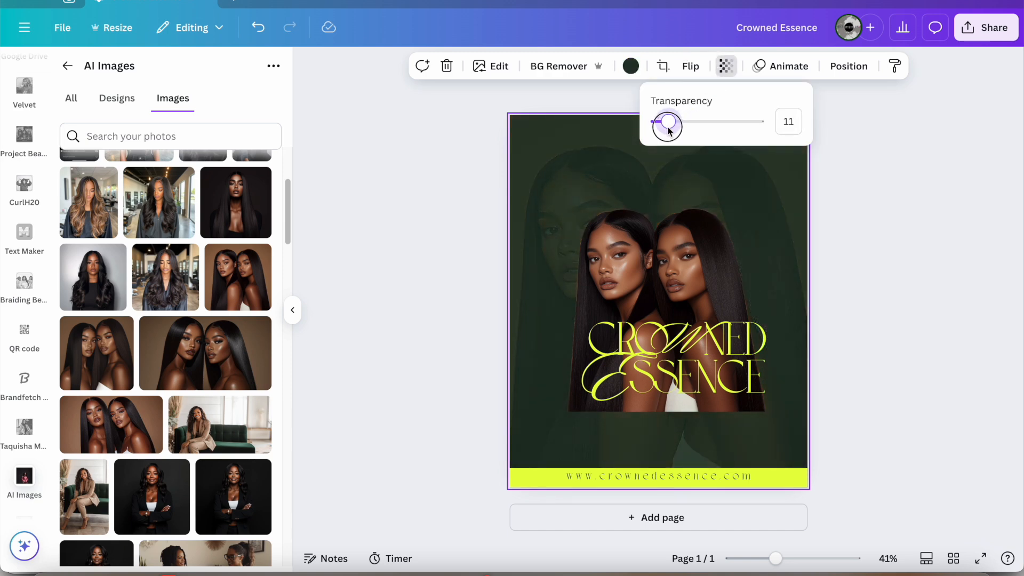
# Enlarge the faded background photo and reposition its crop so the oversized faces sit above and beside the cutout women
pyautogui.doubleClick(535, 133)
pyautogui.moveTo(472, 115); pyautogui.dragTo(328, 40)
pyautogui.click(315, 57)
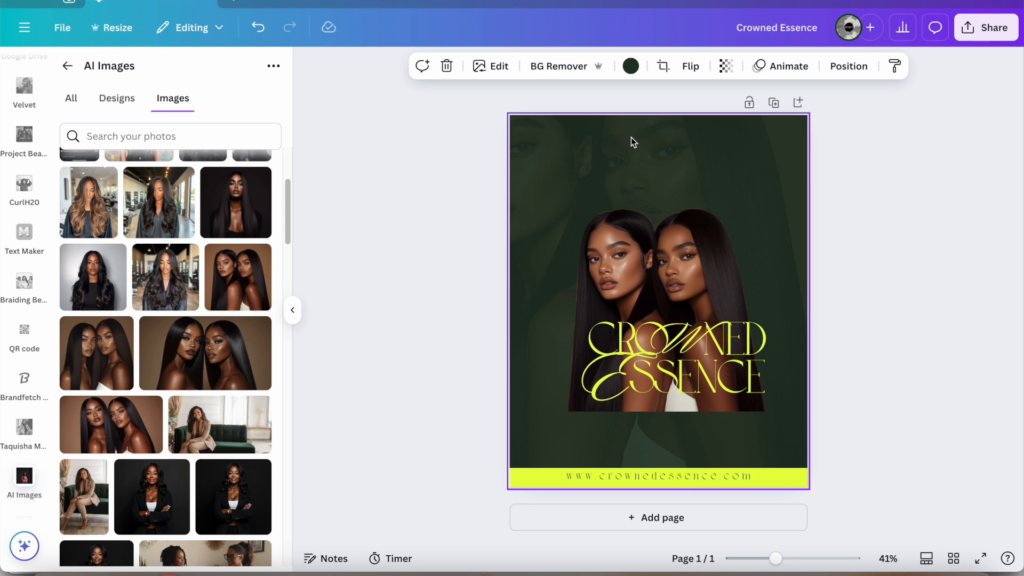
pyautogui.scroll(5, 631, 137)
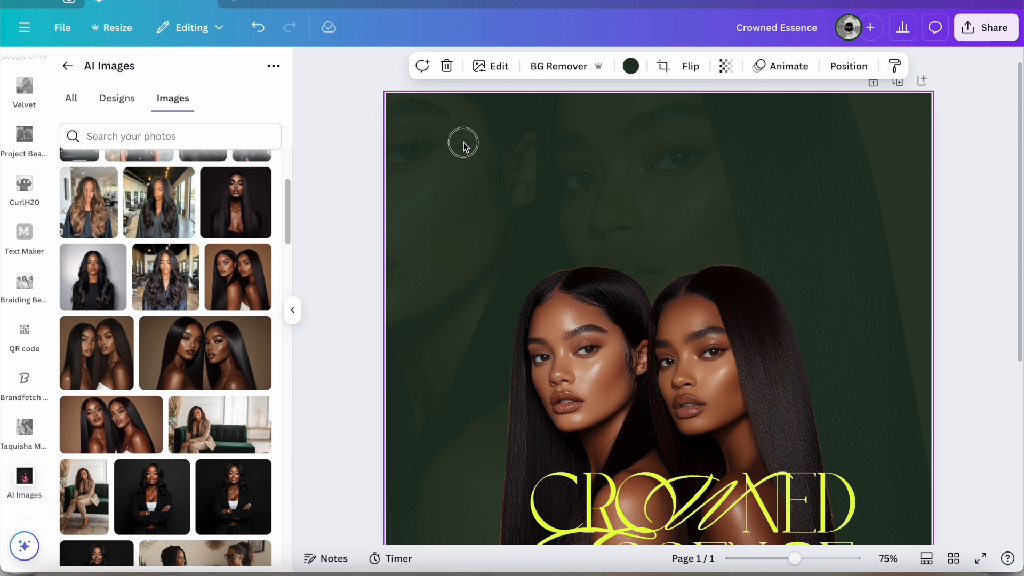
pyautogui.moveTo(501, 156); pyautogui.dragTo(538, 215)
pyautogui.doubleClick(501, 155)
pyautogui.press('Return')
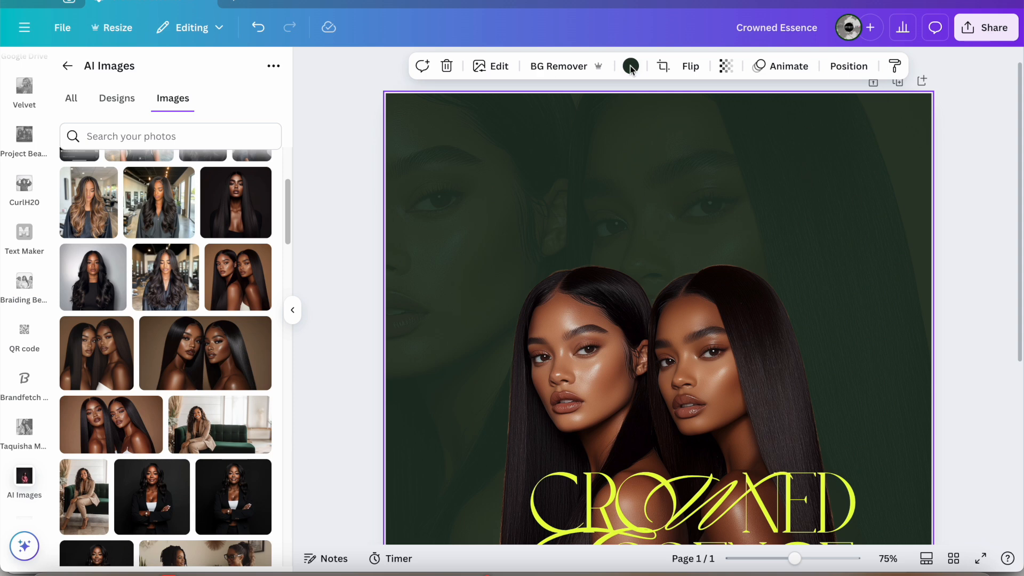
# Blur the whole background photo at an intensity of about 53
pyautogui.click(493, 66)
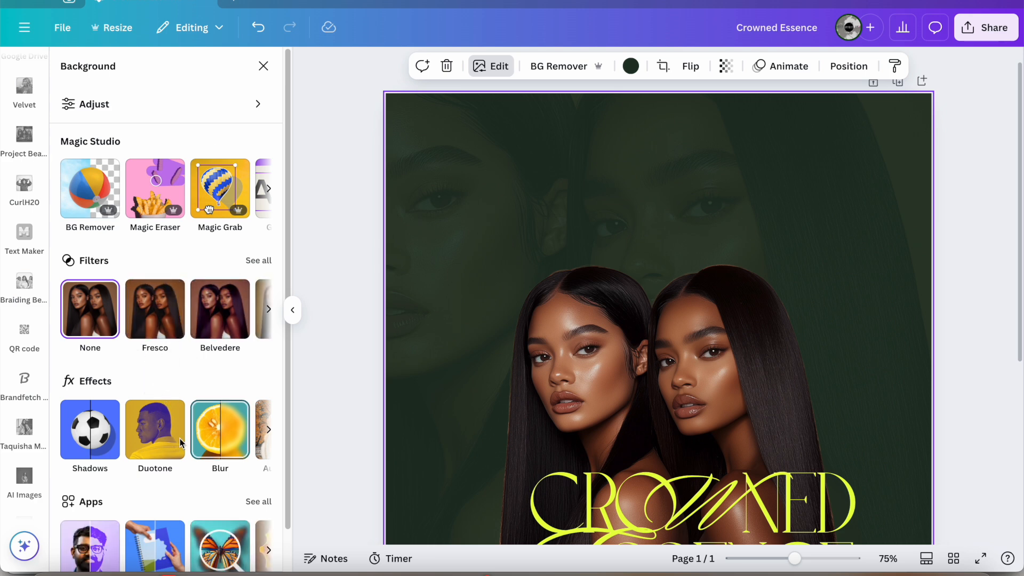
pyautogui.click(219, 430)
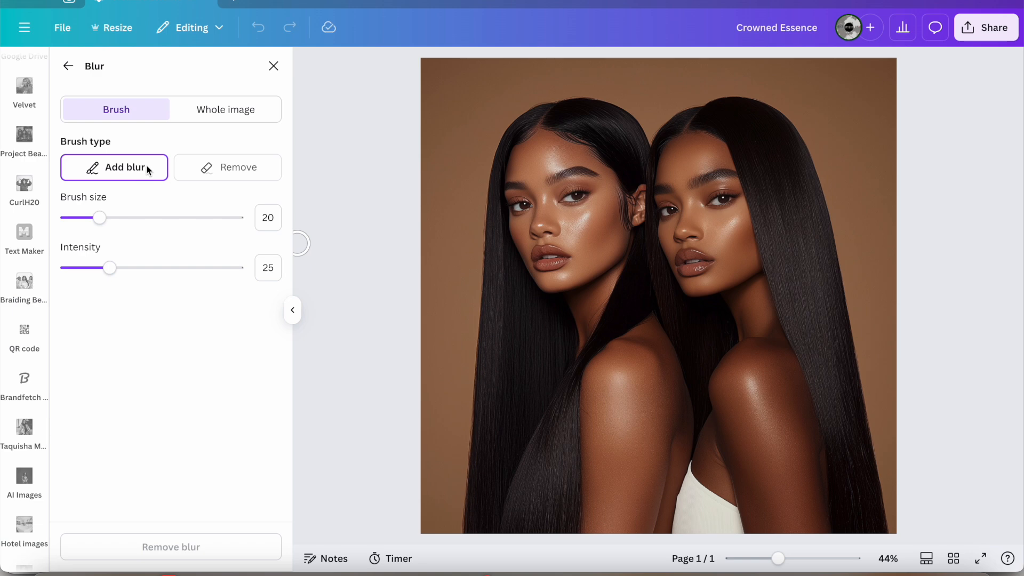
pyautogui.click(224, 109)
pyautogui.moveTo(67, 170); pyautogui.dragTo(158, 172)
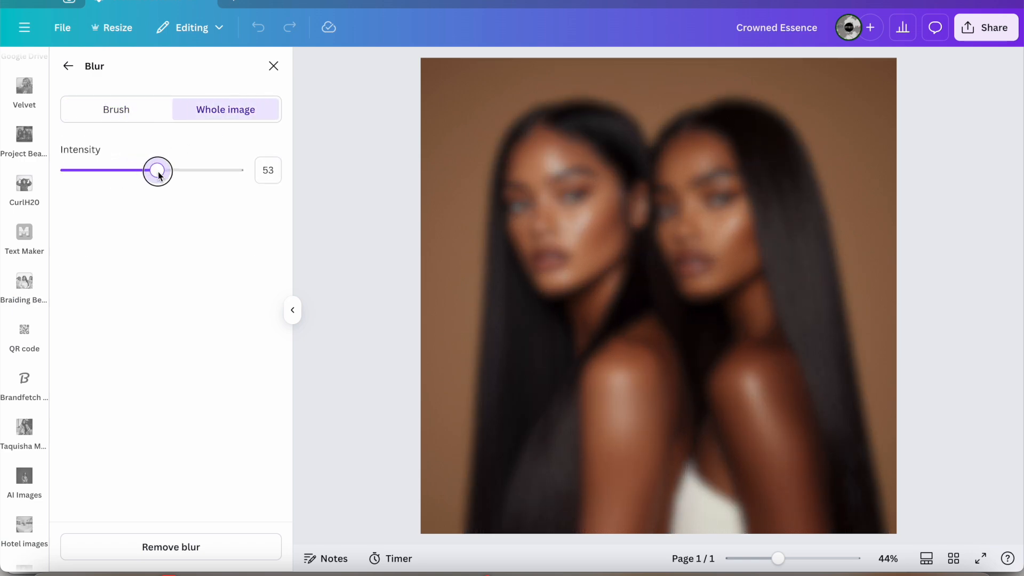
pyautogui.click(68, 65)
pyautogui.click(713, 340)
pyautogui.click(929, 222)
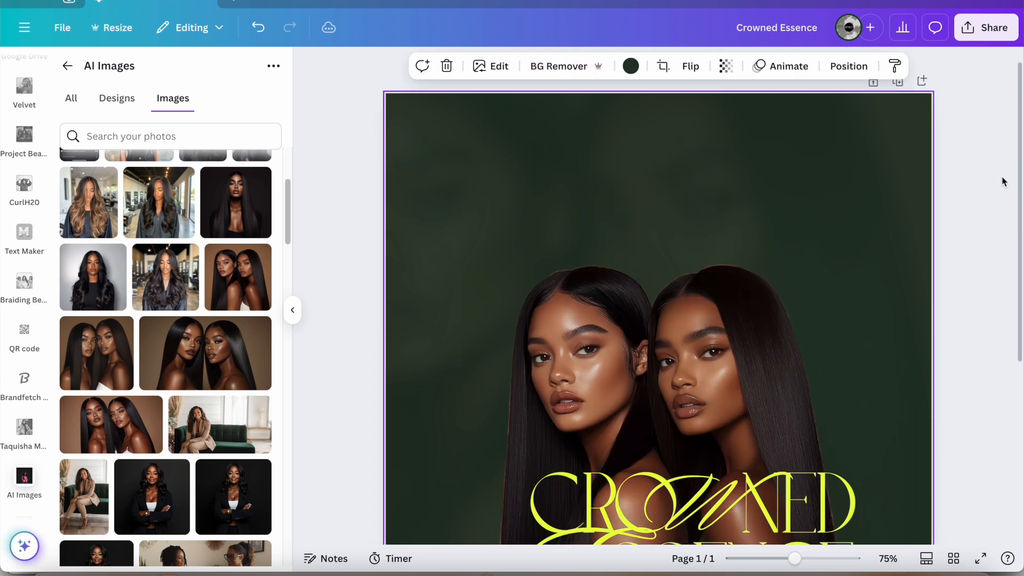
# Move the cutout women into the page's upper part and place the wordmark group directly beneath them, above the lime band
pyautogui.moveTo(1012, 160); pyautogui.dragTo(1014, 263)
pyautogui.scroll(-5, 876, 246)
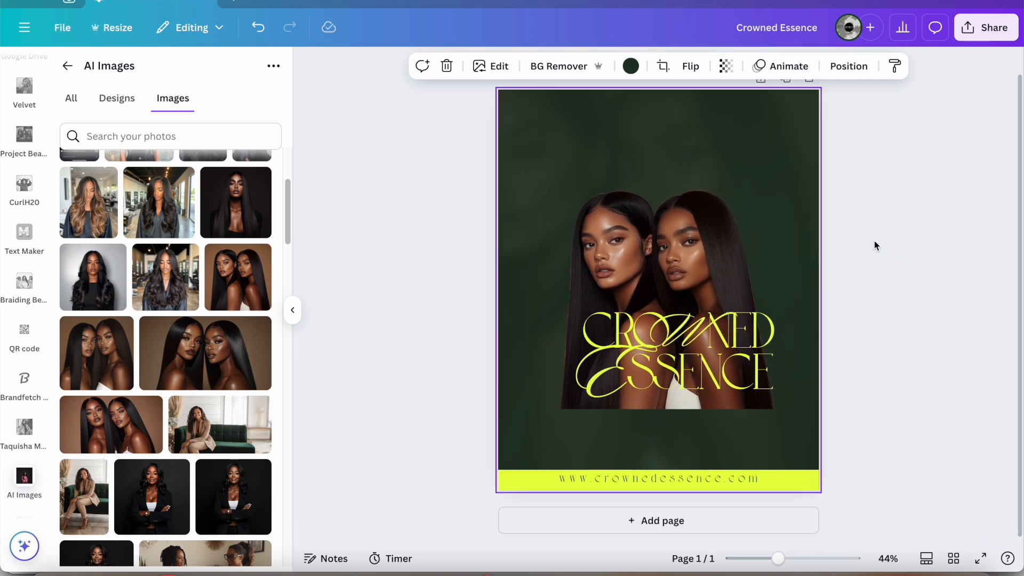
pyautogui.click(688, 256)
pyautogui.moveTo(687, 256); pyautogui.dragTo(688, 199)
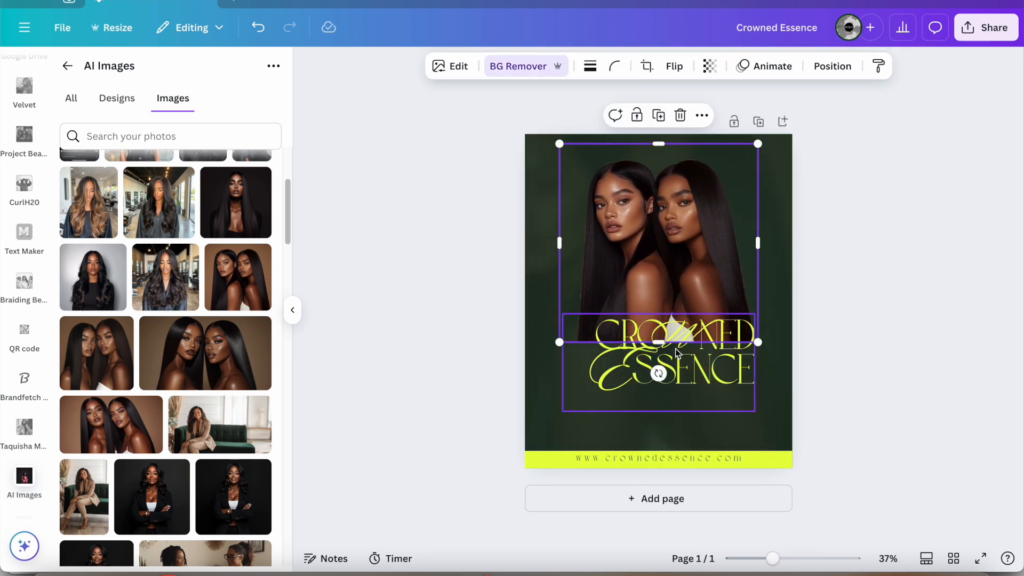
pyautogui.moveTo(676, 352); pyautogui.dragTo(673, 380)
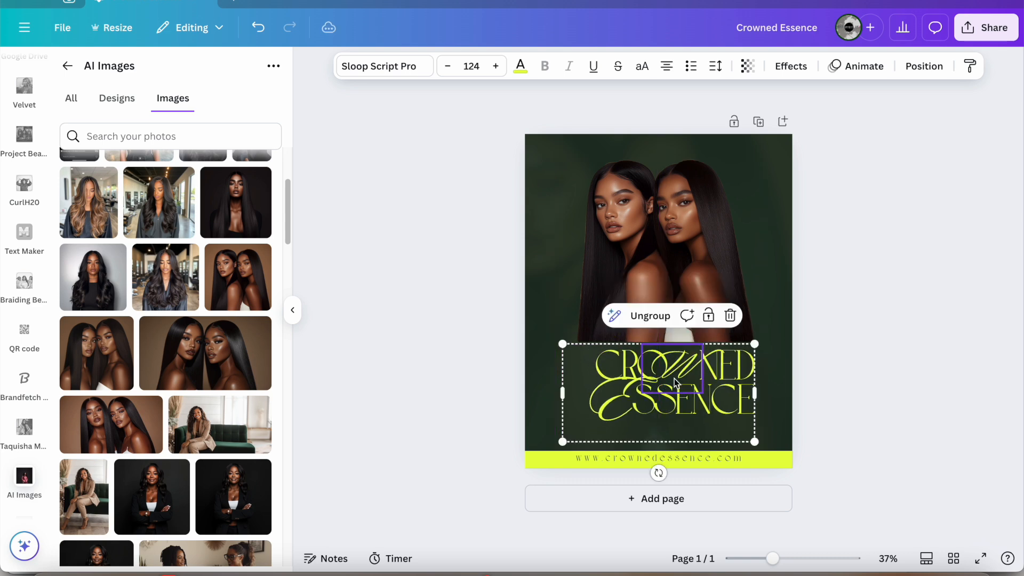
pyautogui.click(715, 208)
pyautogui.click(141, 77)
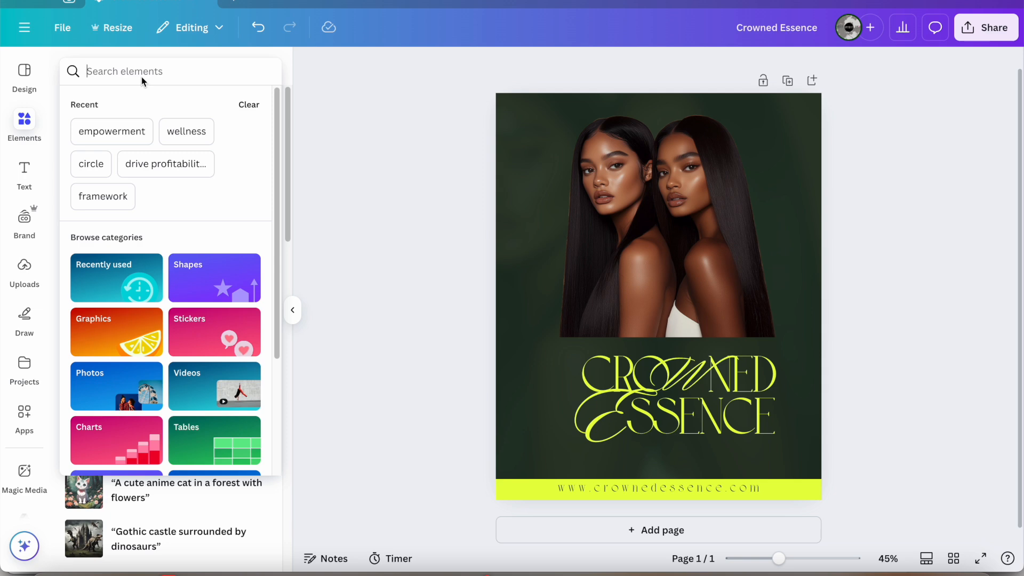
pyautogui.write('black')
pyautogui.press('BackSpace')
pyautogui.press('BackSpace')
pyautogui.press('BackSpace')
pyautogui.press('BackSpace')
pyautogui.press('BackSpace')
# Search the element library for glare and list all matching graphics
pyautogui.write('glare')
pyautogui.press('Return')
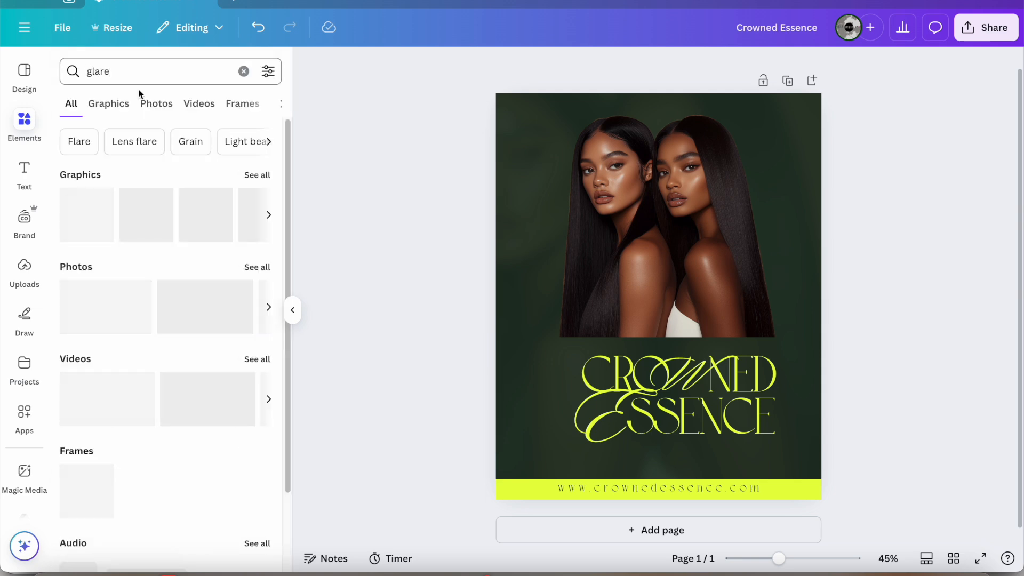
pyautogui.click(262, 176)
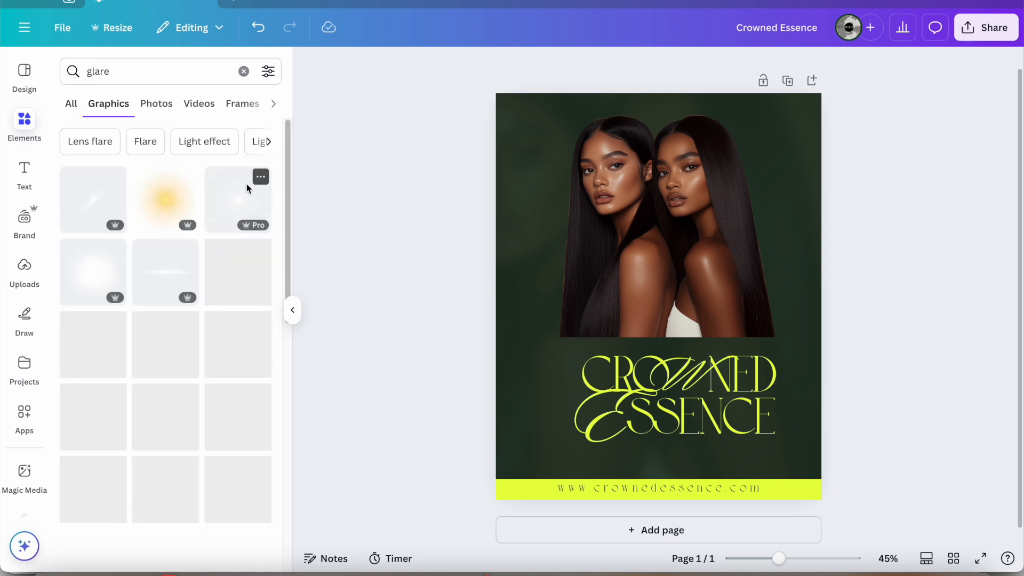
# Search the element library for blur and list the matching graphics
pyautogui.doubleClick(131, 72)
pyautogui.write('grad')
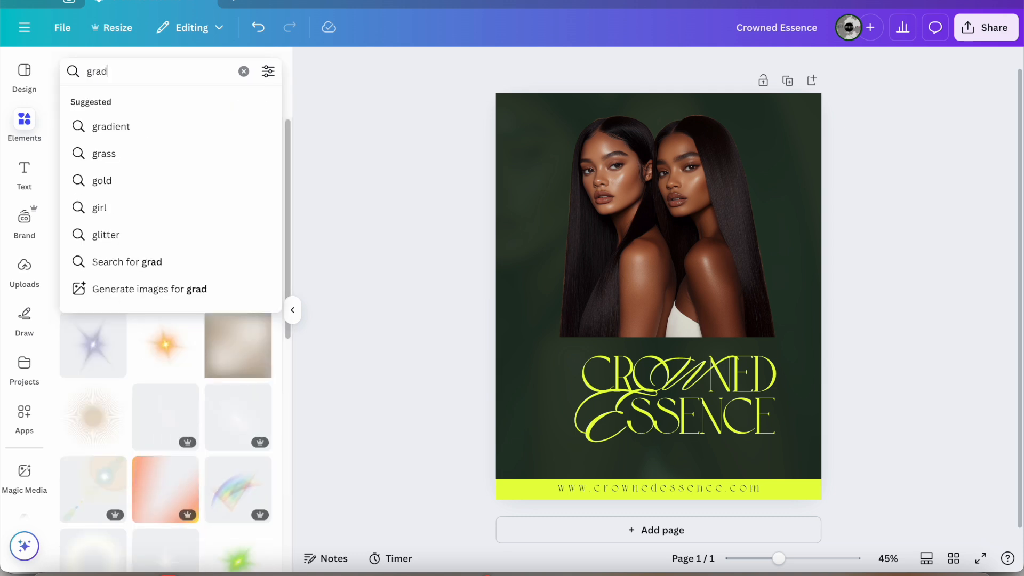
pyautogui.write('ient ci')
pyautogui.press('BackSpace')
pyautogui.press('BackSpace')
pyautogui.press('BackSpace')
pyautogui.write('blur')
pyautogui.press('Return')
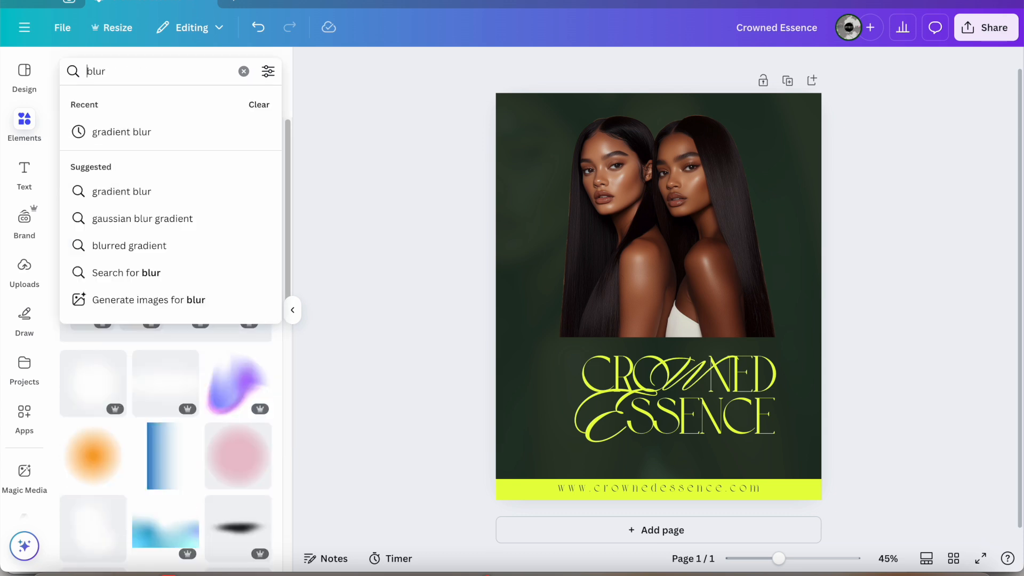
pyautogui.click(137, 273)
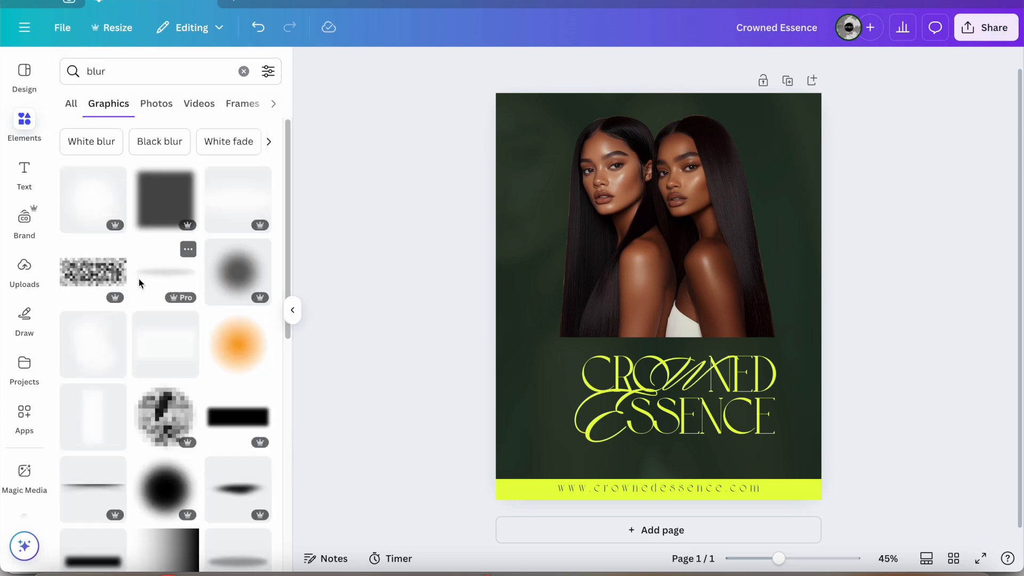
# Try a white blur graphic over the cutout women at 42 transparency and delete it
pyautogui.click(239, 277)
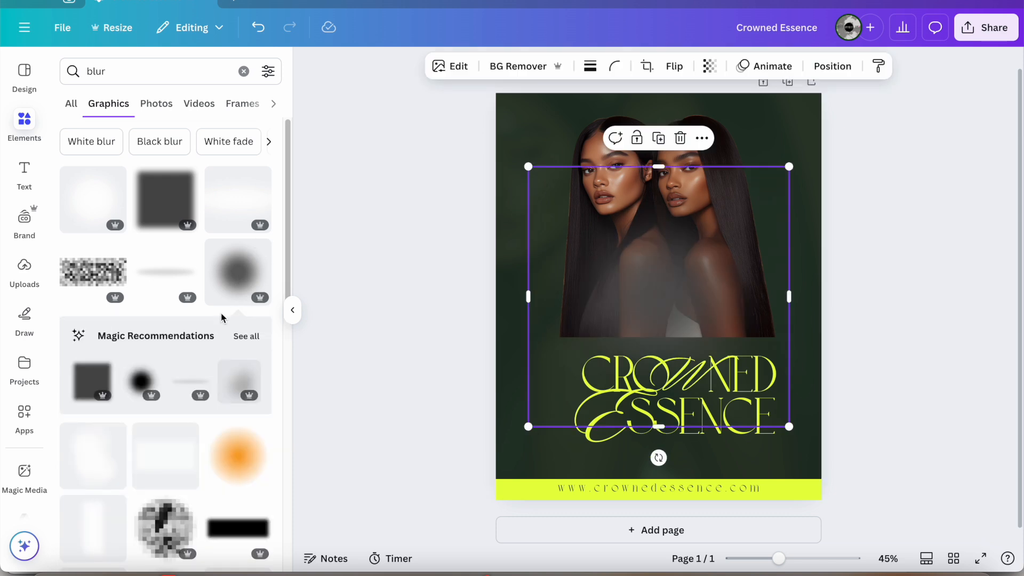
pyautogui.click(85, 208)
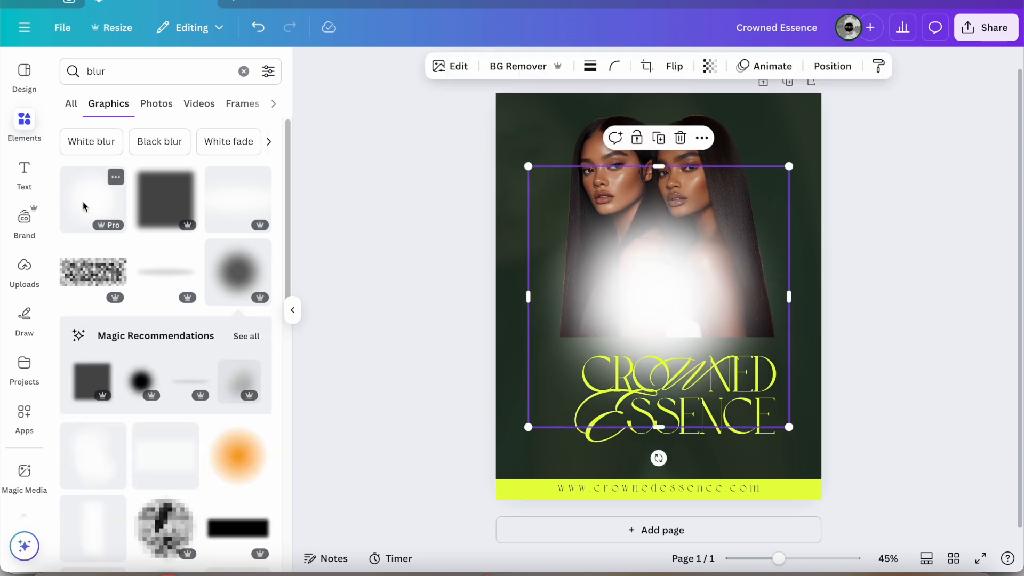
pyautogui.moveTo(606, 259)
pyautogui.mouseDown()
pyautogui.moveTo(537, 256)
pyautogui.moveTo(621, 253)
pyautogui.moveTo(607, 252)
pyautogui.mouseUp()
pyautogui.click(709, 65)
pyautogui.moveTo(740, 122); pyautogui.dragTo(683, 122)
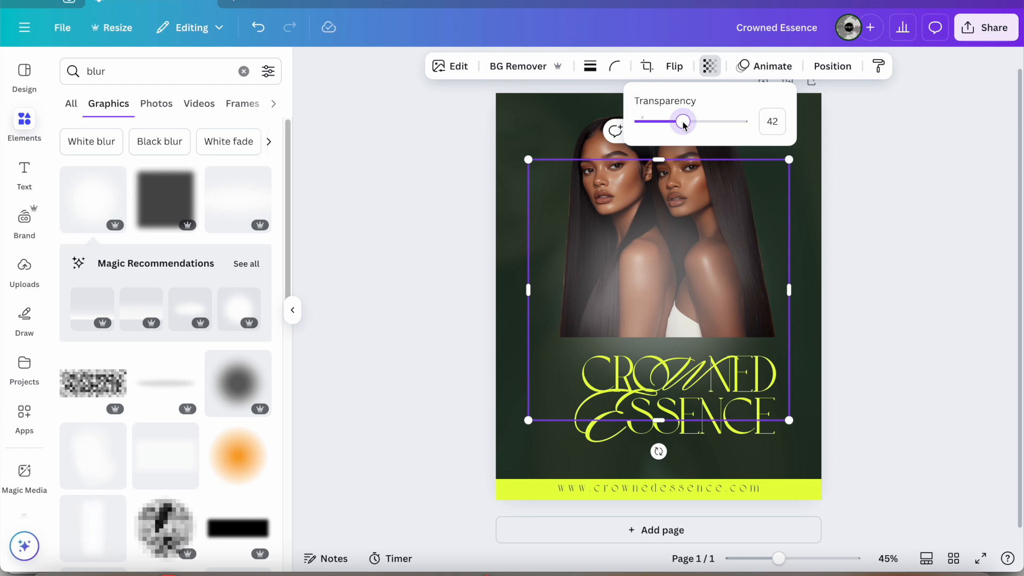
pyautogui.press('Delete')
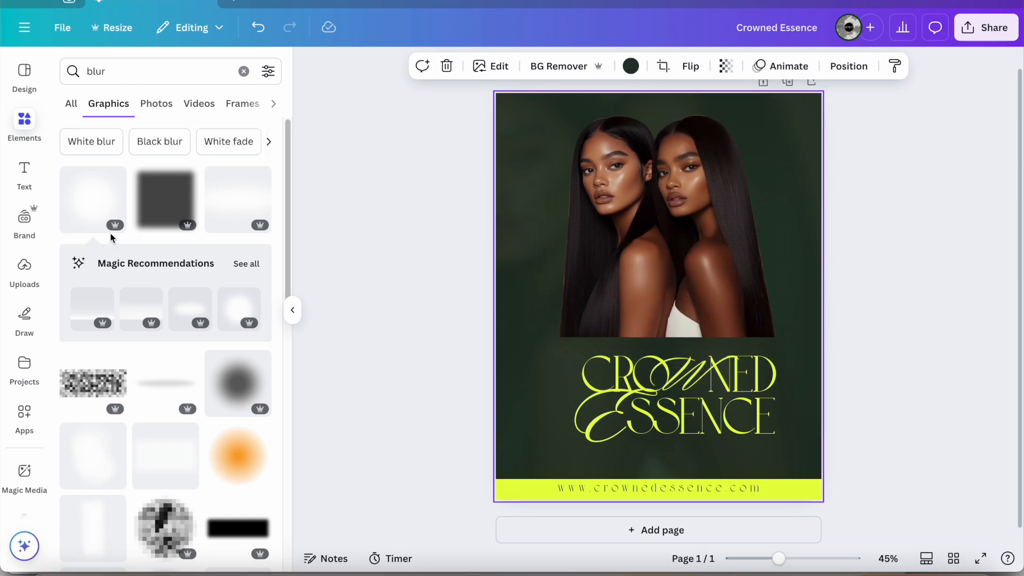
# Add the white blur graphic as a glow behind the cutout women and wordmark, with transparency set to 20
pyautogui.click(107, 206)
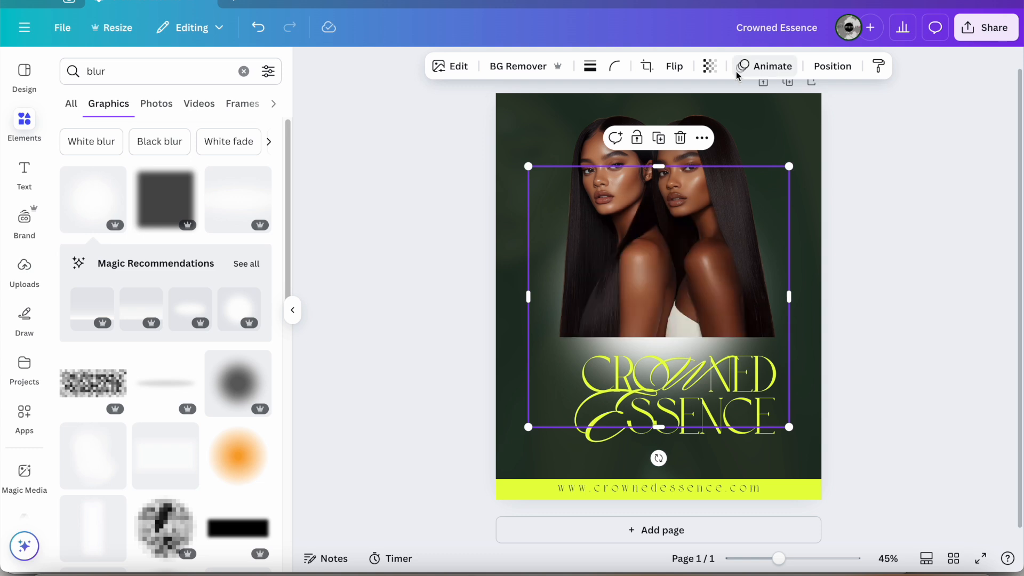
pyautogui.click(712, 65)
pyautogui.moveTo(700, 131); pyautogui.dragTo(661, 128)
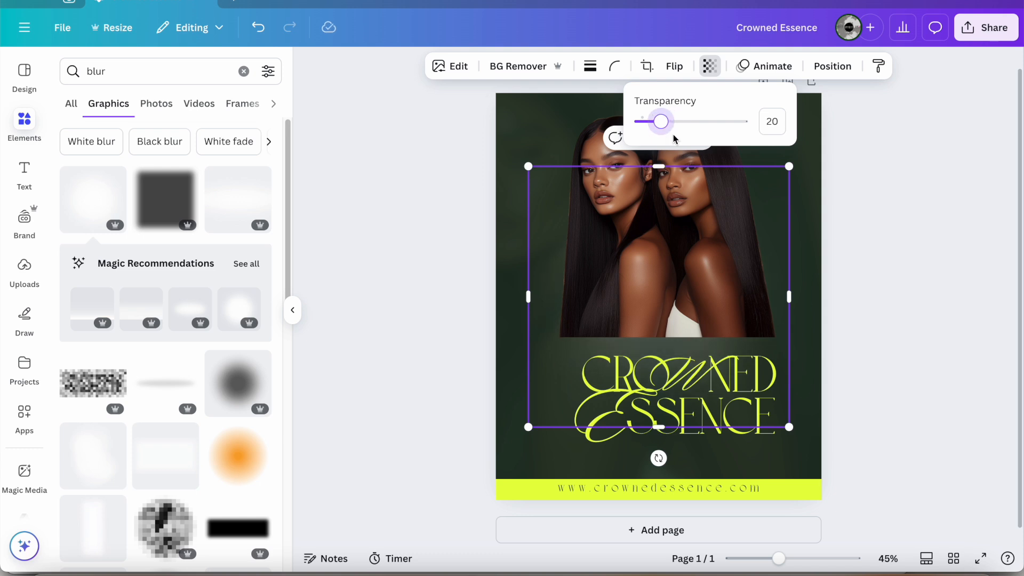
# Enlarge the white glow to the page's full width, centre it horizontally and set its transparency to 24
pyautogui.moveTo(789, 166); pyautogui.dragTo(857, 111)
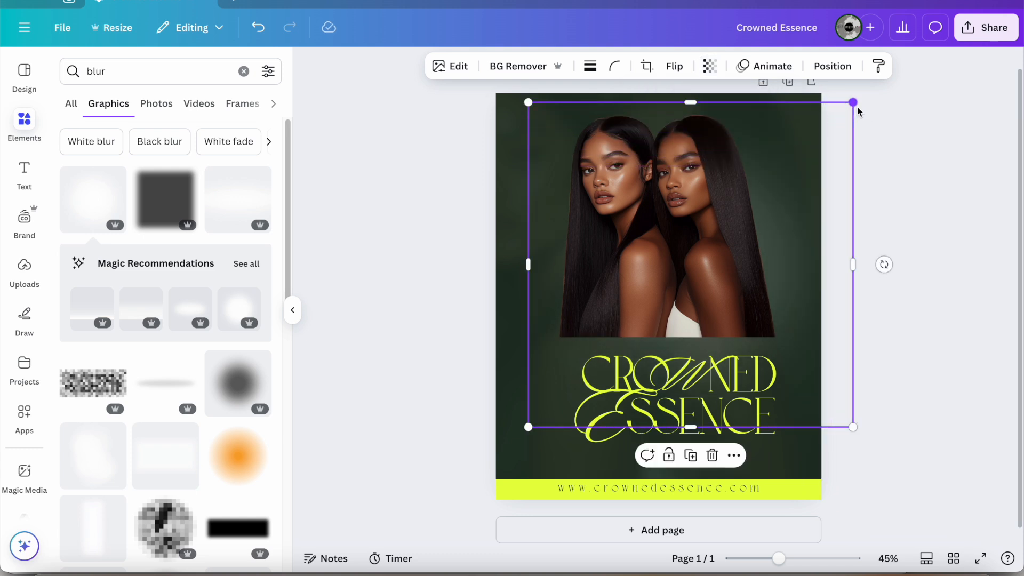
pyautogui.moveTo(836, 163); pyautogui.dragTo(805, 182)
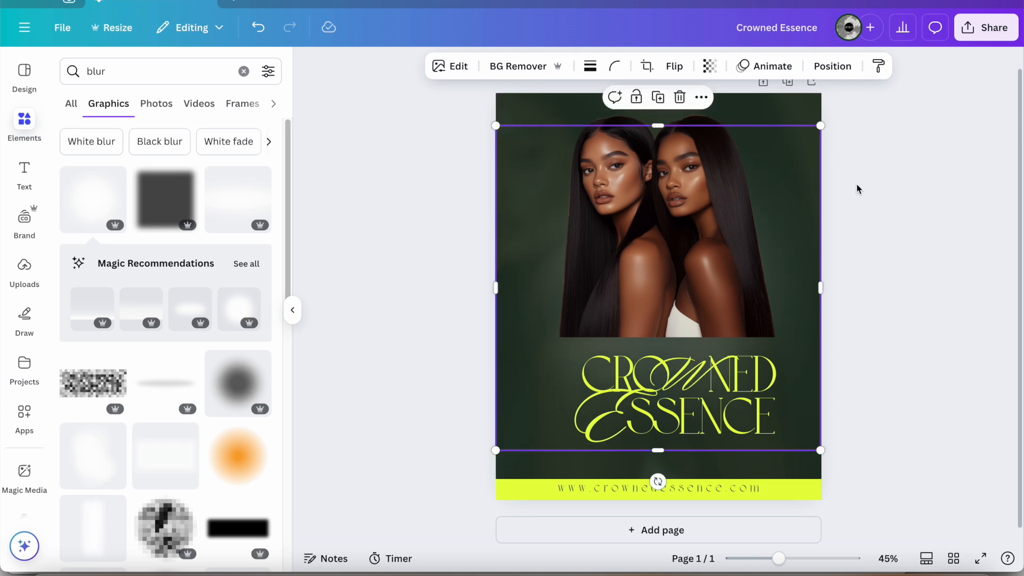
pyautogui.click(709, 65)
pyautogui.moveTo(663, 130); pyautogui.dragTo(665, 131)
pyautogui.click(869, 241)
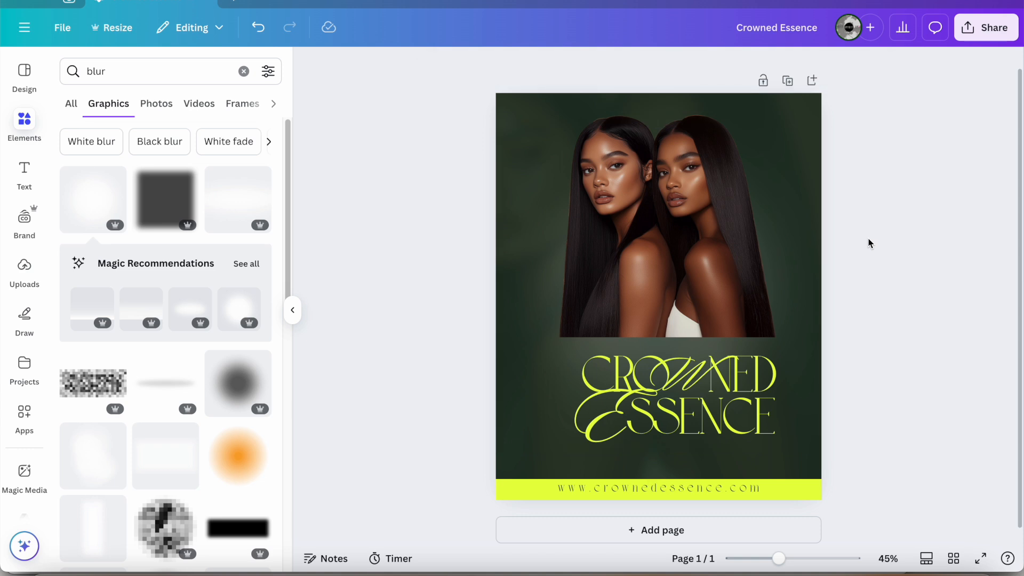
pyautogui.scroll(-1, 748, 377)
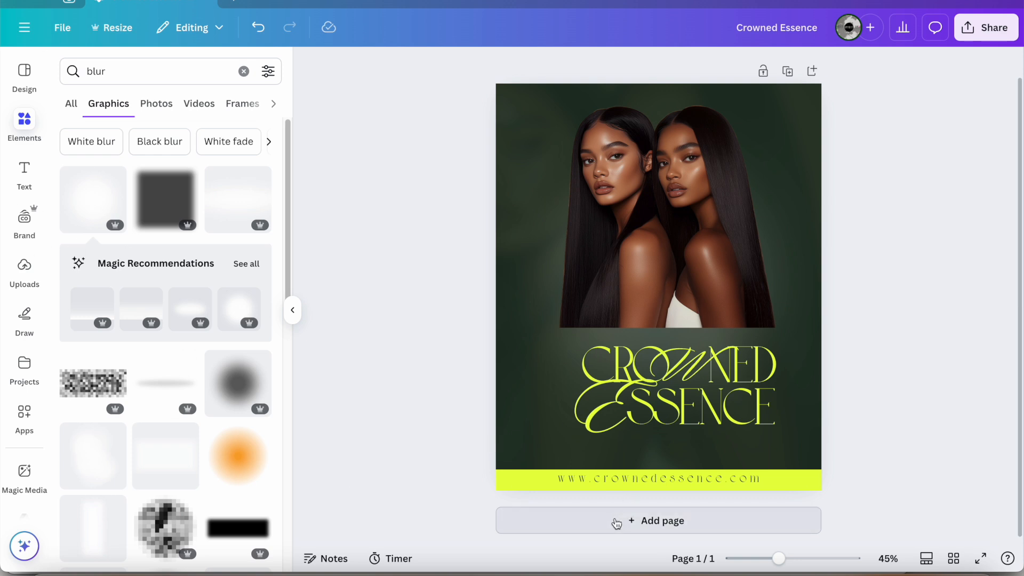
pyautogui.click(616, 521)
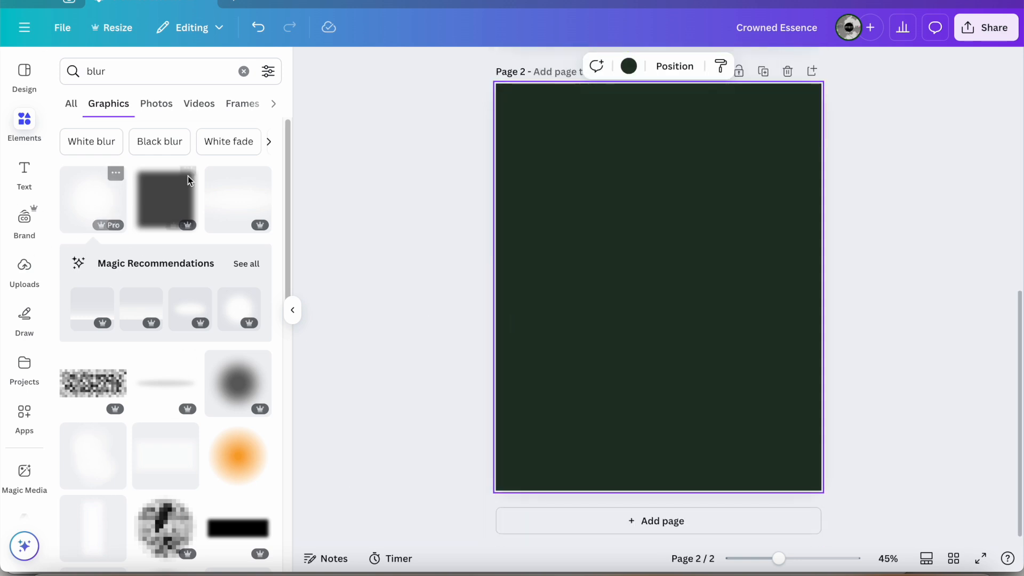
pyautogui.click(787, 71)
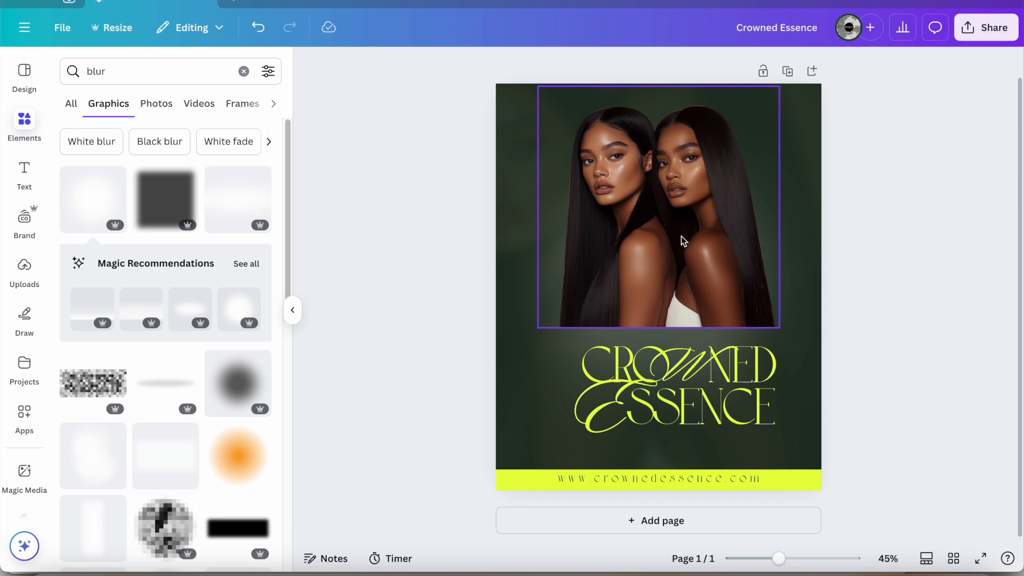
# Move the cutout women down so their lower edge overlaps the wordmark, and fine-tune the white glow's transparency
pyautogui.moveTo(658, 276); pyautogui.dragTo(659, 308)
pyautogui.click(805, 202)
pyautogui.click(832, 65)
pyautogui.click(711, 68)
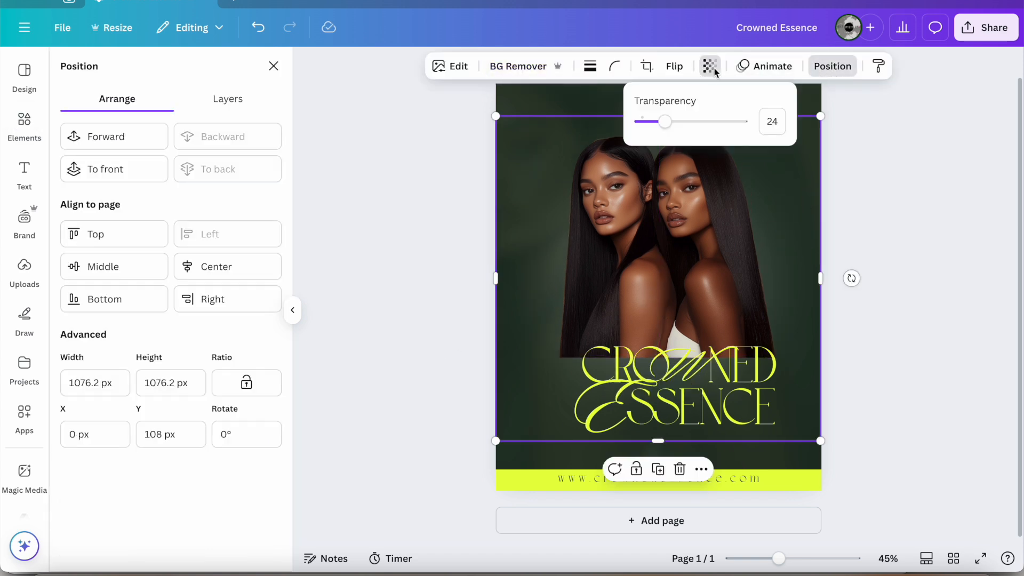
pyautogui.moveTo(665, 122)
pyautogui.mouseDown()
pyautogui.moveTo(681, 121)
pyautogui.moveTo(666, 117)
pyautogui.mouseUp()
pyautogui.click(862, 157)
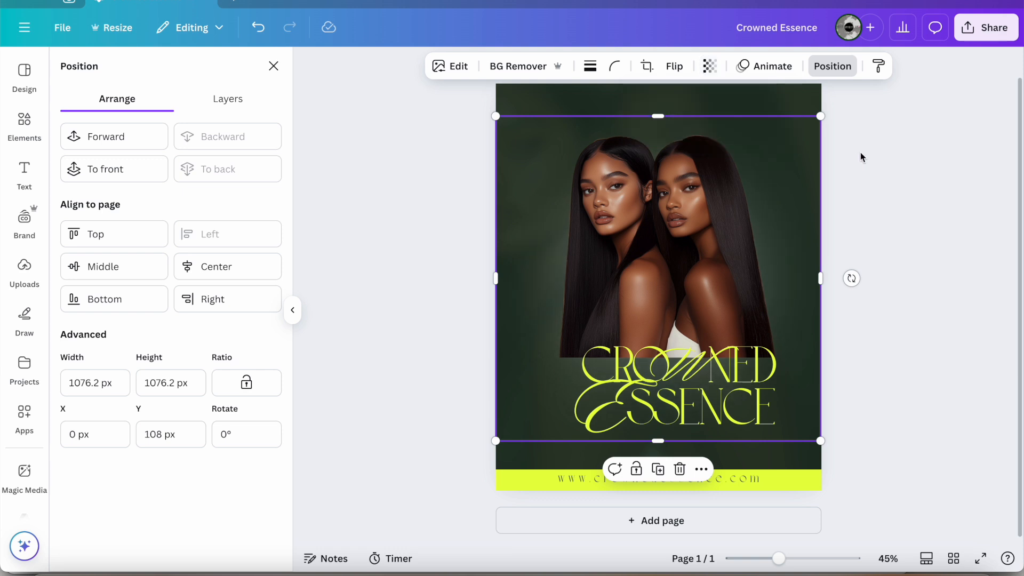
# Enlarge the white glow beyond the page width, shift it up behind the women's heads, and add a second page
pyautogui.moveTo(808, 200); pyautogui.dragTo(802, 140)
pyautogui.moveTo(821, 384); pyautogui.dragTo(870, 434)
pyautogui.moveTo(850, 366); pyautogui.dragTo(830, 361)
pyautogui.click(894, 356)
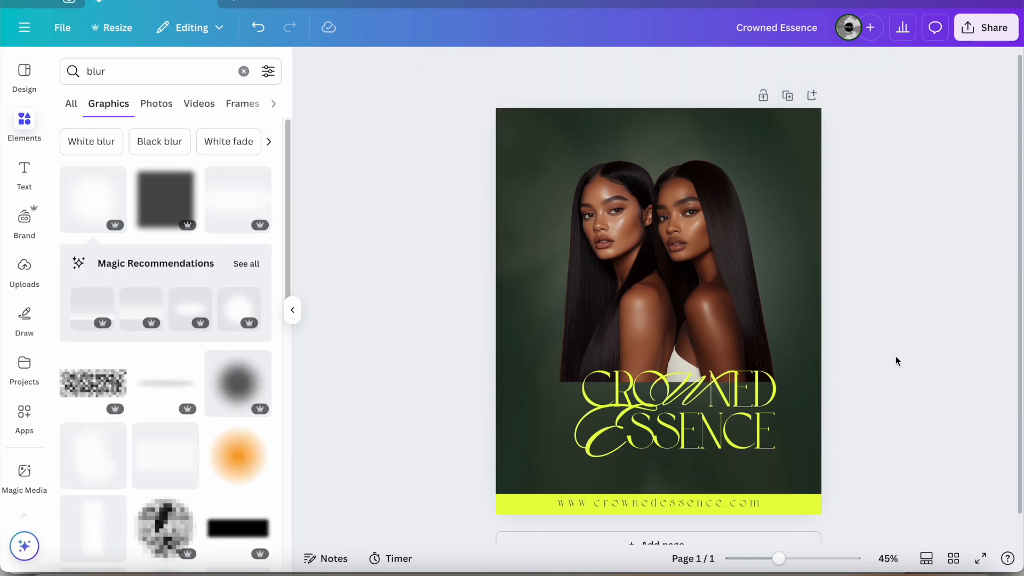
pyautogui.click(726, 524)
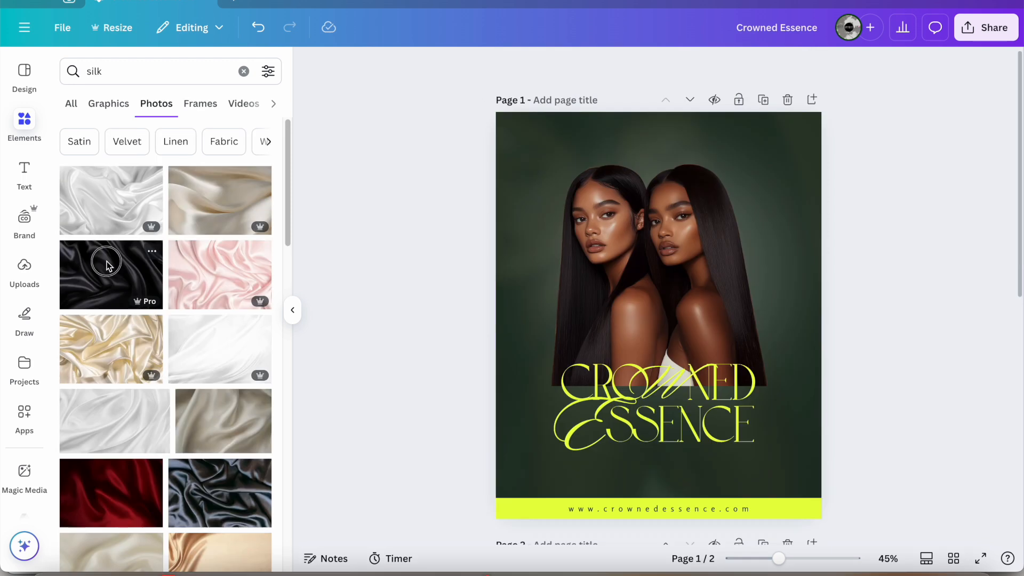
# Add the black silk photo to page 1, enlarging and cropping it to cover the 1080 by 1280 px area above the lime band
pyautogui.click(106, 261)
pyautogui.moveTo(639, 320); pyautogui.dragTo(587, 201)
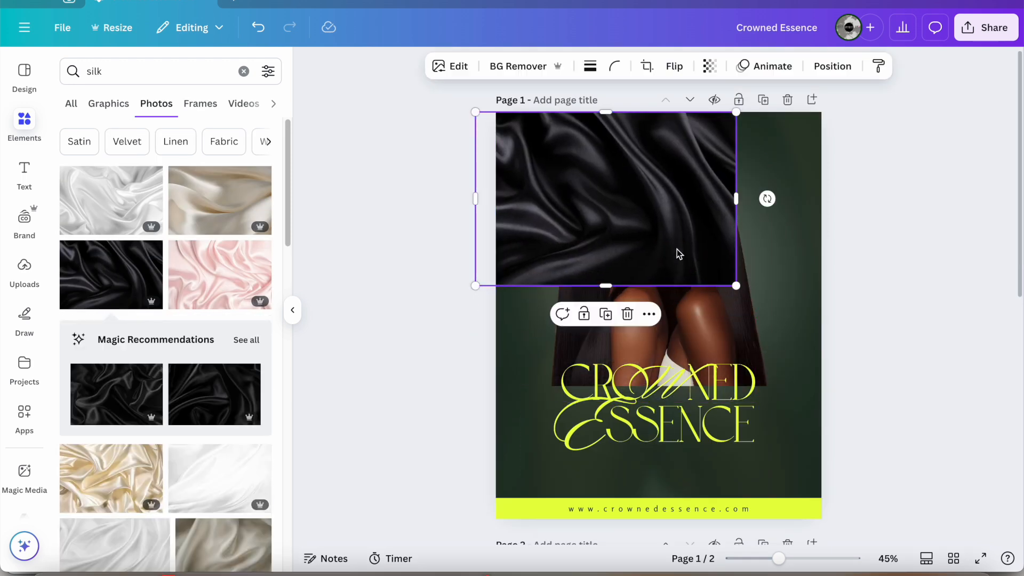
pyautogui.moveTo(728, 288); pyautogui.dragTo(987, 450)
pyautogui.moveTo(898, 408); pyautogui.dragTo(840, 453)
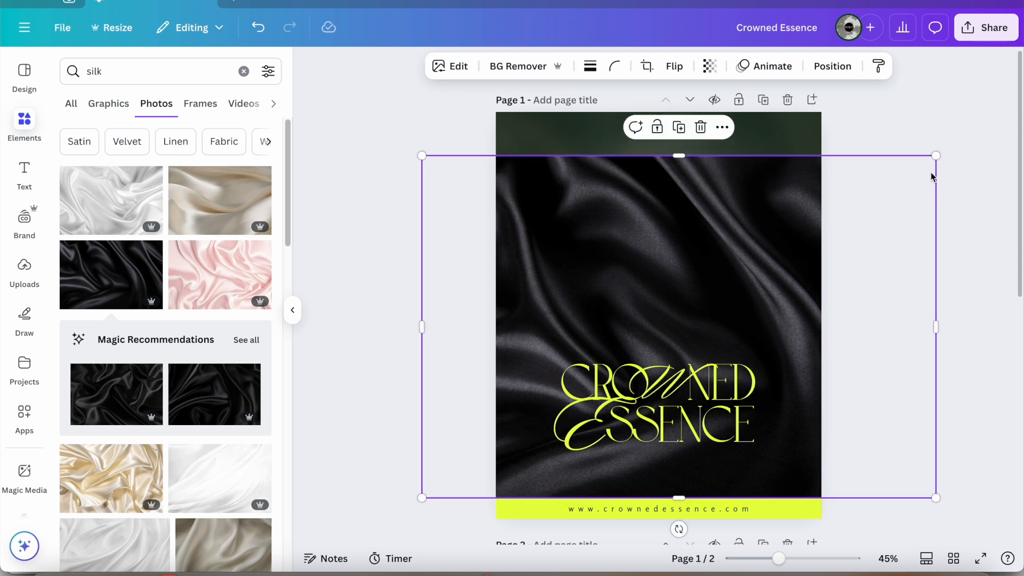
pyautogui.moveTo(936, 155); pyautogui.dragTo(997, 100)
pyautogui.moveTo(997, 305); pyautogui.dragTo(821, 305)
pyautogui.moveTo(422, 305); pyautogui.dragTo(496, 305)
# Set the black silk photo's transparency to 34
pyautogui.click(834, 65)
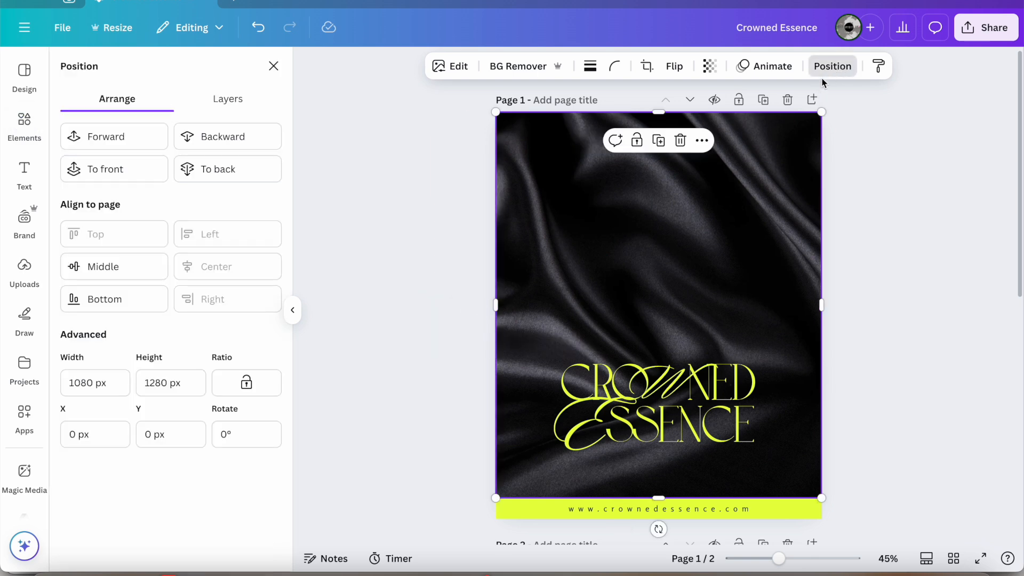
pyautogui.click(709, 66)
pyautogui.moveTo(711, 126); pyautogui.dragTo(676, 126)
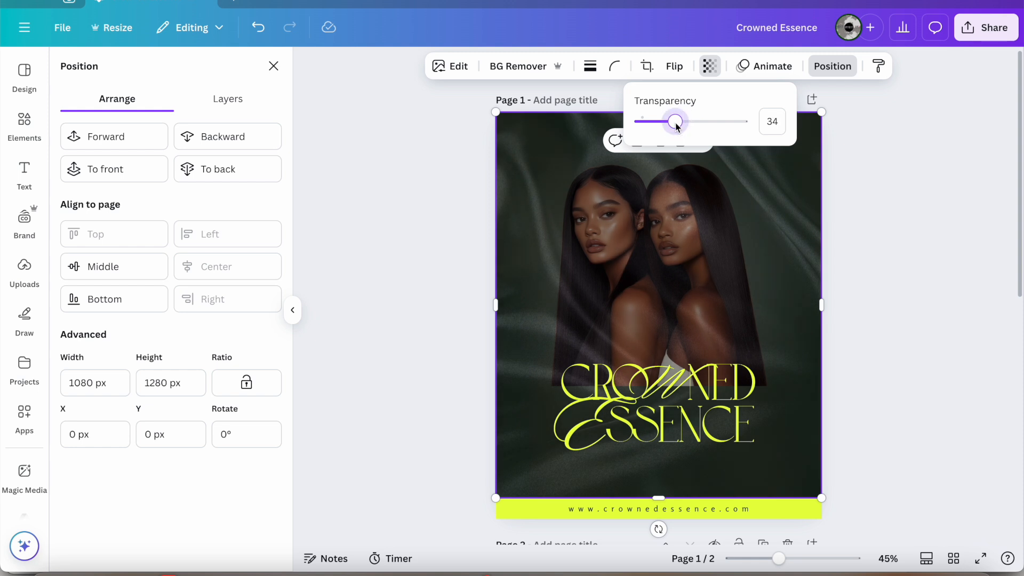
pyautogui.click(828, 65)
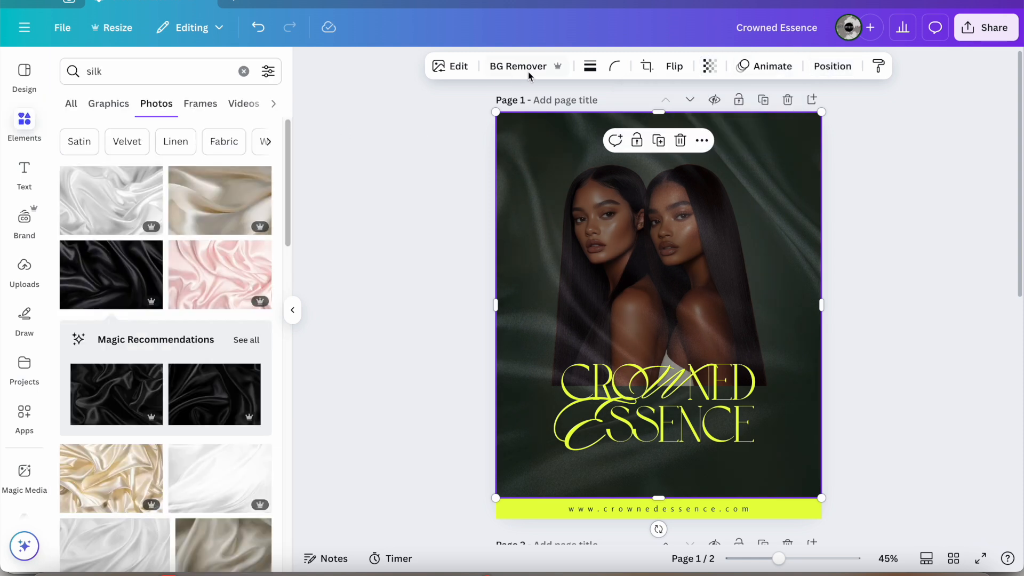
# Move the silk photo's layer beneath the lime band, directly above the background photo, and reduce its transparency value slightly
pyautogui.click(840, 69)
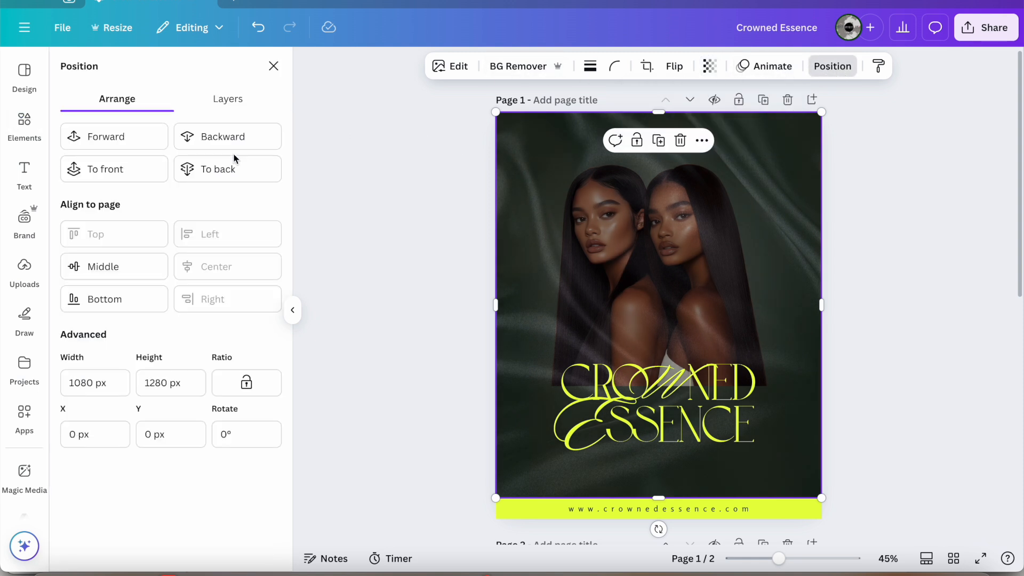
pyautogui.click(224, 100)
pyautogui.moveTo(196, 285); pyautogui.dragTo(188, 421)
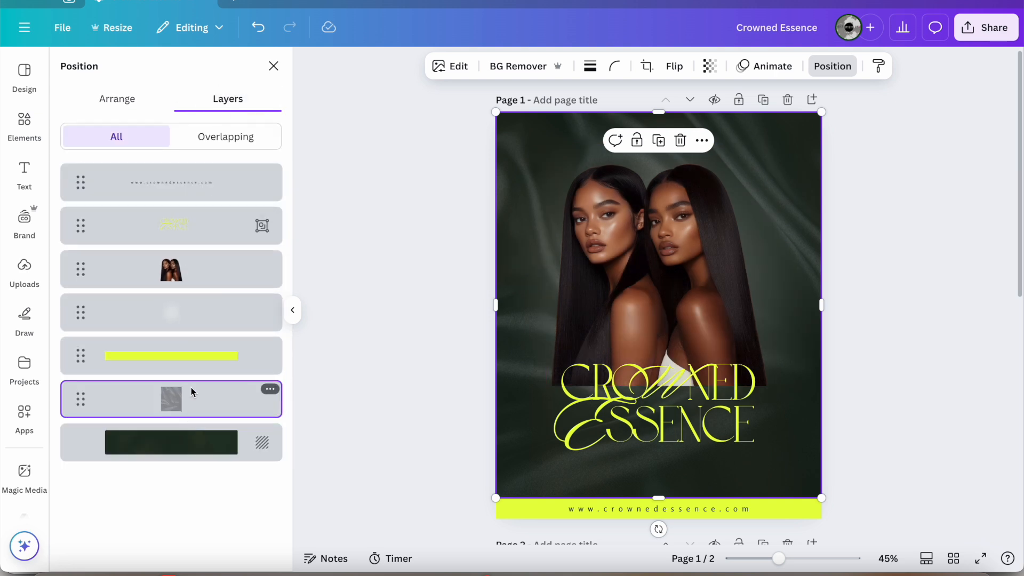
pyautogui.click(715, 66)
pyautogui.moveTo(674, 122); pyautogui.dragTo(667, 118)
pyautogui.click(483, 252)
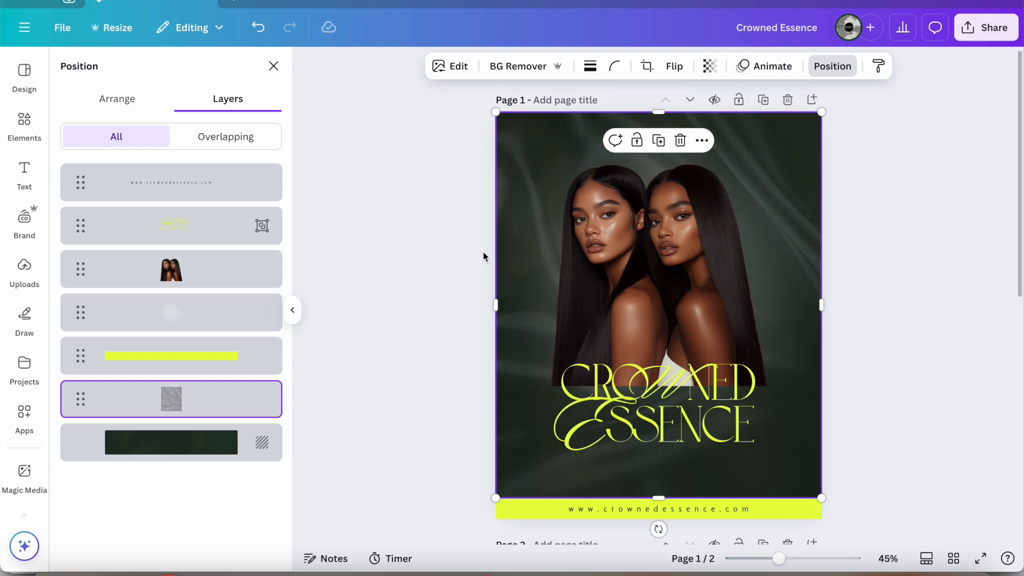
# Search the element library's graphics for star and add the single black four-pointed sparkle to the page
pyautogui.tripleClick(195, 80)
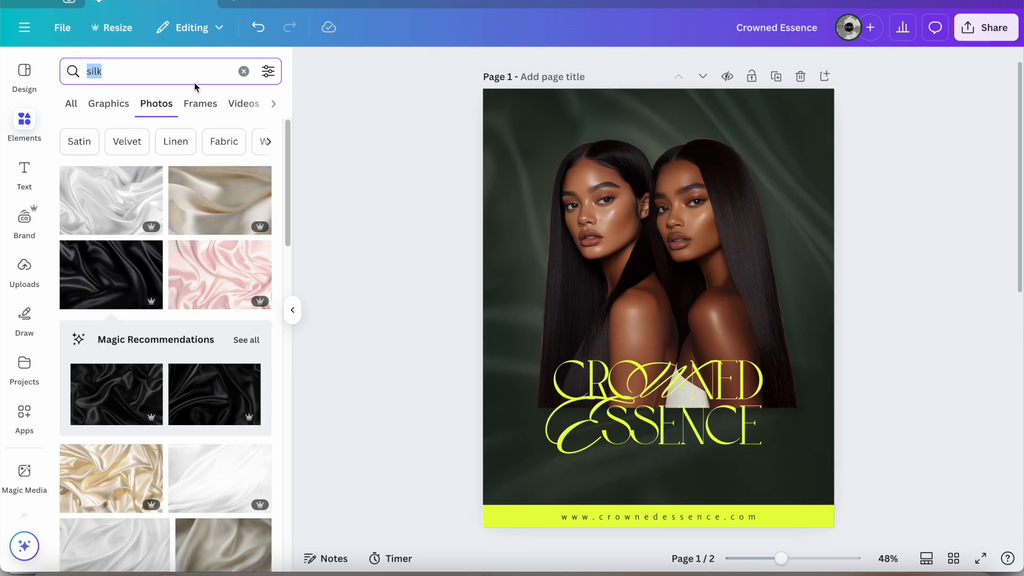
pyautogui.write('star')
pyautogui.press('Return')
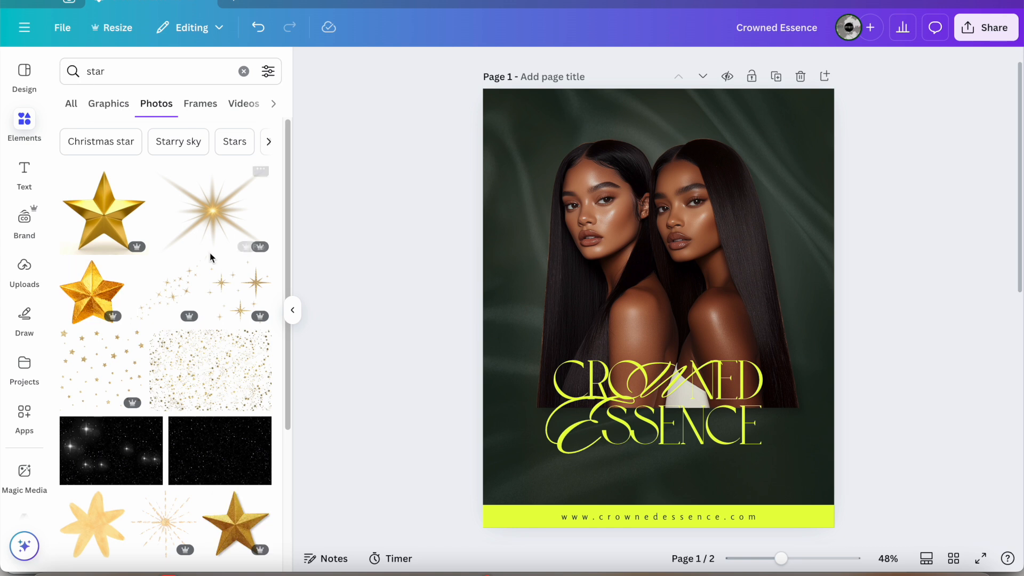
pyautogui.click(122, 105)
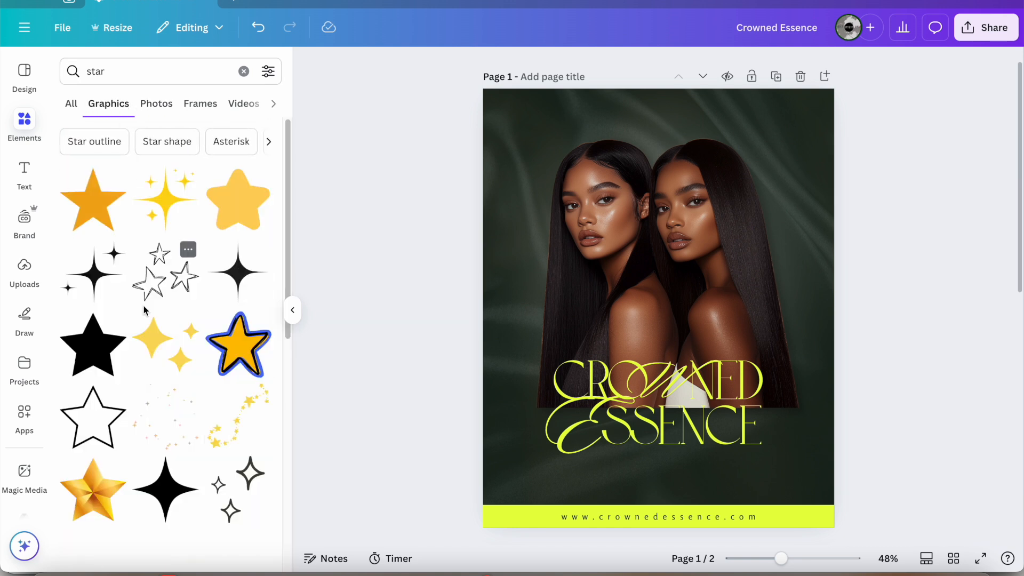
pyautogui.scroll(-1, 235, 262)
pyautogui.click(235, 256)
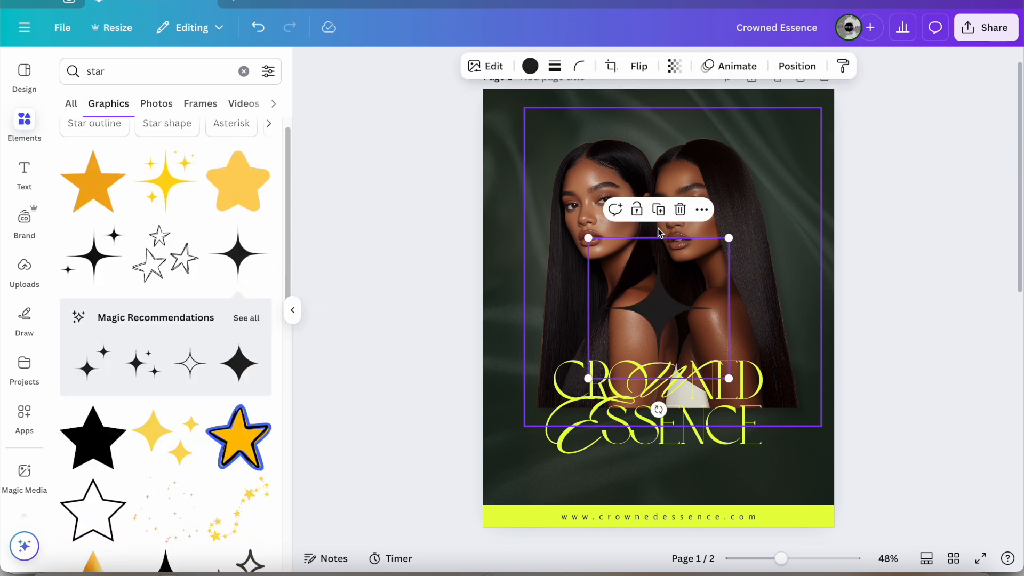
# Colour the four-pointed star light grey from the brand palette and shrink it so it sits just above the wordmark
pyautogui.click(530, 66)
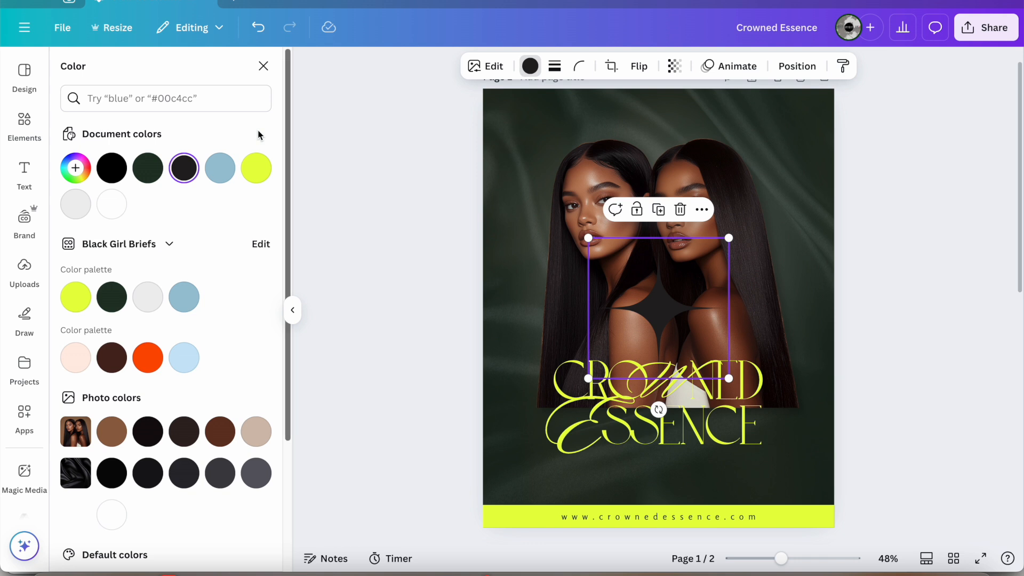
pyautogui.click(149, 298)
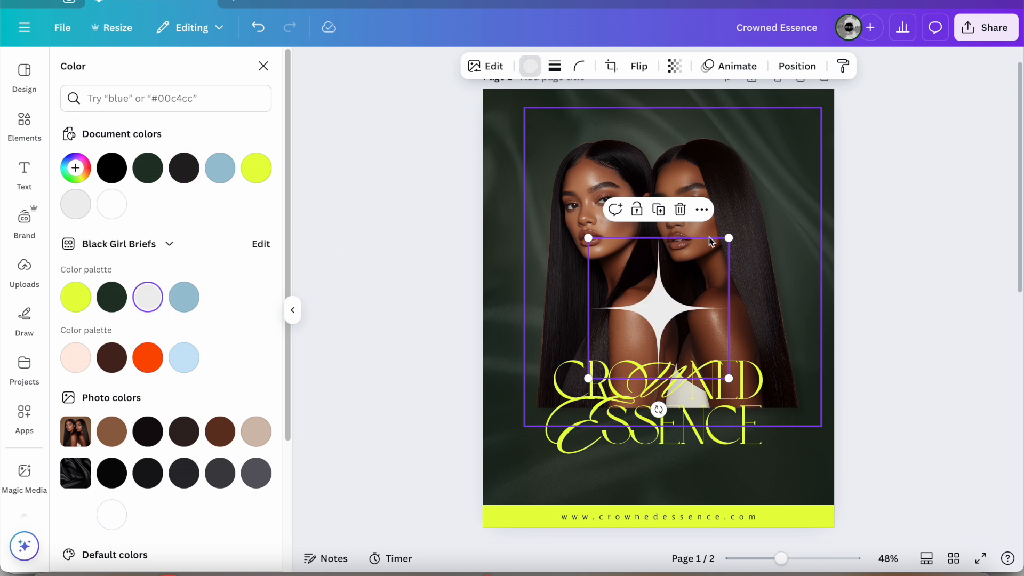
pyautogui.moveTo(728, 237); pyautogui.dragTo(670, 297)
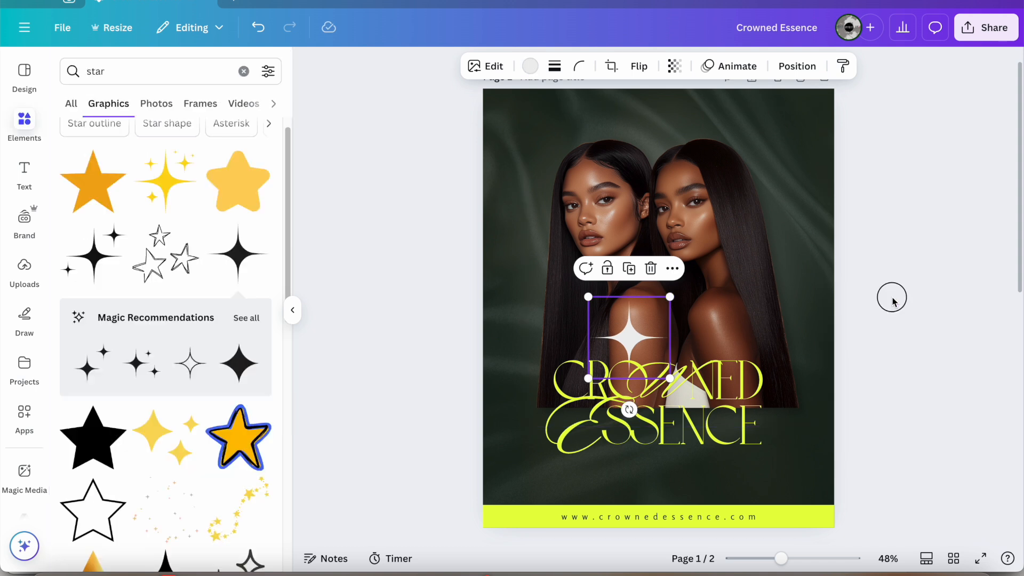
pyautogui.click(894, 303)
# Search the element library's graphics for fade and add the curved black fade to the page
pyautogui.doubleClick(86, 71)
pyautogui.write('fade')
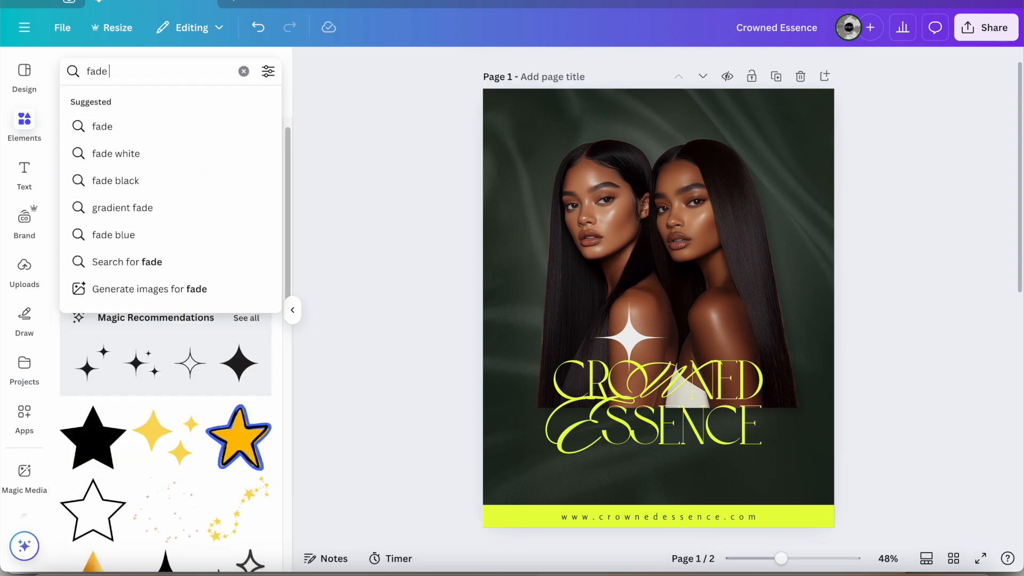
pyautogui.press('Return')
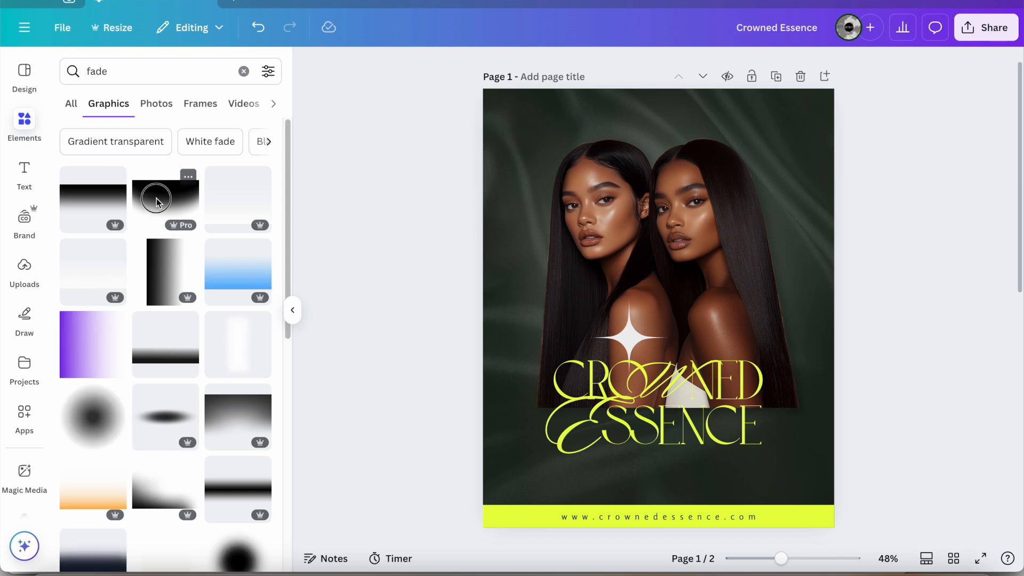
pyautogui.click(155, 198)
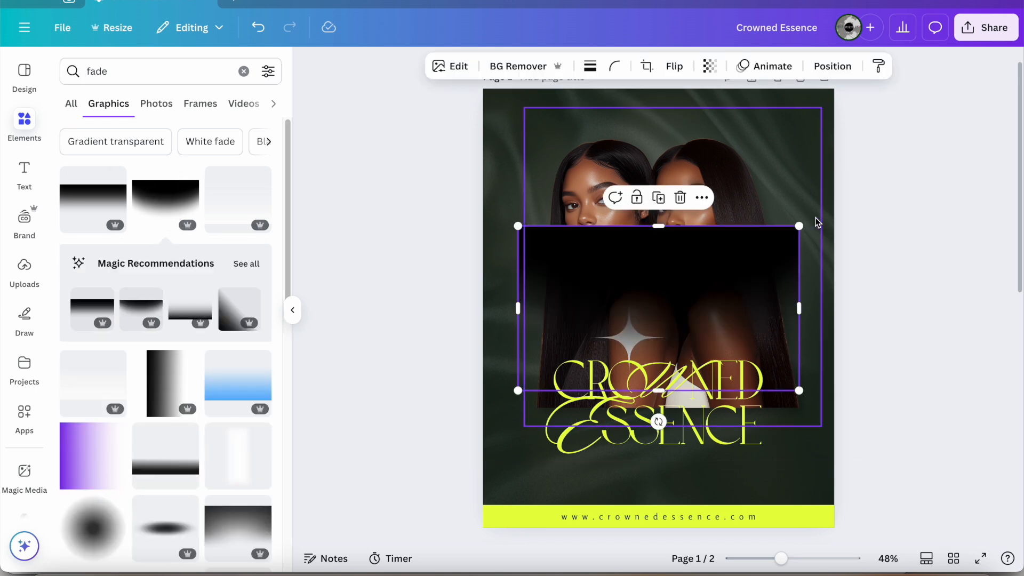
# Rotate the black fade graphic upside down so its solid dark edge faces the foot of the poster
pyautogui.moveTo(657, 421); pyautogui.dragTo(661, 273)
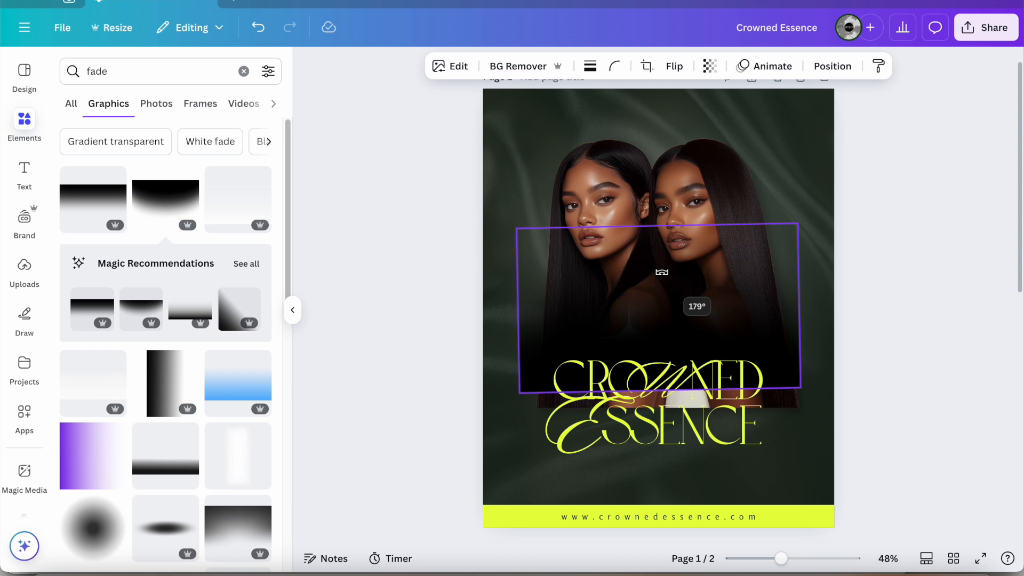
pyautogui.moveTo(661, 272); pyautogui.dragTo(662, 272)
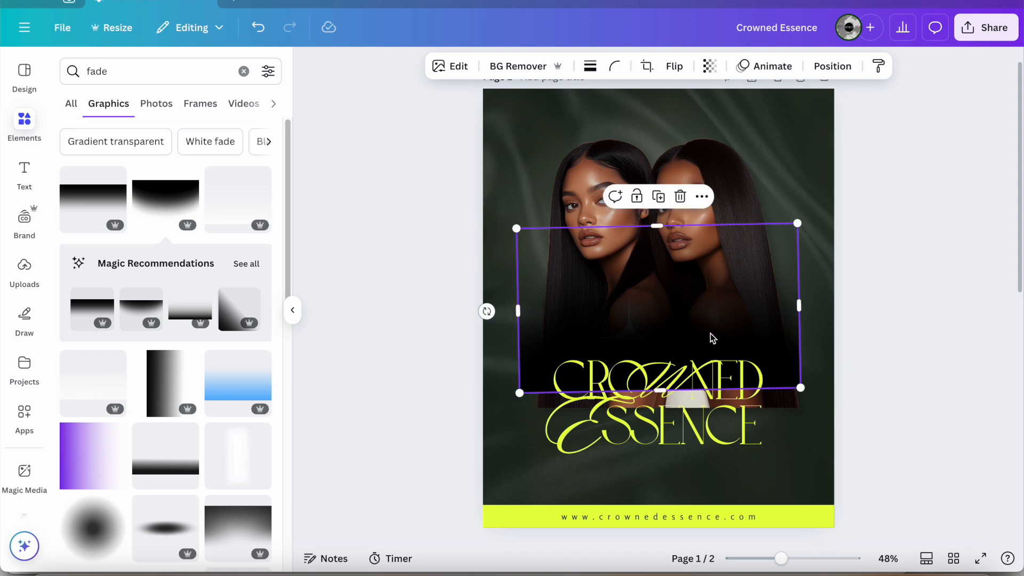
pyautogui.scroll(3, 712, 338)
pyautogui.click(487, 292)
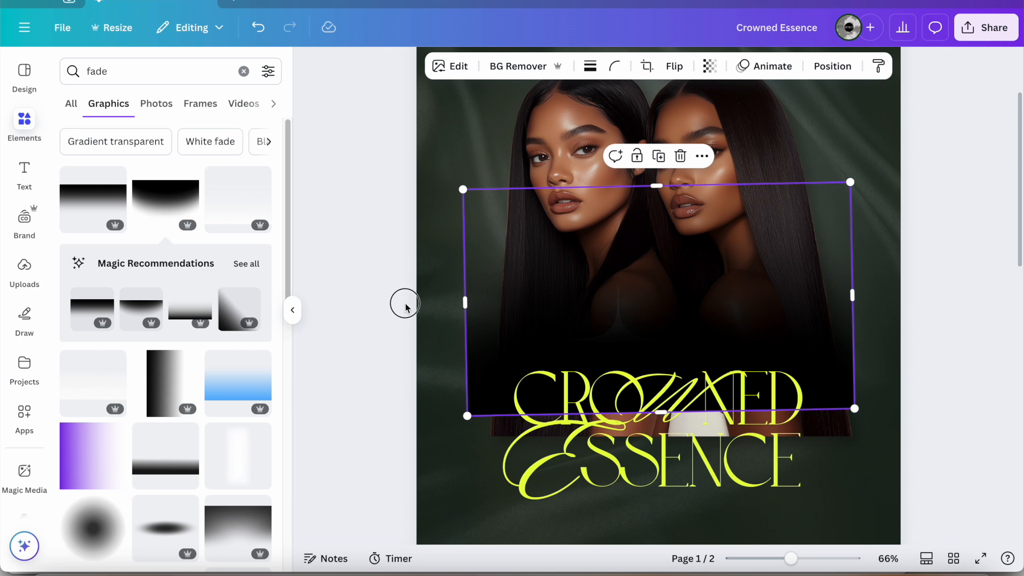
pyautogui.moveTo(435, 304); pyautogui.dragTo(433, 300)
pyautogui.scroll(-5, 693, 269)
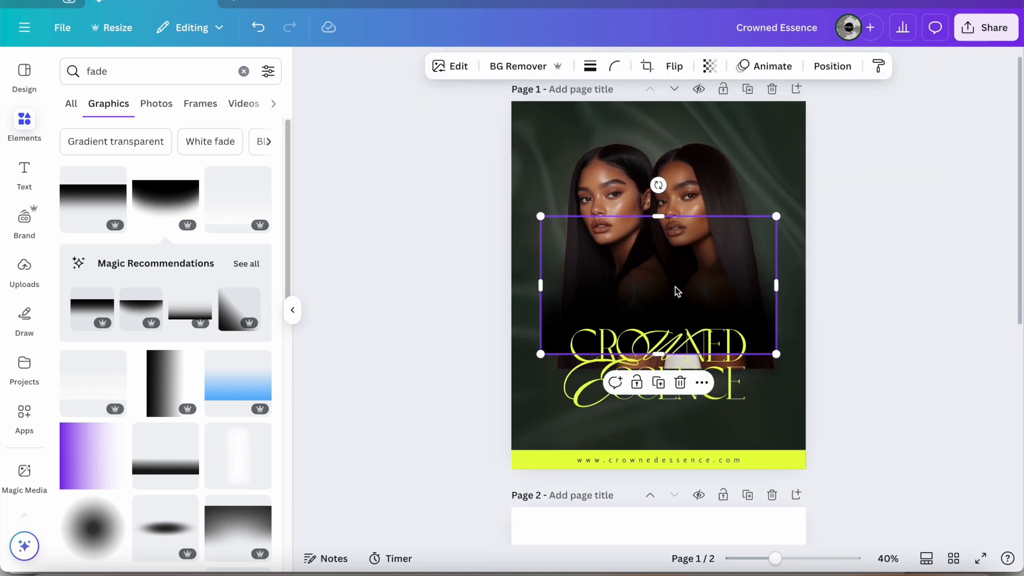
# Enlarge the fade across the poster's lower half above the lime band and place its layer between the star and the women
pyautogui.moveTo(657, 306); pyautogui.dragTo(624, 405)
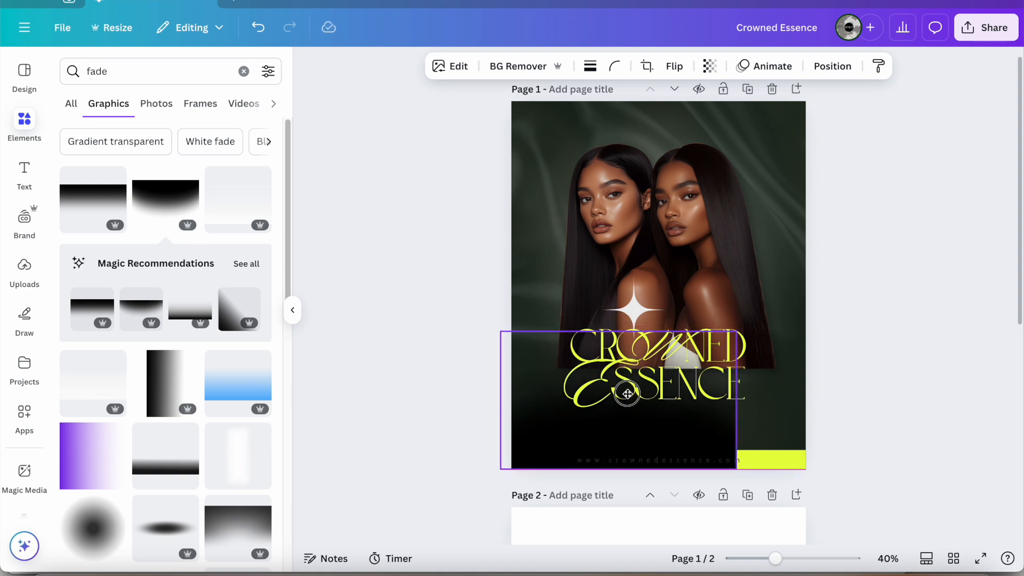
pyautogui.moveTo(738, 332); pyautogui.dragTo(898, 235)
pyautogui.moveTo(828, 290); pyautogui.dragTo(793, 270)
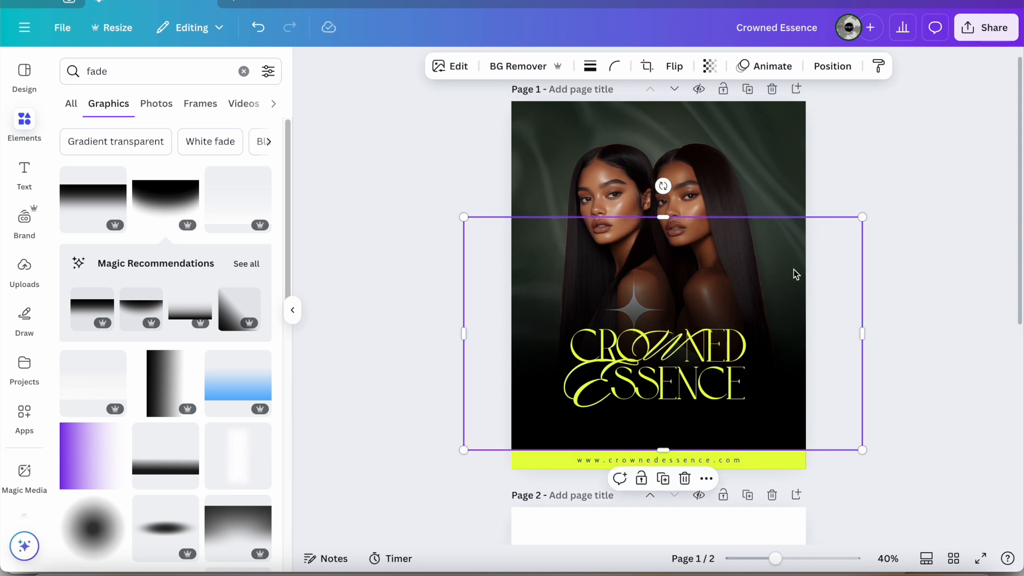
pyautogui.click(830, 68)
pyautogui.moveTo(218, 282); pyautogui.dragTo(201, 379)
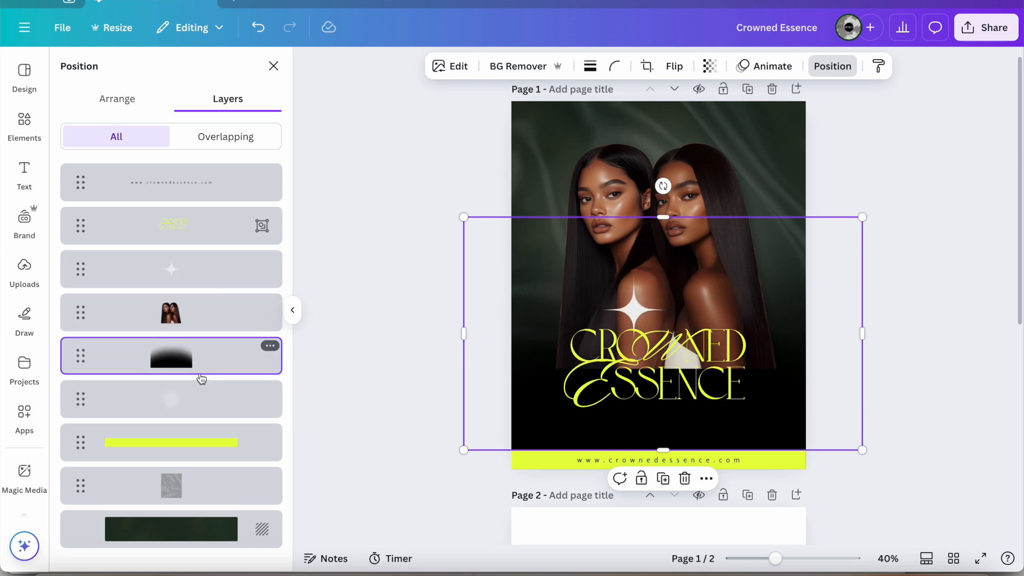
pyautogui.moveTo(185, 354); pyautogui.dragTo(195, 293)
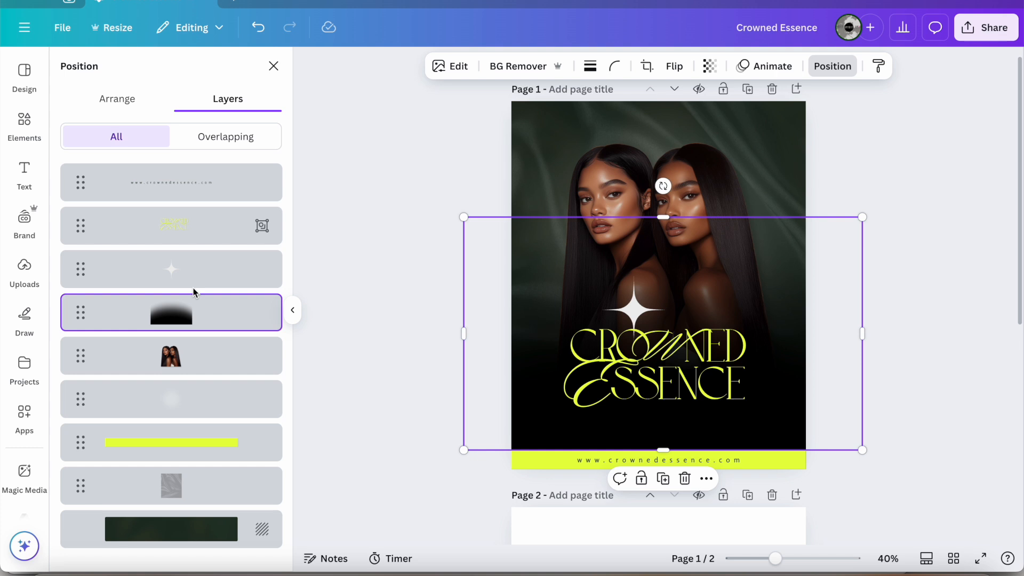
# Apply a custom duotone to the fade with the highlights colour sampled from the dark green background as #232E23
pyautogui.click(463, 67)
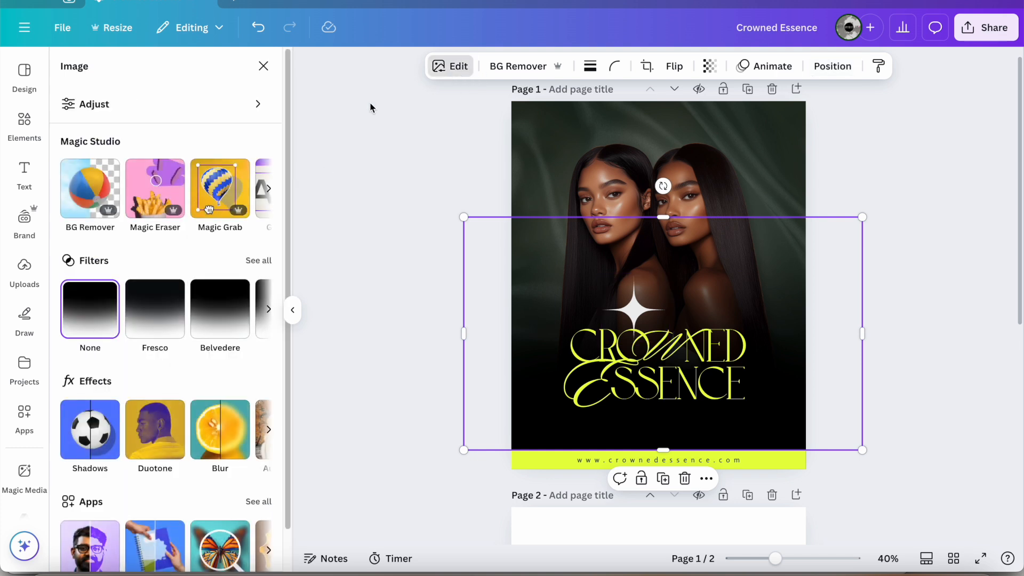
pyautogui.click(155, 437)
pyautogui.click(85, 223)
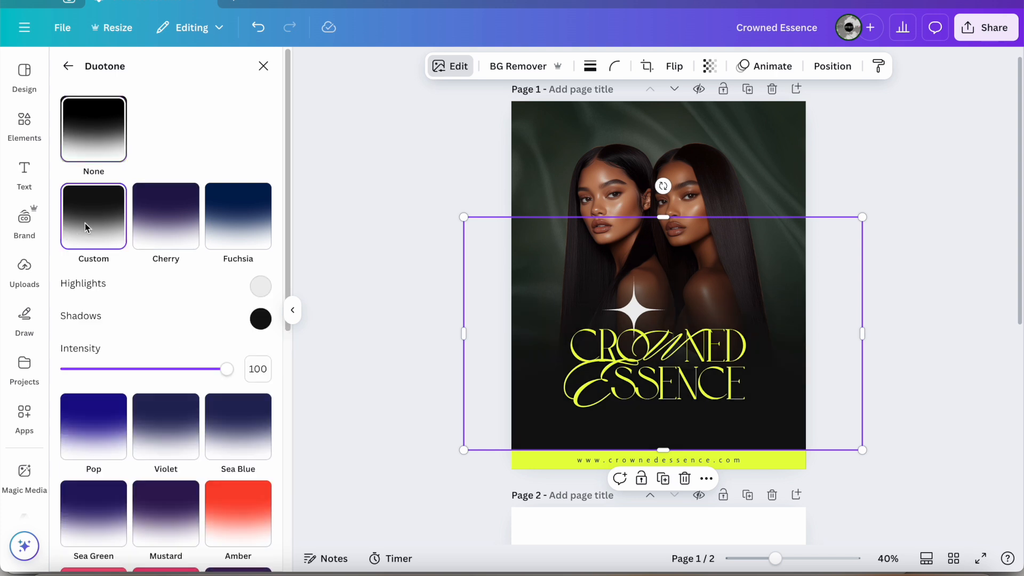
pyautogui.click(266, 286)
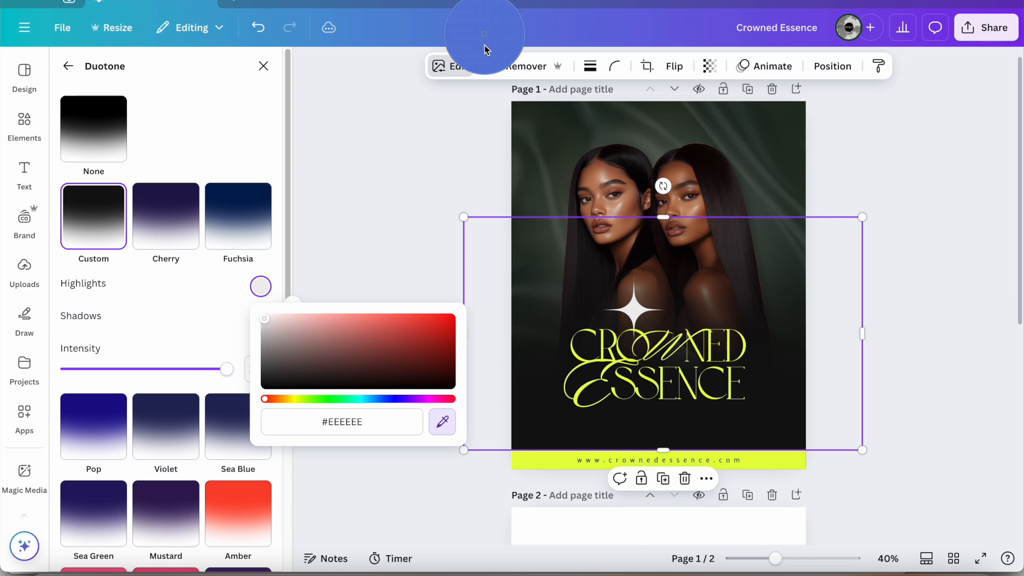
pyautogui.click(545, 140)
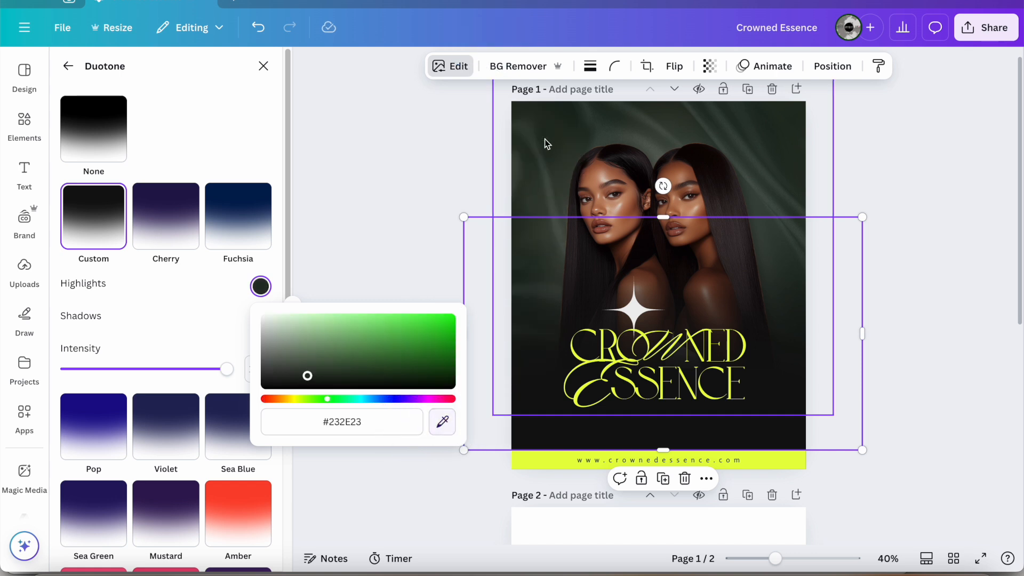
# Set the fade's duotone shadows to the dark green sampled from the poster's upper corner
pyautogui.click(209, 311)
pyautogui.click(260, 319)
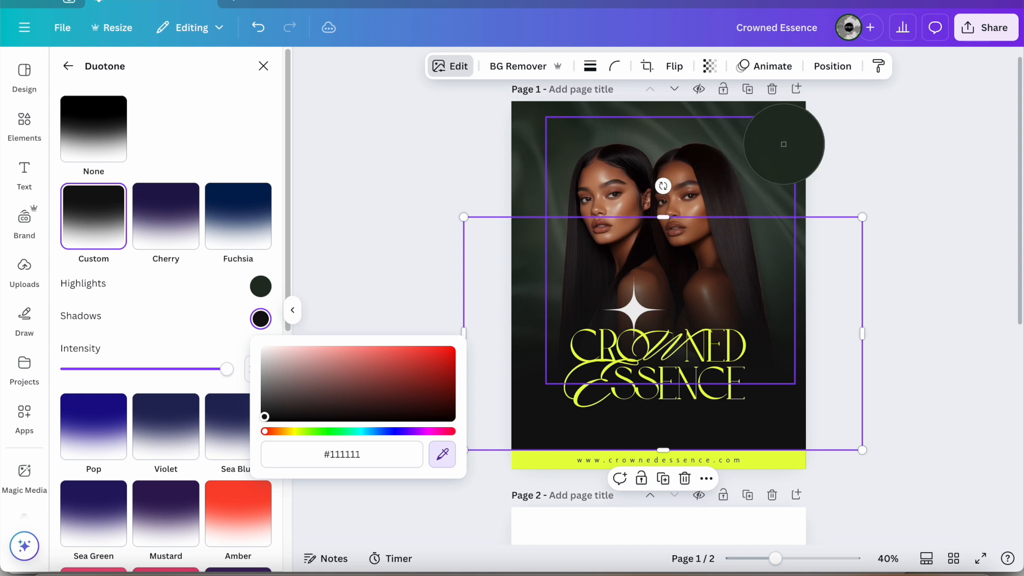
pyautogui.click(783, 144)
pyautogui.click(887, 211)
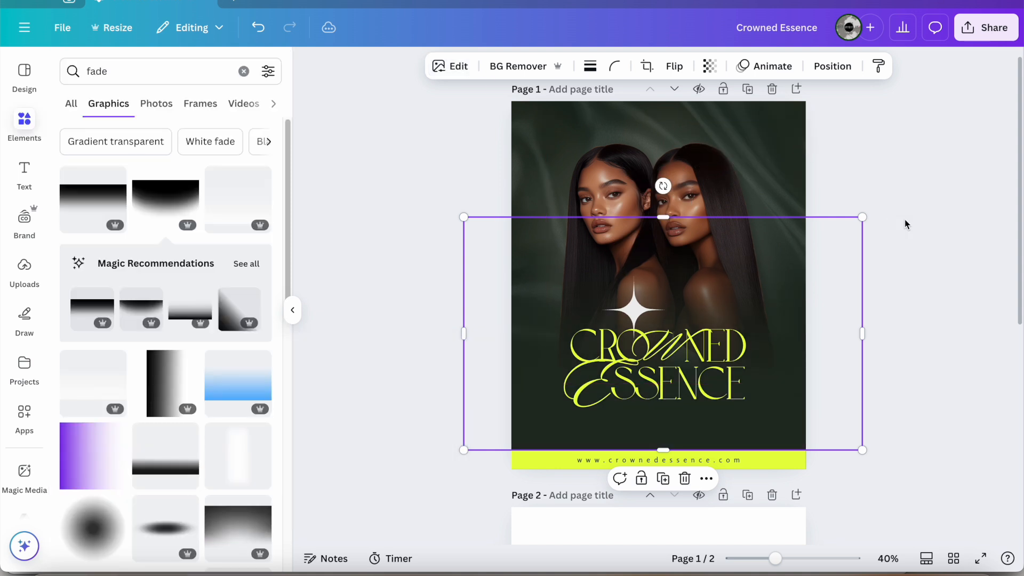
pyautogui.click(905, 219)
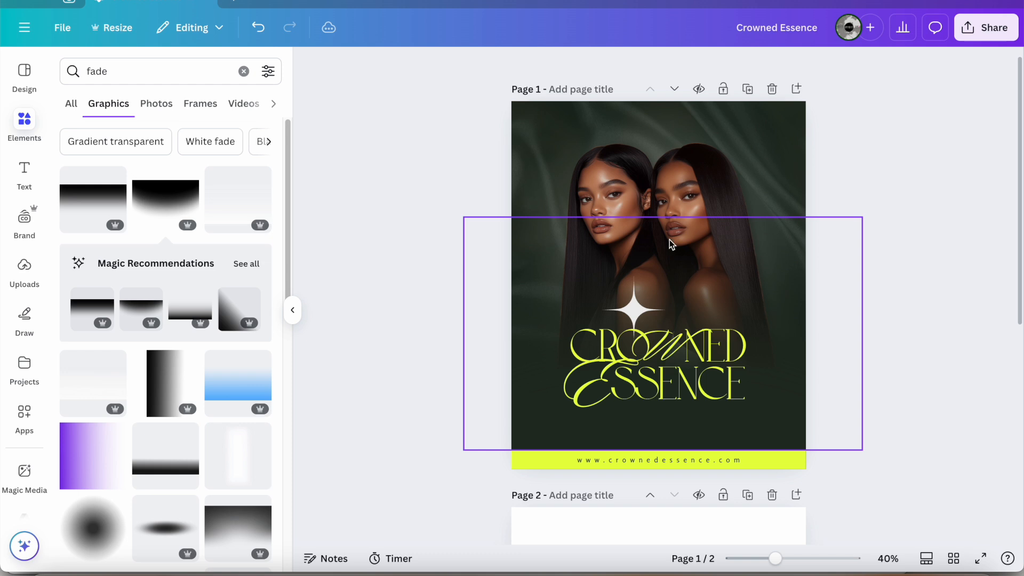
# Search the element library's graphics for texture and browse the results
pyautogui.click(135, 75)
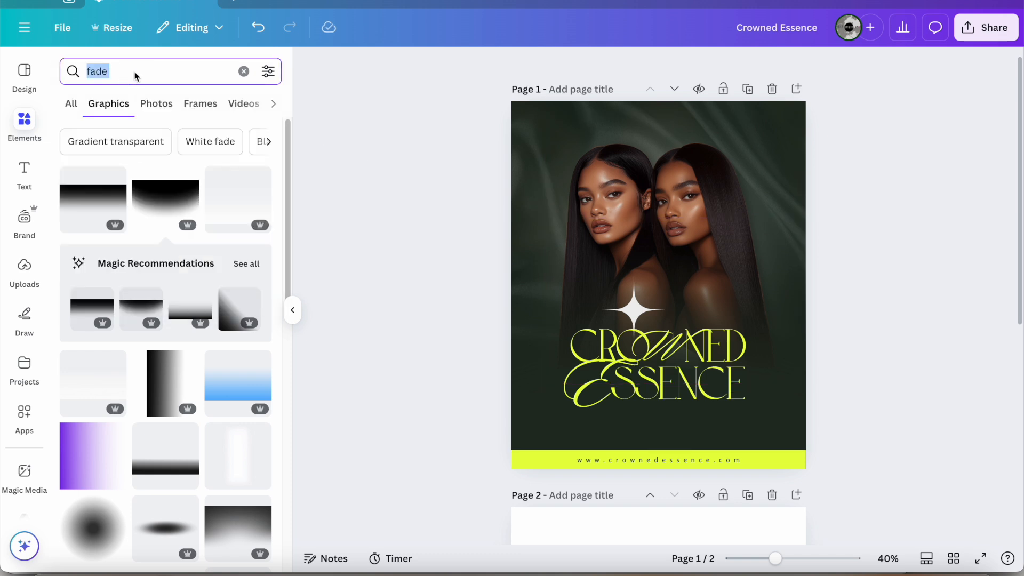
pyautogui.write('texture')
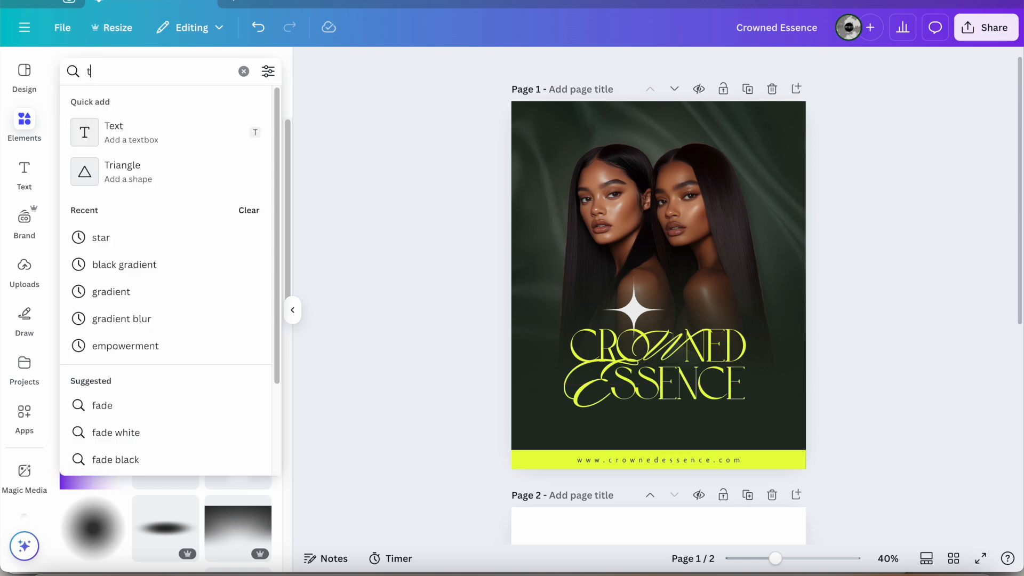
pyautogui.press('Return')
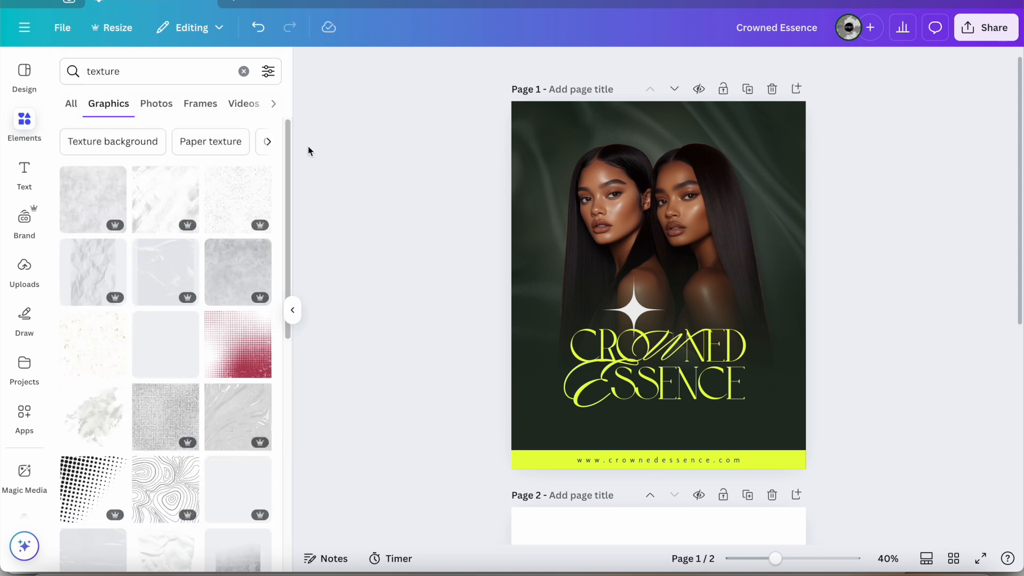
pyautogui.moveTo(288, 143); pyautogui.dragTo(243, 329)
pyautogui.scroll(-4, 242, 329)
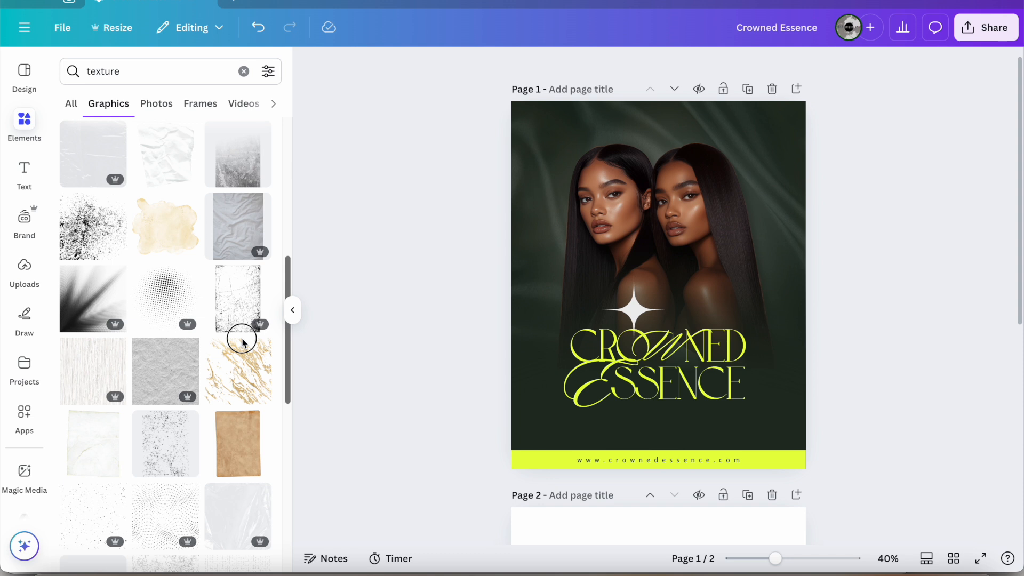
pyautogui.scroll(-2, 238, 395)
pyautogui.scroll(-1, 238, 421)
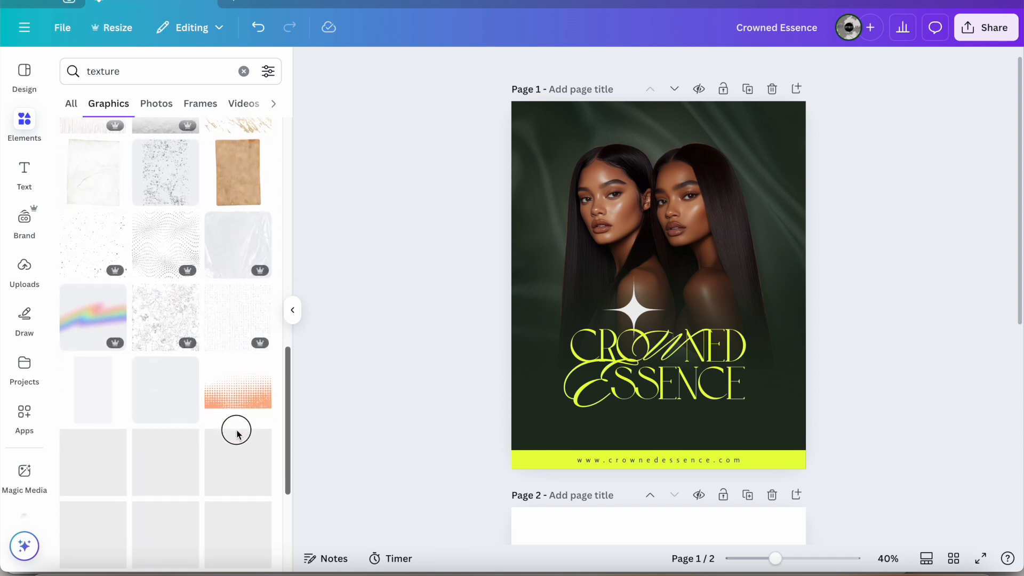
# Try the fine grid texture and the scattered speckle texture on the page, deleting each one
pyautogui.click(238, 306)
pyautogui.press('BackSpace')
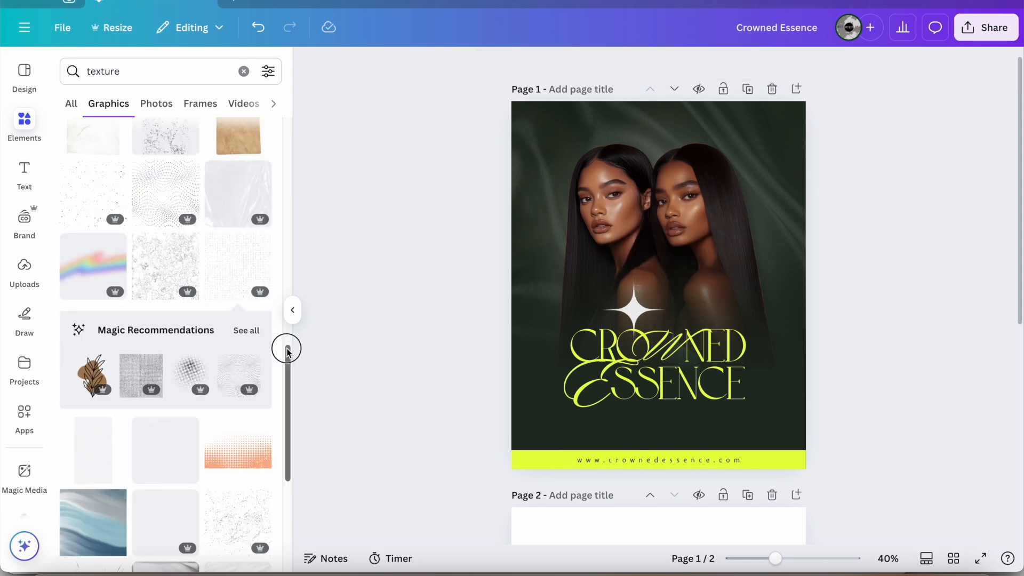
pyautogui.click(93, 189)
pyautogui.moveTo(720, 229); pyautogui.dragTo(850, 96)
pyautogui.press('BackSpace')
# Add a recommended speckle texture, enlarge it to cover the whole poster, and move its layer down the stack
pyautogui.click(151, 384)
pyautogui.moveTo(599, 226); pyautogui.dragTo(456, 82)
pyautogui.moveTo(717, 344); pyautogui.dragTo(848, 474)
pyautogui.click(796, 65)
pyautogui.moveTo(200, 331); pyautogui.dragTo(201, 358)
# Colour the speckle texture lime from the document colours and set its transparency to 27
pyautogui.click(529, 66)
pyautogui.click(220, 167)
pyautogui.click(675, 66)
pyautogui.moveTo(713, 121); pyautogui.dragTo(631, 121)
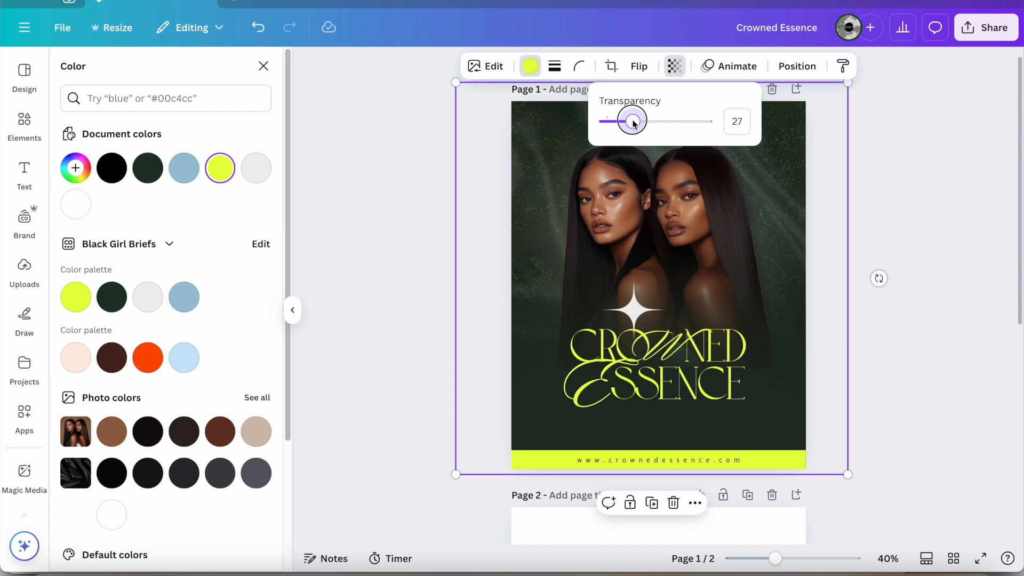
pyautogui.click(1007, 188)
# Try two other texture graphics on the page and delete each one
pyautogui.click(166, 446)
pyautogui.press('BackSpace')
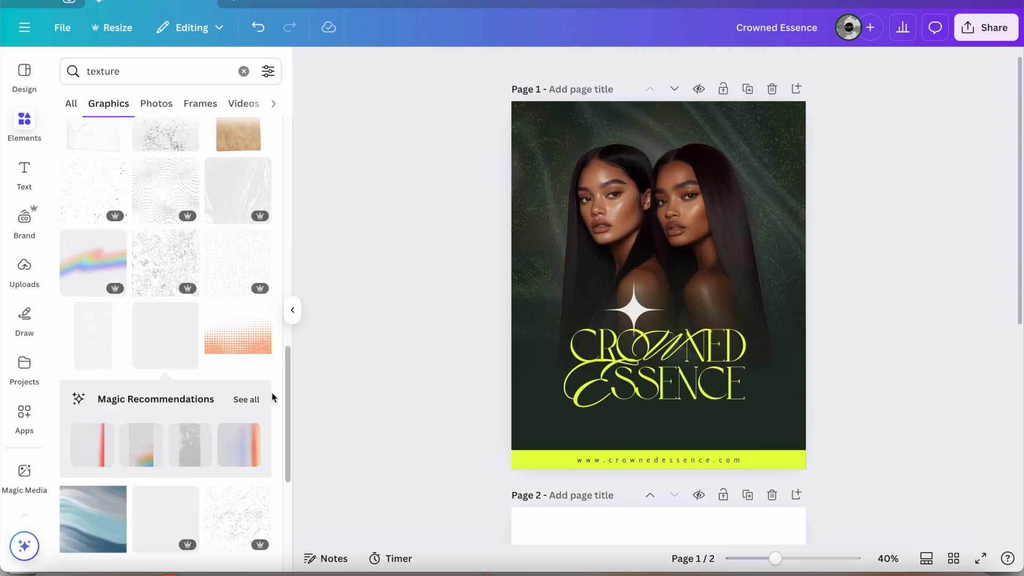
pyautogui.scroll(-5, 272, 394)
pyautogui.click(237, 436)
pyautogui.press('BackSpace')
pyautogui.scroll(10, 97, 264)
# Replace the white paint-stroke texture with the faint white dust texture graphic on the page
pyautogui.click(98, 264)
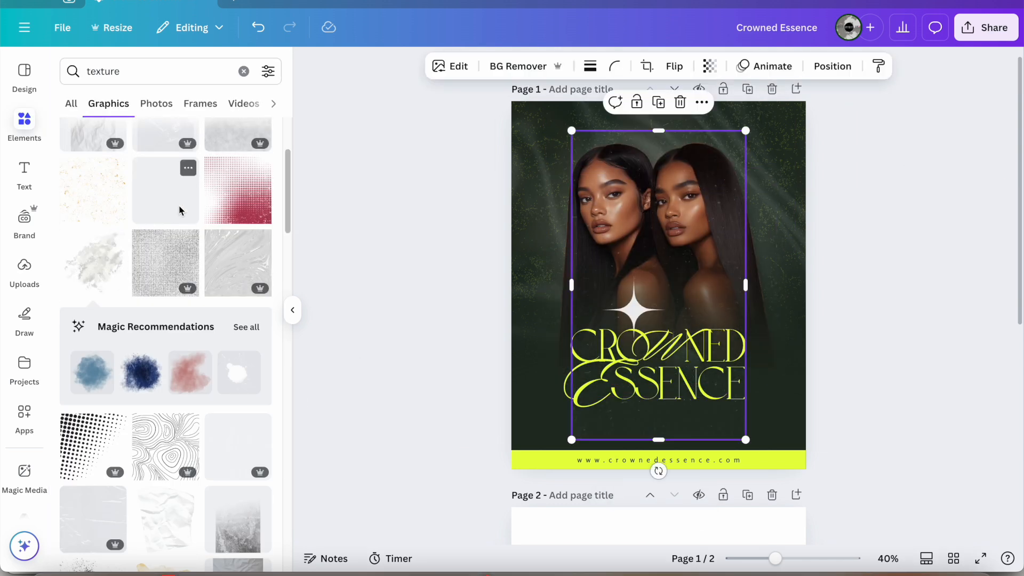
pyautogui.click(165, 190)
pyautogui.click(259, 33)
pyautogui.click(768, 317)
pyautogui.click(831, 65)
pyautogui.click(192, 267)
pyautogui.click(259, 30)
pyautogui.click(290, 27)
# Enlarge the dust texture to span the upper part of the poster and move its layer down behind the women
pyautogui.click(610, 148)
pyautogui.moveTo(610, 147); pyautogui.dragTo(540, 112)
pyautogui.moveTo(675, 404); pyautogui.dragTo(740, 519)
pyautogui.moveTo(739, 308); pyautogui.dragTo(851, 307)
pyautogui.moveTo(759, 213); pyautogui.dragTo(751, 194)
pyautogui.moveTo(192, 269); pyautogui.dragTo(208, 474)
# Duplicate the dust texture and place the copy over the lower part of the poster
pyautogui.press('super+d')
pyautogui.moveTo(676, 535); pyautogui.dragTo(915, 291)
pyautogui.moveTo(804, 158); pyautogui.dragTo(794, 384)
pyautogui.click(862, 254)
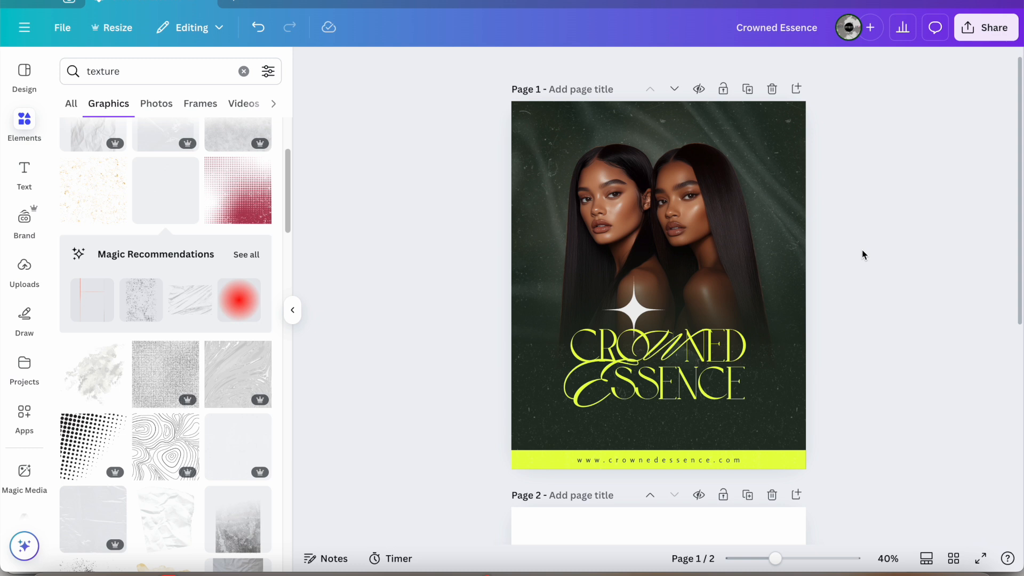
# Raise the lower dust texture's transparency value and shrink the four-pointed star above the wordmark
pyautogui.click(768, 405)
pyautogui.click(709, 66)
pyautogui.moveTo(687, 121); pyautogui.dragTo(704, 121)
pyautogui.click(849, 242)
pyautogui.click(635, 317)
pyautogui.click(838, 254)
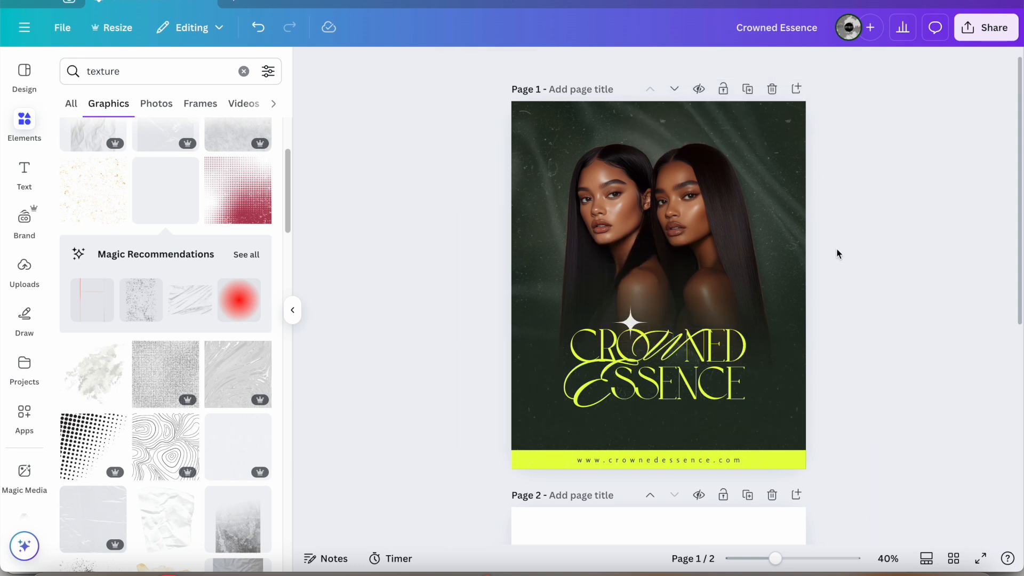
# Colour the four-pointed star light blue from the document colours and place a smaller copy beneath the end of the word ESSENCE
pyautogui.click(632, 320)
pyautogui.click(529, 66)
pyautogui.click(185, 169)
pyautogui.moveTo(630, 322); pyautogui.dragTo(756, 384)
pyautogui.moveTo(775, 364); pyautogui.dragTo(756, 384)
pyautogui.moveTo(741, 438); pyautogui.dragTo(737, 437)
pyautogui.click(773, 338)
pyautogui.click(613, 384)
pyautogui.click(667, 465)
pyautogui.click(833, 66)
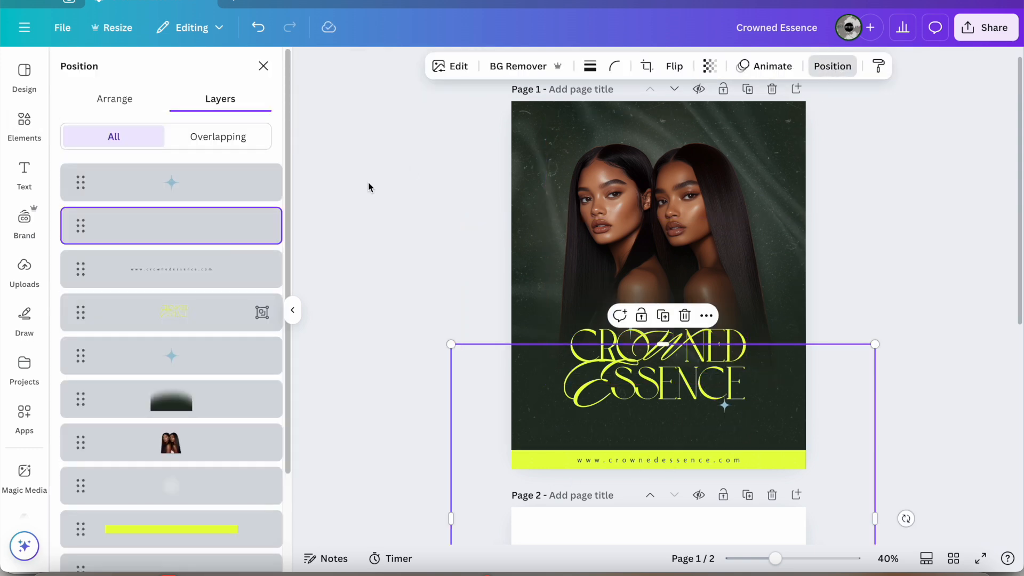
pyautogui.click(263, 65)
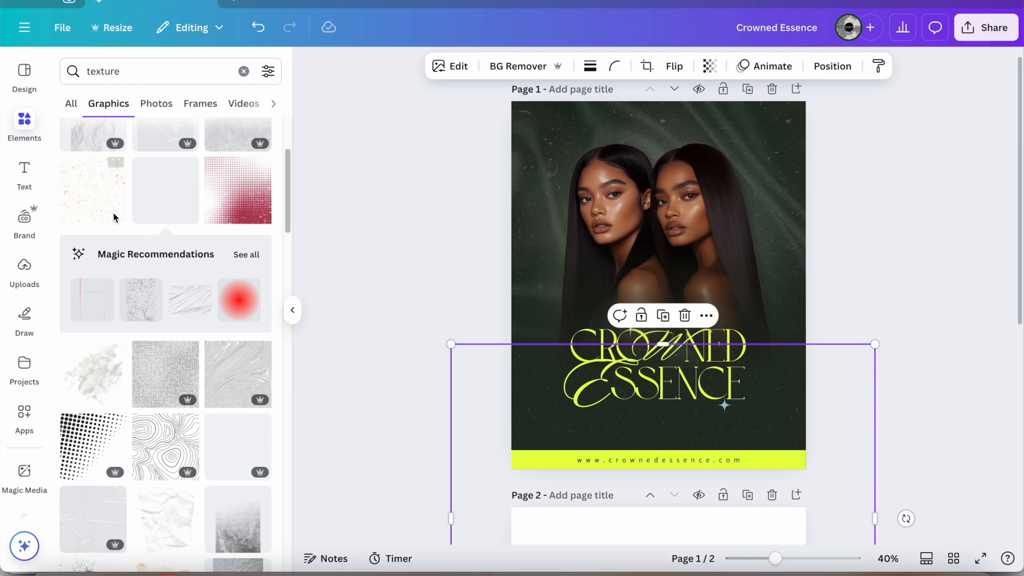
# Search the element library for crown and add the photo of the silver jewelled crown on a white background to the page
pyautogui.write('crown')
pyautogui.press('Return')
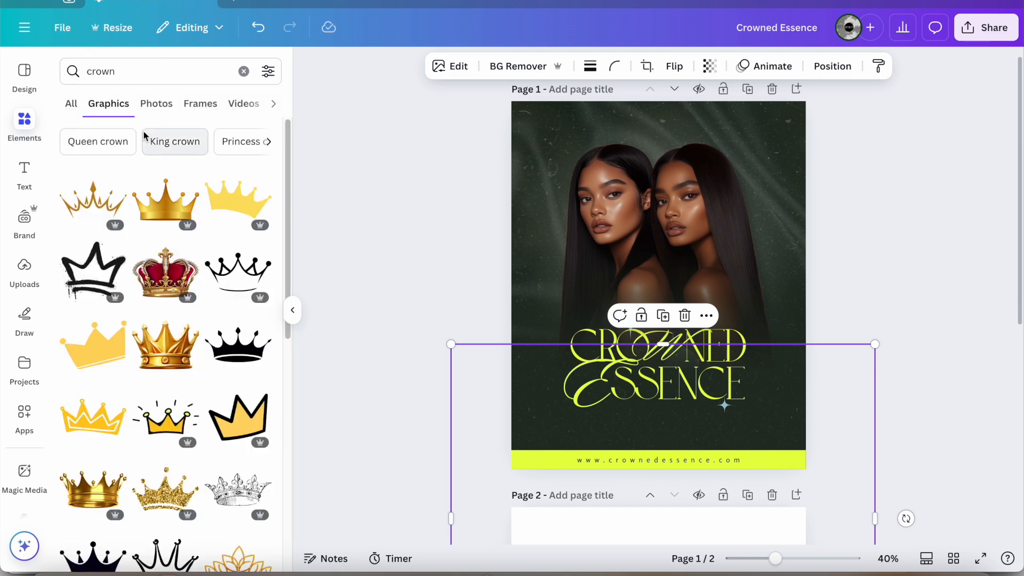
pyautogui.moveTo(291, 248); pyautogui.dragTo(291, 319)
pyautogui.scroll(-5, 277, 398)
pyautogui.click(72, 103)
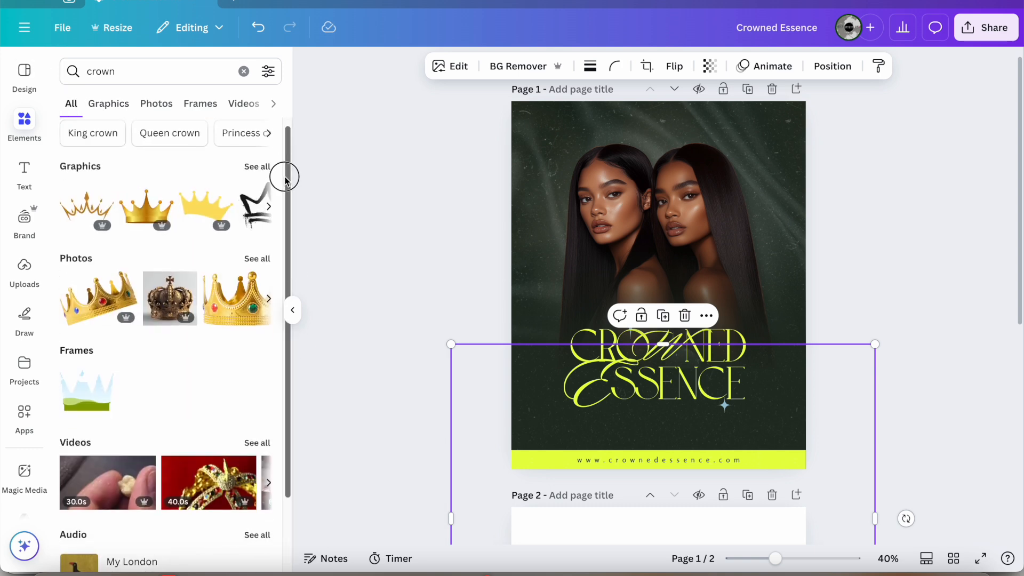
pyautogui.click(252, 252)
pyautogui.scroll(-10, 276, 318)
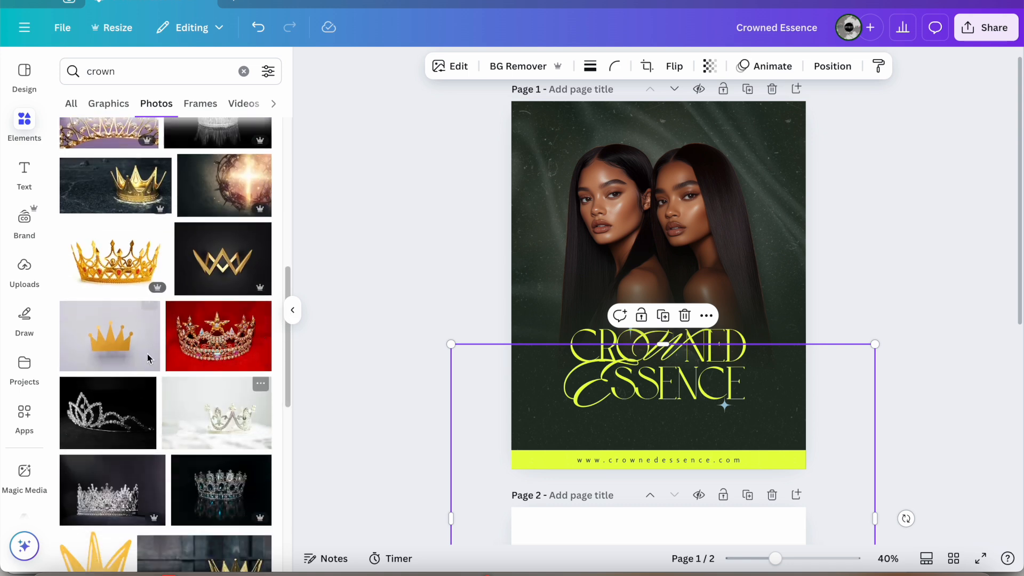
pyautogui.rightClick(240, 417)
pyautogui.click(227, 419)
pyautogui.click(227, 419)
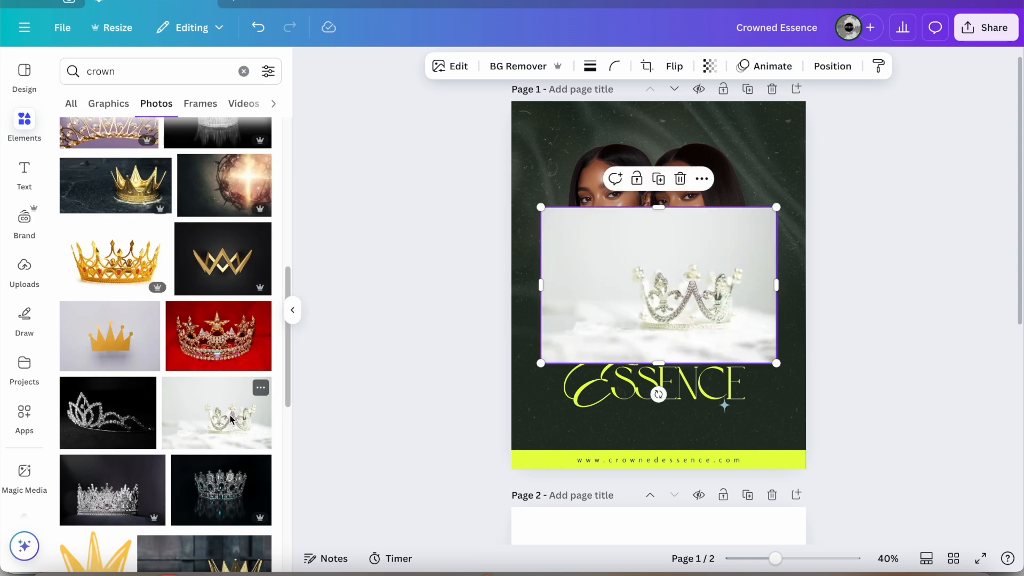
# Discard the crown photo with the white background and add the silver crown photo on the dark background instead
pyautogui.click(513, 66)
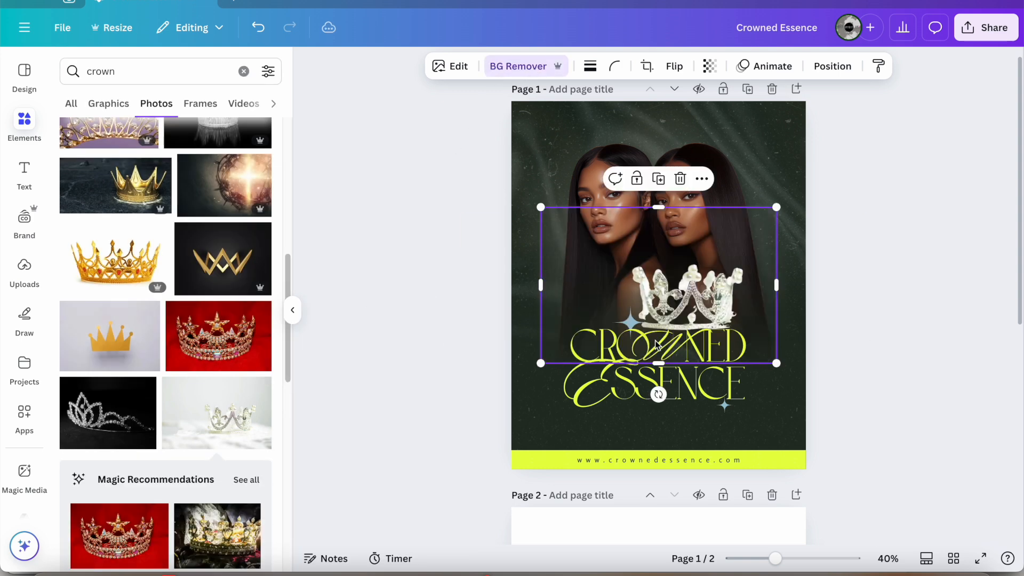
pyautogui.press('Delete')
pyautogui.moveTo(286, 335); pyautogui.dragTo(286, 456)
pyautogui.click(114, 238)
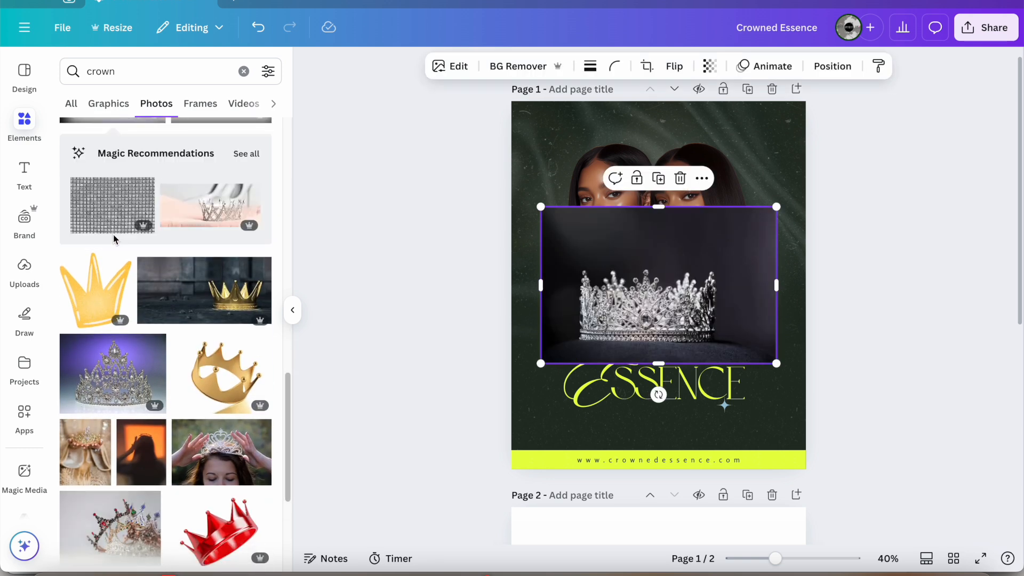
# Remove the silver crown photo's background, enlarge it and order its layer beneath the wordmark and the four-pointed stars
pyautogui.click(526, 67)
pyautogui.moveTo(541, 363); pyautogui.dragTo(473, 431)
pyautogui.moveTo(592, 348); pyautogui.dragTo(672, 337)
pyautogui.click(839, 71)
pyautogui.moveTo(245, 183); pyautogui.dragTo(246, 433)
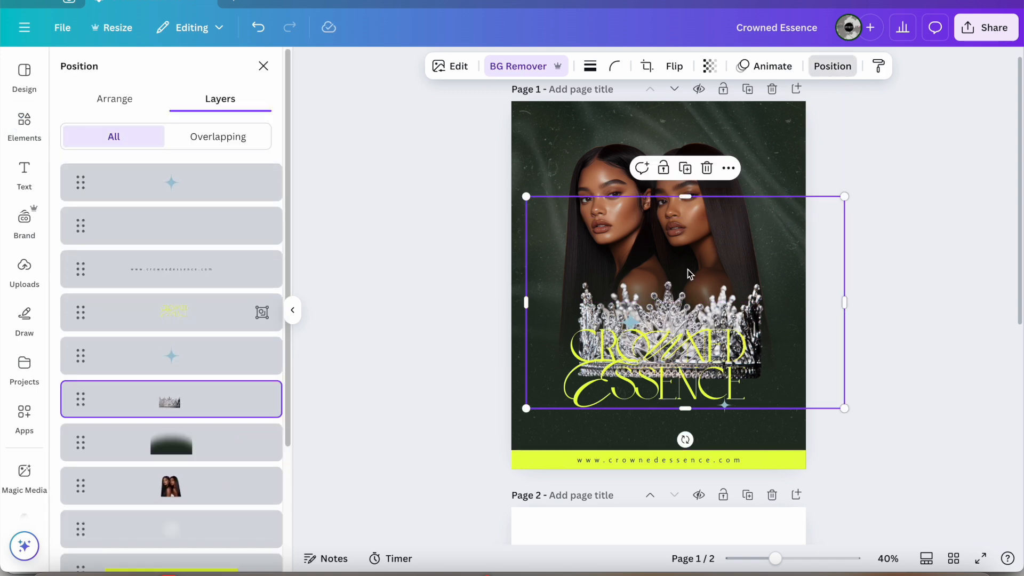
# Shrink the crown and place it tilted at the head of the woman on the poster's right side
pyautogui.moveTo(527, 200); pyautogui.dragTo(562, 219)
pyautogui.moveTo(790, 288); pyautogui.dragTo(798, 104)
pyautogui.moveTo(886, 139); pyautogui.dragTo(750, 164)
pyautogui.moveTo(546, 130); pyautogui.dragTo(715, 150)
pyautogui.moveTo(817, 137); pyautogui.dragTo(761, 137)
pyautogui.moveTo(658, 138); pyautogui.dragTo(696, 138)
pyautogui.moveTo(775, 152); pyautogui.dragTo(748, 153)
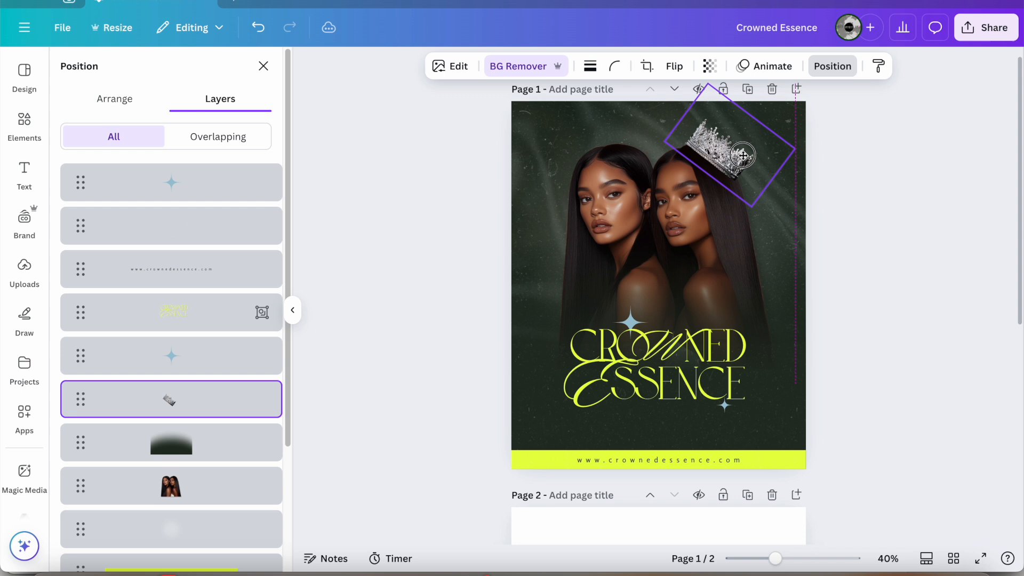
# Rotate the crown back to nearly level, make it slightly smaller and seat it on top of the right-hand woman's head
pyautogui.moveTo(754, 210); pyautogui.dragTo(763, 224)
pyautogui.moveTo(689, 207); pyautogui.dragTo(693, 196)
pyautogui.moveTo(797, 180); pyautogui.dragTo(715, 133)
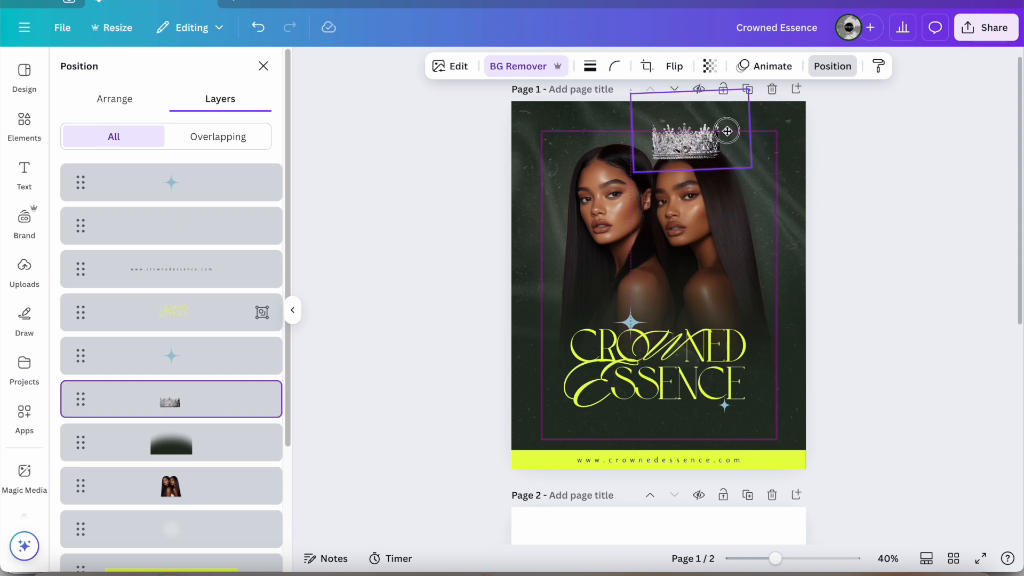
pyautogui.click(864, 191)
pyautogui.click(701, 143)
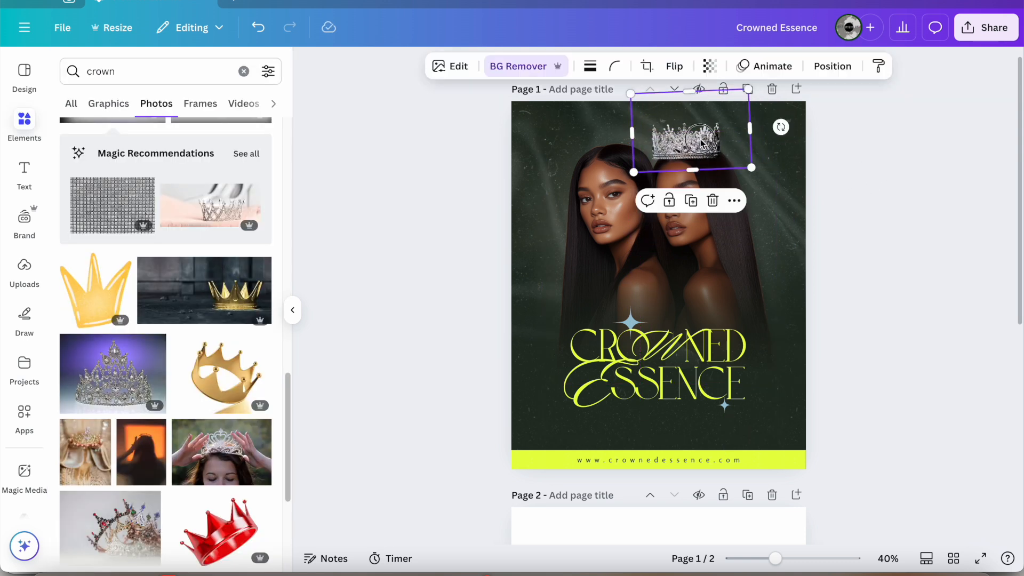
pyautogui.moveTo(633, 172); pyautogui.dragTo(644, 165)
pyautogui.moveTo(683, 144); pyautogui.dragTo(682, 148)
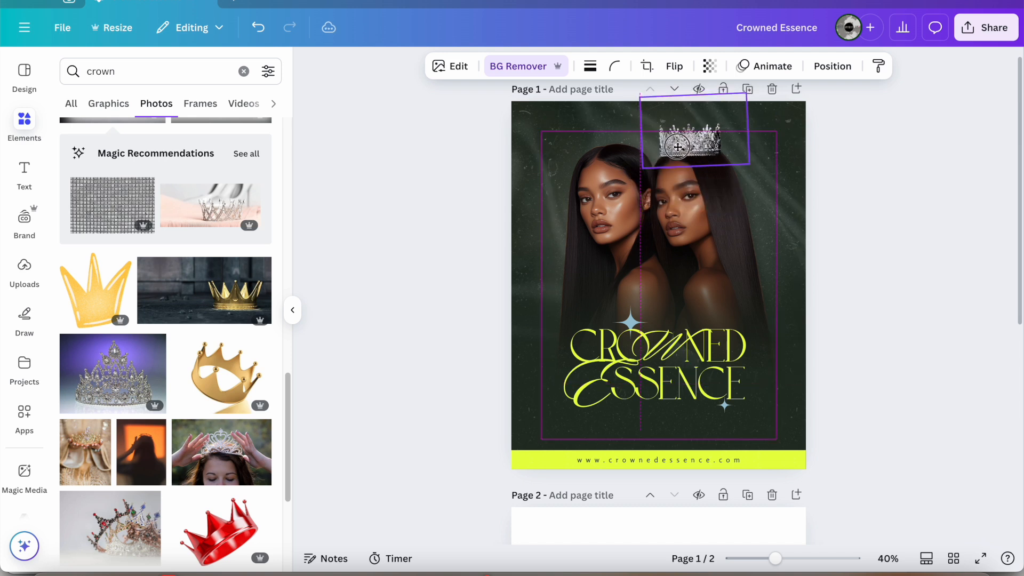
pyautogui.click(820, 186)
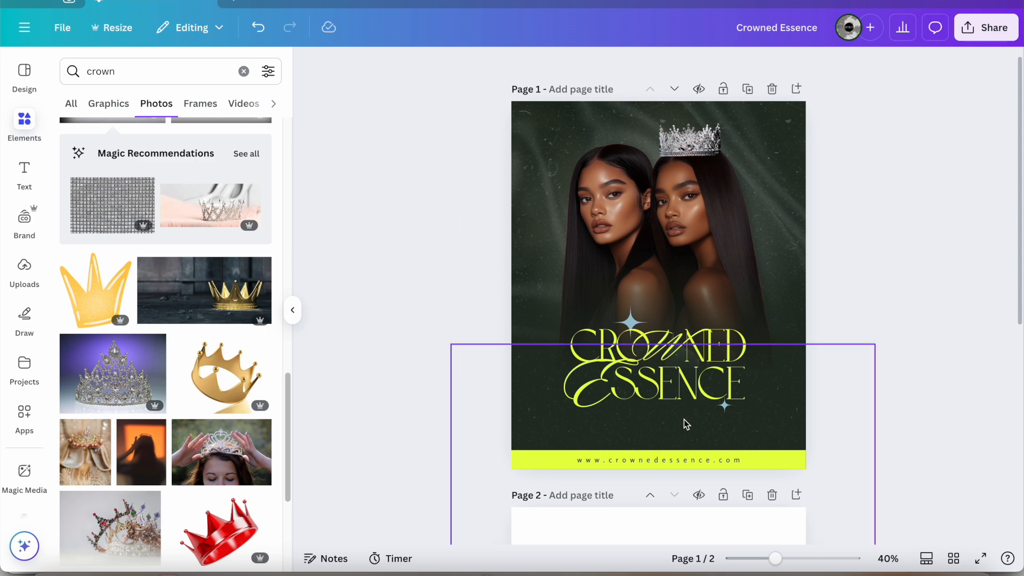
# Recolour both four-pointed stars light grey from the document colours
pyautogui.click(631, 318)
pyautogui.click(529, 65)
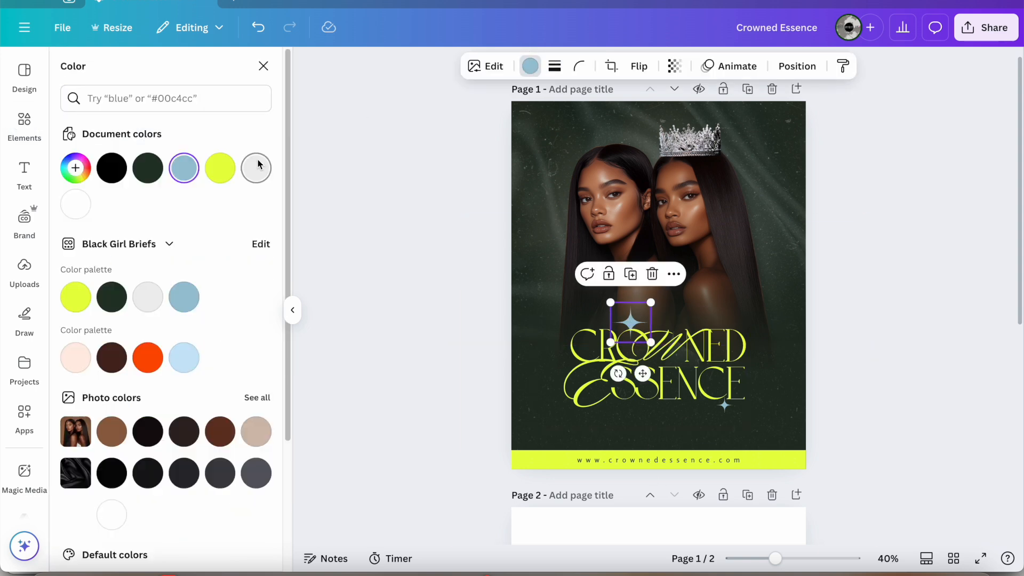
pyautogui.click(255, 170)
pyautogui.click(878, 362)
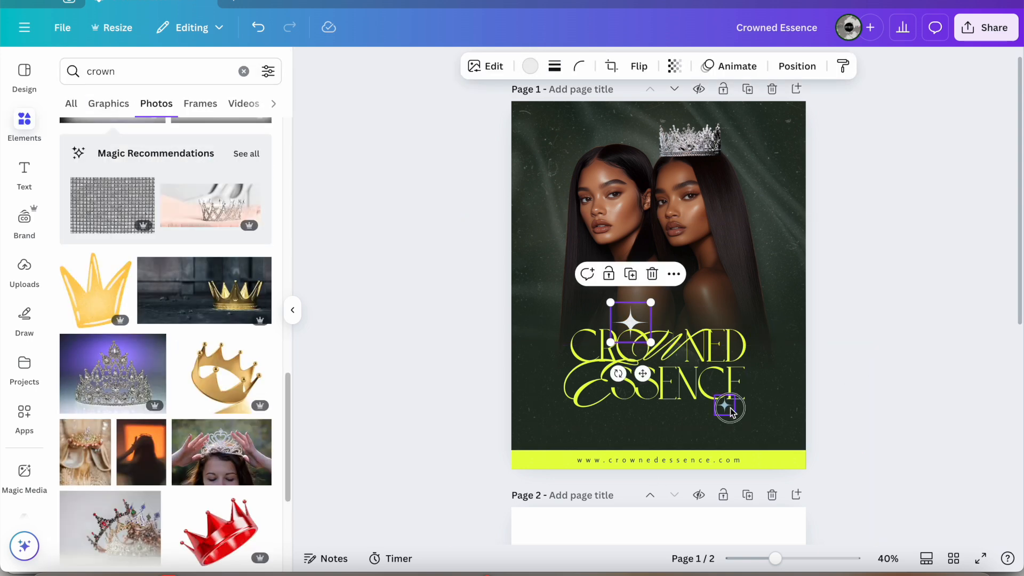
pyautogui.click(725, 406)
pyautogui.click(529, 65)
pyautogui.click(258, 170)
pyautogui.click(833, 263)
pyautogui.click(851, 259)
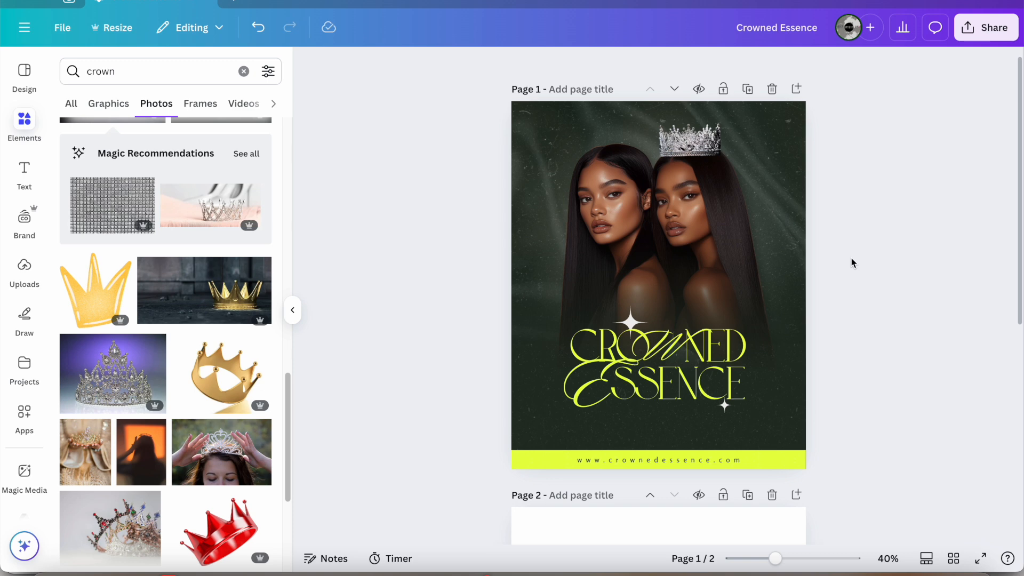
pyautogui.scroll(-2, 891, 187)
pyautogui.scroll(-2, 666, 279)
pyautogui.write('tC')
pyautogui.click(857, 150)
# Edit the crown image's colour adjustments to give it a warmer champagne tone
pyautogui.click(691, 136)
pyautogui.click(449, 66)
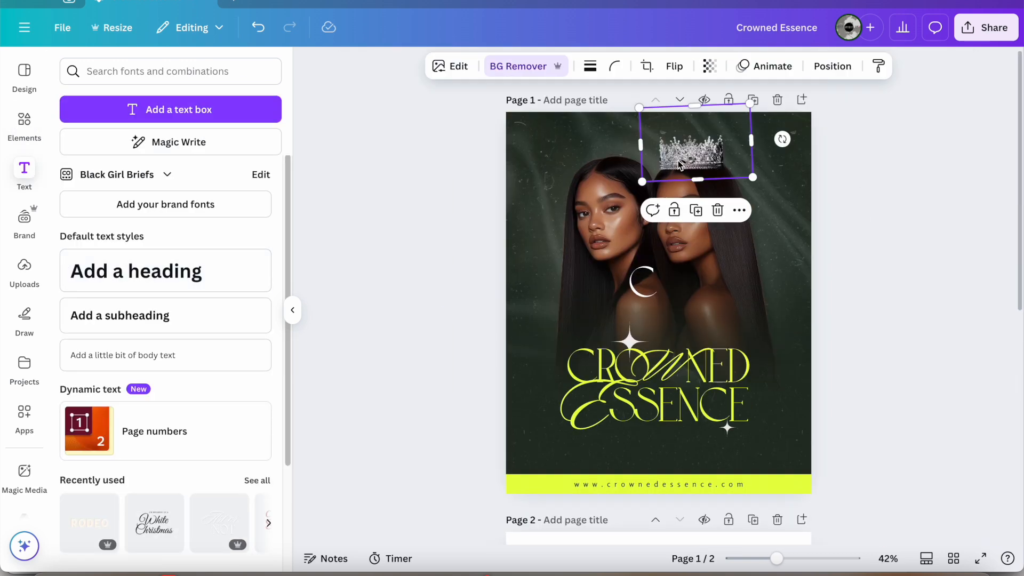
pyautogui.click(262, 66)
pyautogui.scroll(5, 678, 128)
pyautogui.click(449, 66)
pyautogui.click(137, 256)
pyautogui.click(91, 104)
pyautogui.moveTo(147, 247); pyautogui.dragTo(110, 247)
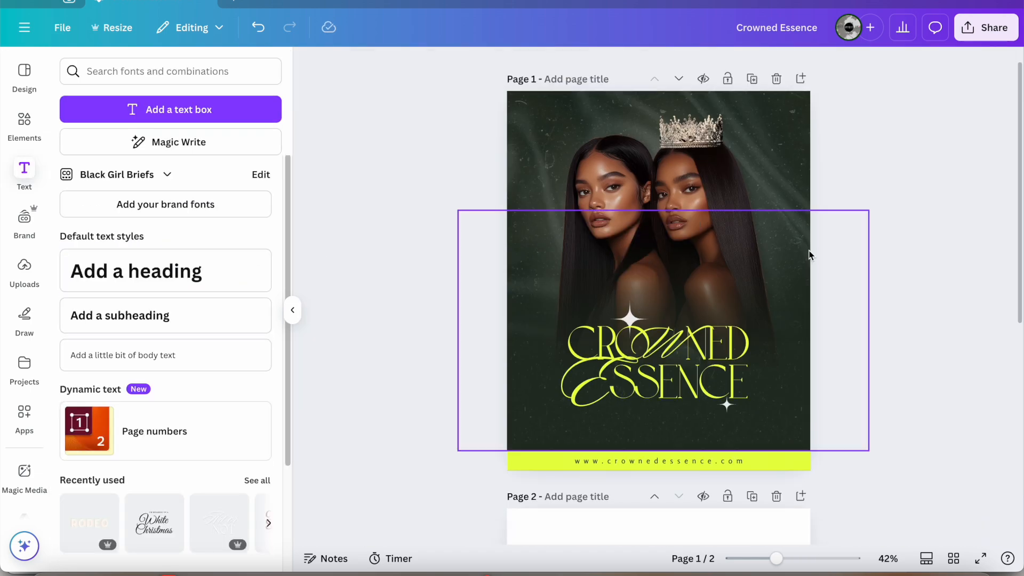
# Add a light blue Rosario text line beneath the wordmark, start it with COMIN and tighten its letter spacing
pyautogui.scroll(-5, 808, 254)
pyautogui.moveTo(663, 154); pyautogui.dragTo(662, 217)
pyautogui.scroll(4, 663, 217)
pyautogui.click(658, 382)
pyautogui.click(923, 66)
pyautogui.write('COMIN')
pyautogui.press('super+a')
pyautogui.click(518, 72)
pyautogui.click(715, 66)
pyautogui.moveTo(753, 128); pyautogui.dragTo(662, 128)
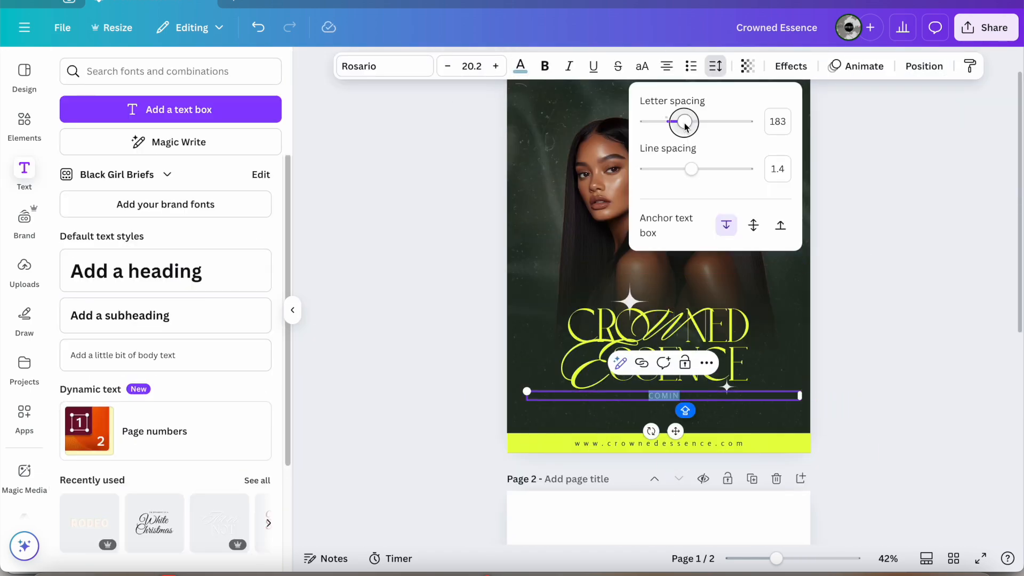
pyautogui.press('Escape')
# Change the line beneath the wordmark to LAUNCHING III • XXIV • MMXXV in bold at size 25.2
pyautogui.click(666, 396)
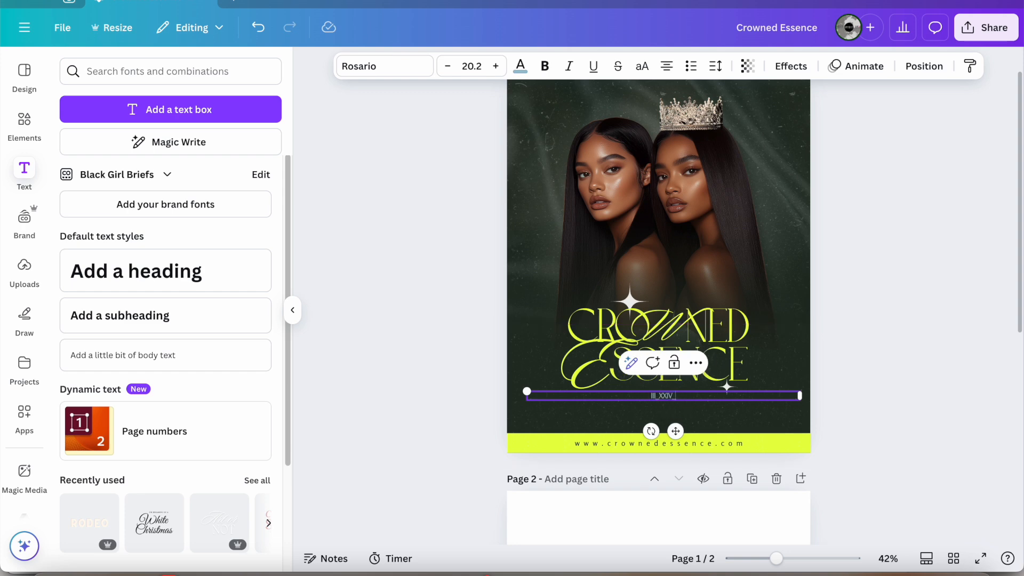
pyautogui.click(495, 66)
pyautogui.click(496, 66)
pyautogui.doubleClick(645, 416)
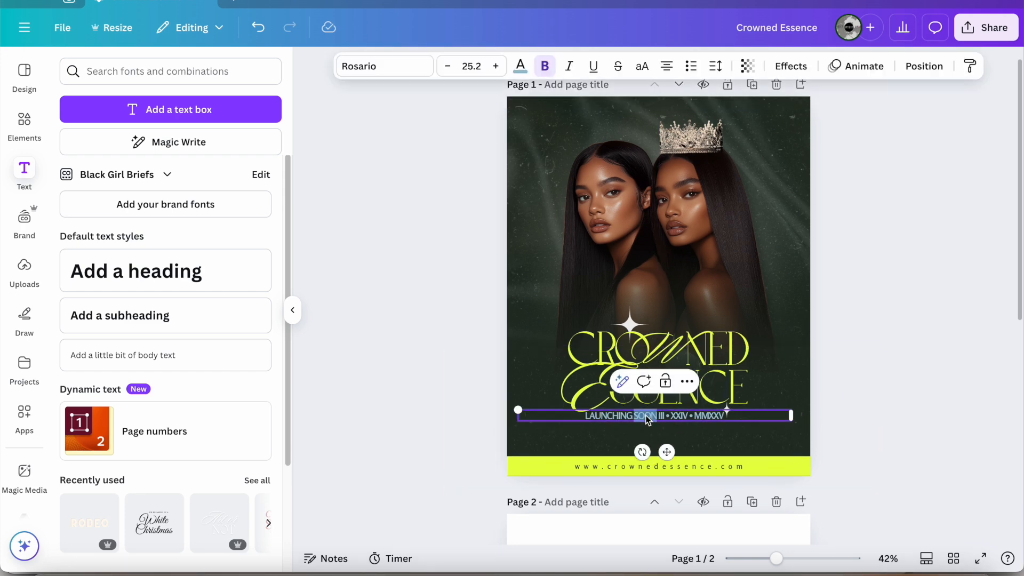
pyautogui.press('BackSpace')
# Set the website address in the lime band in capital letters
pyautogui.click(393, 66)
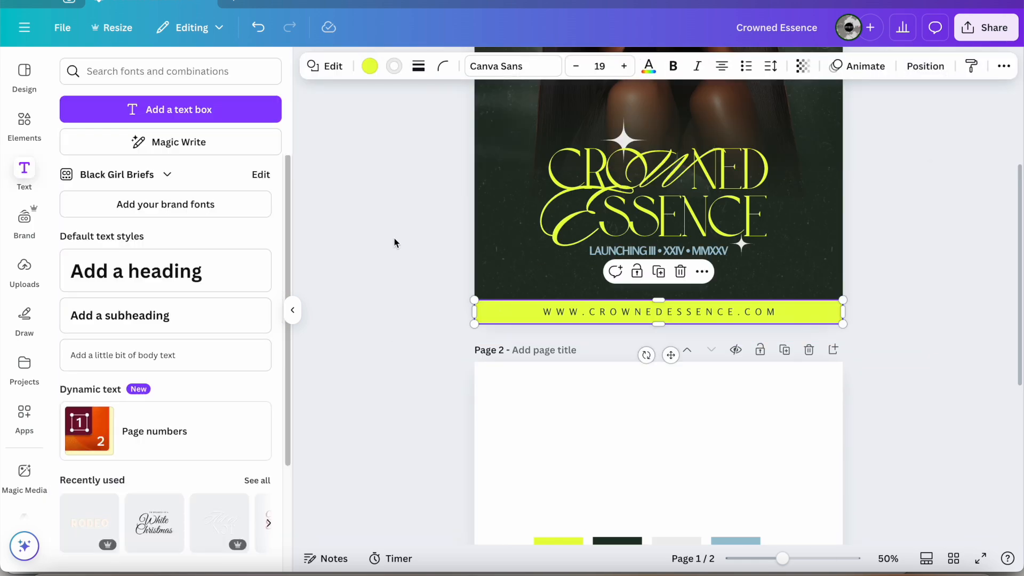
pyautogui.scroll(-3, 401, 305)
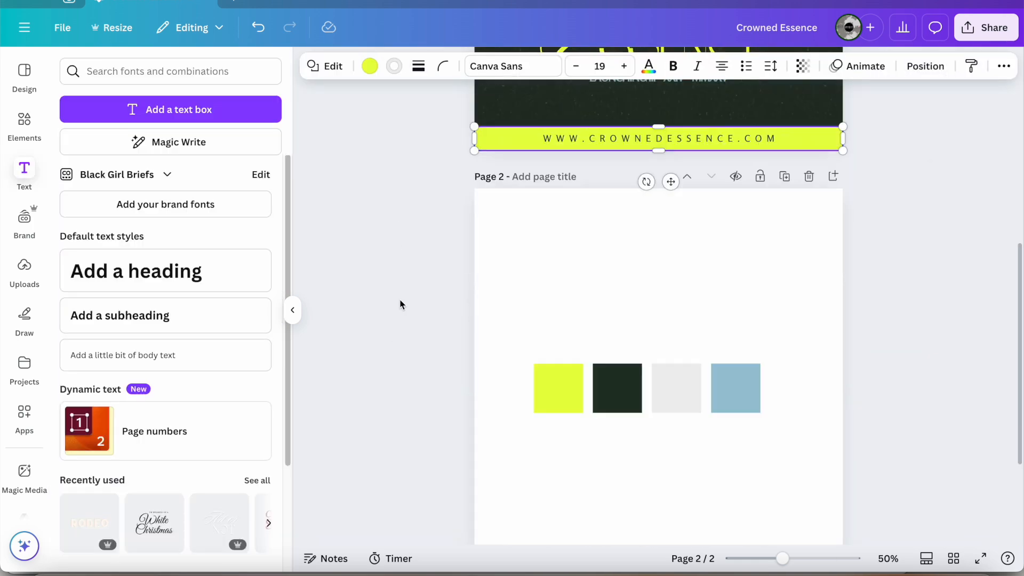
pyautogui.scroll(5, 401, 304)
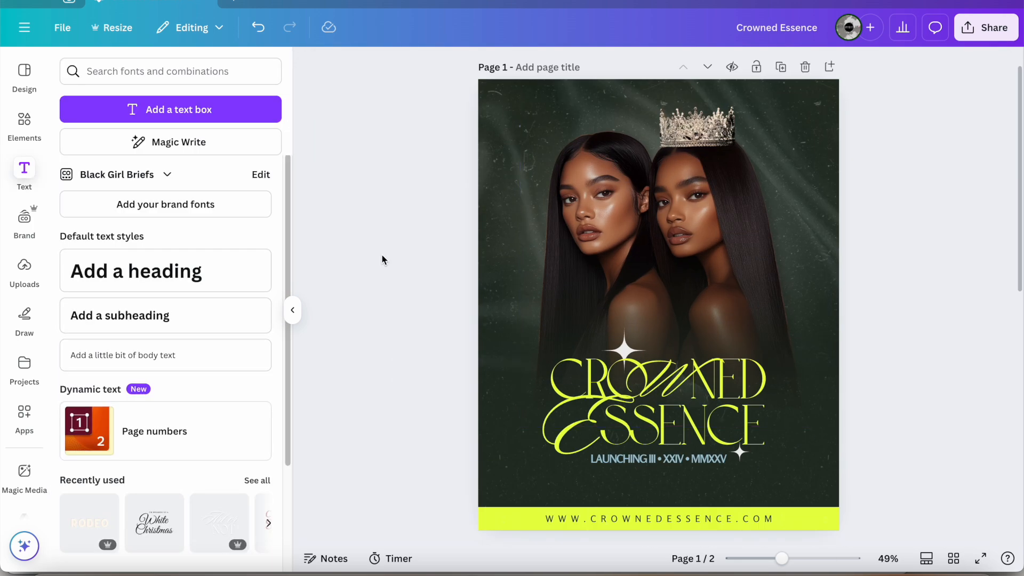
# Add the blonde wavy hair bundles by toloren, remove their pink background and place them over the poster's lower-right corner
pyautogui.click(24, 75)
pyautogui.scroll(-5, 150, 393)
pyautogui.scroll(-5, 150, 393)
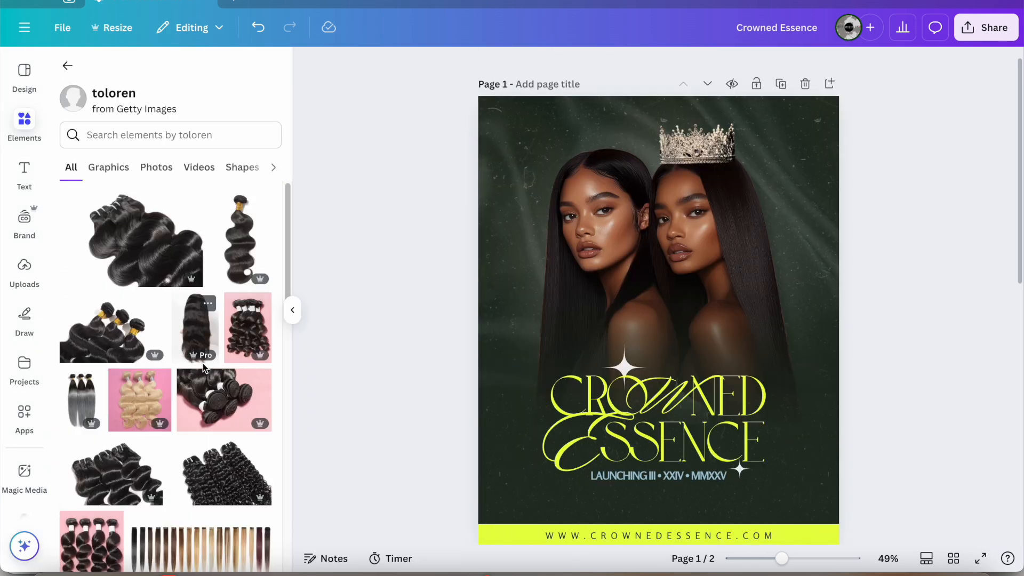
pyautogui.click(140, 400)
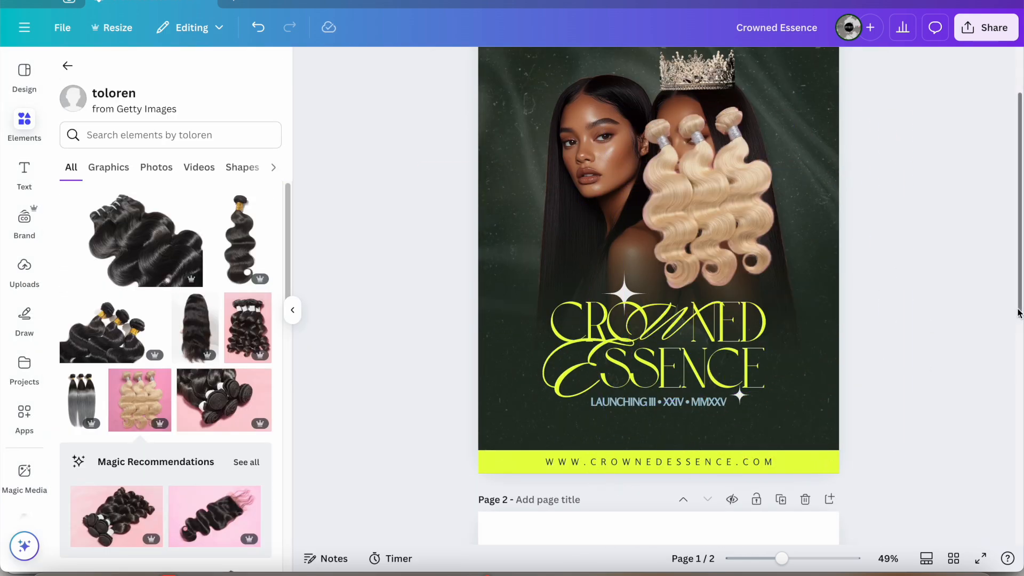
pyautogui.moveTo(1019, 313); pyautogui.dragTo(1014, 275)
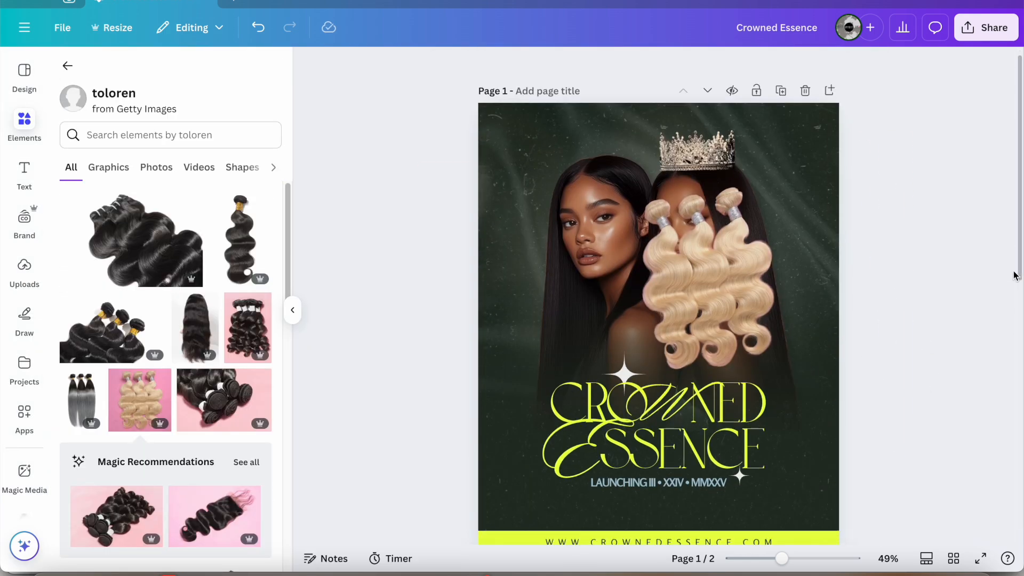
pyautogui.moveTo(772, 283); pyautogui.dragTo(852, 338)
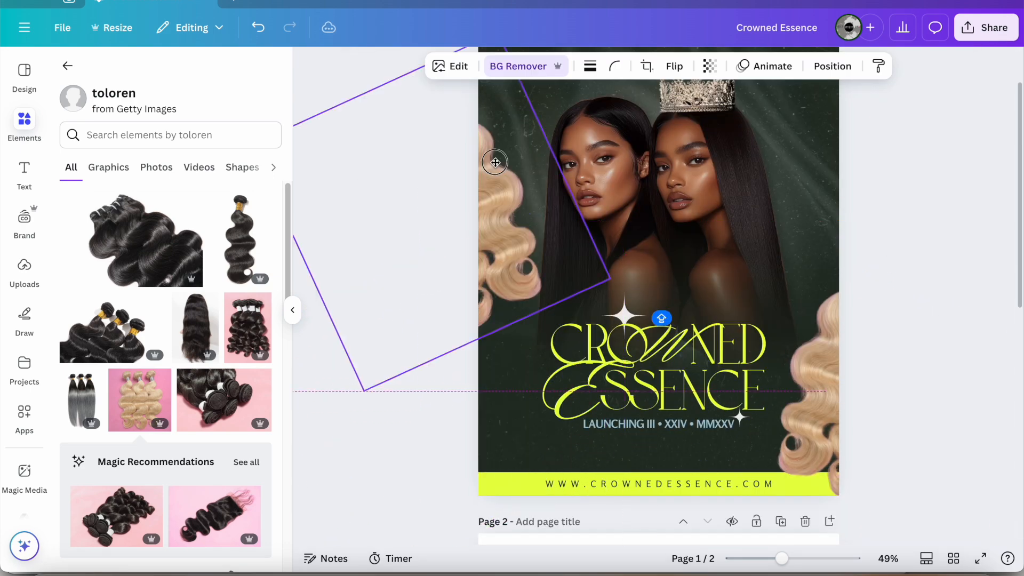
# Undo the hair bundle arrangement tried at the poster's right edge and keep one set in the poster's lower-left corner
pyautogui.moveTo(458, 309); pyautogui.dragTo(783, 139)
pyautogui.scroll(-3, 973, 354)
pyautogui.moveTo(612, 255); pyautogui.dragTo(818, 336)
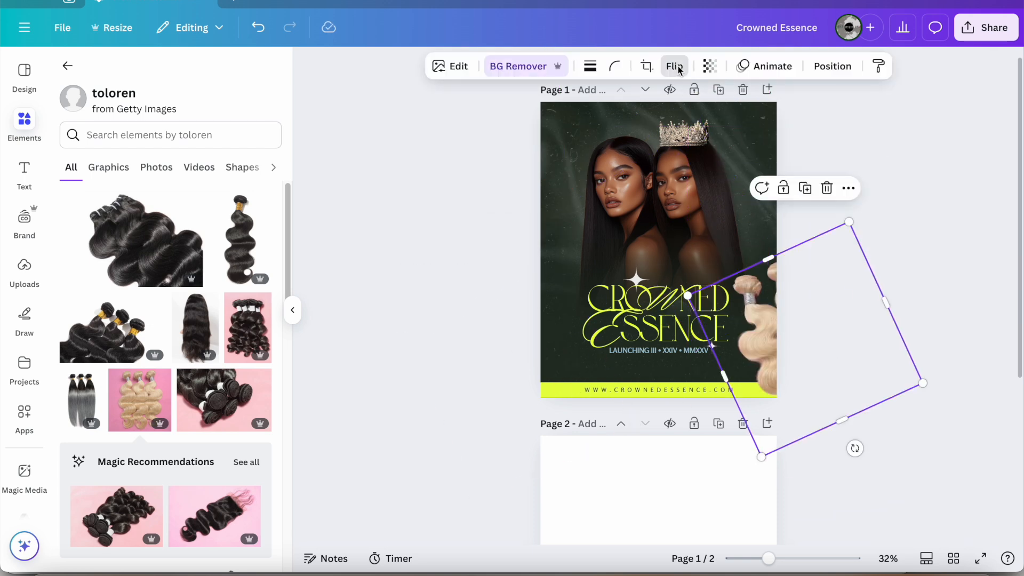
pyautogui.click(258, 27)
pyautogui.click(258, 27)
pyautogui.moveTo(552, 347)
pyautogui.mouseDown()
pyautogui.moveTo(547, 338)
pyautogui.moveTo(554, 344)
pyautogui.mouseUp()
# Add the text LUXURY CODED in Rosario, rotate it to vertical and set it along the poster's right edge
pyautogui.click(627, 129)
pyautogui.click(658, 350)
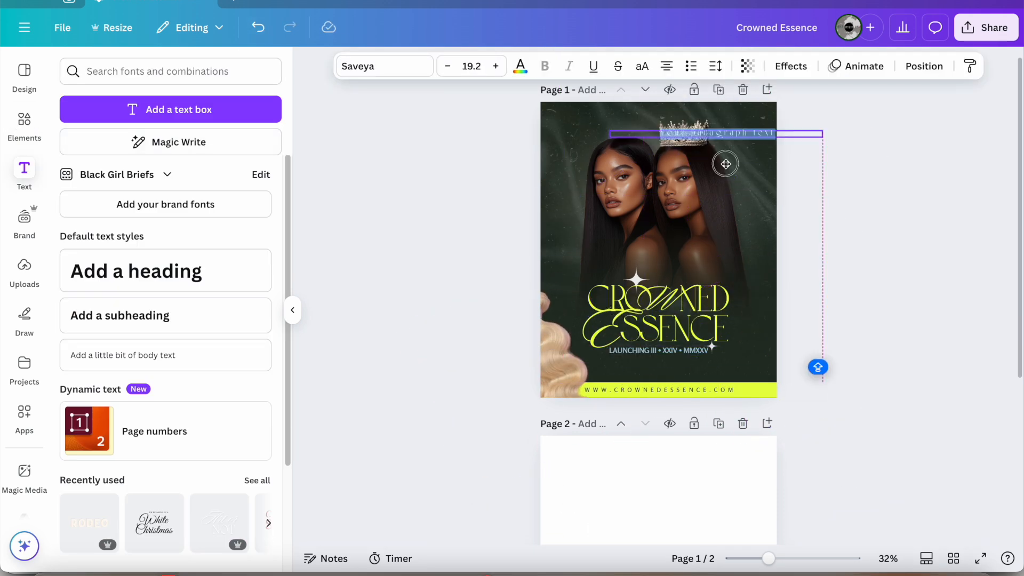
pyautogui.moveTo(660, 131); pyautogui.dragTo(659, 244)
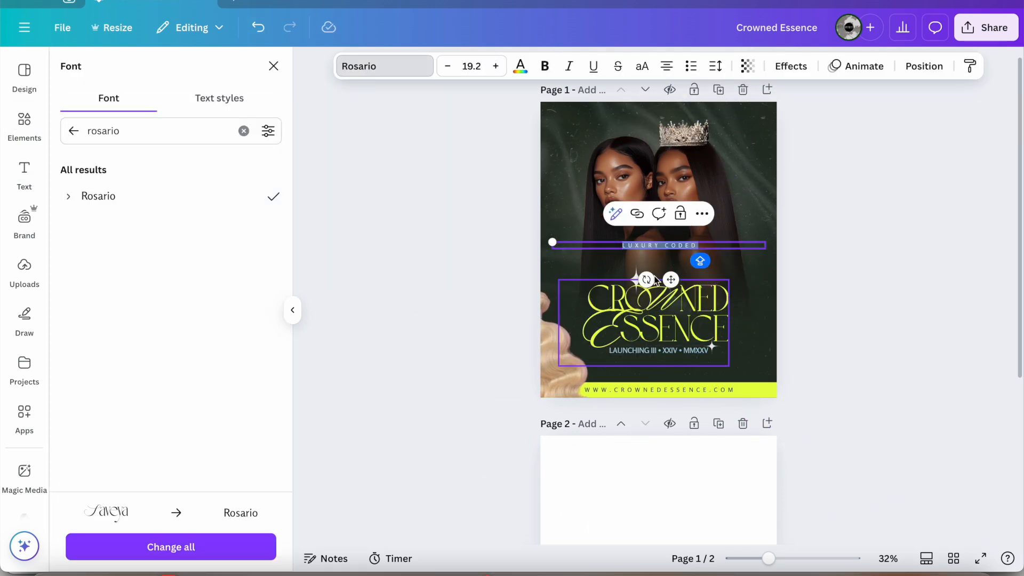
pyautogui.moveTo(646, 279); pyautogui.dragTo(744, 308)
pyautogui.moveTo(783, 283); pyautogui.dragTo(802, 204)
pyautogui.click(853, 173)
# Duplicate the vertical LUXURY CODED text, rotate the copy to horizontal and place it in the poster's top-left corner
pyautogui.click(768, 155)
pyautogui.click(778, 350)
pyautogui.moveTo(806, 233); pyautogui.dragTo(774, 228)
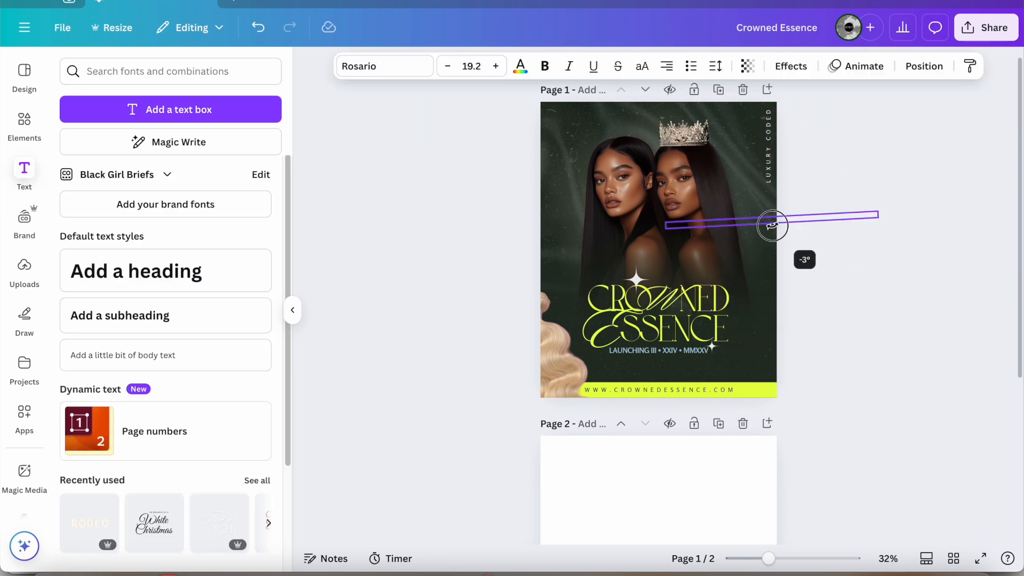
pyautogui.moveTo(852, 220); pyautogui.dragTo(610, 111)
pyautogui.click(768, 155)
pyautogui.click(778, 354)
pyautogui.moveTo(806, 233); pyautogui.dragTo(555, 237)
# Colour the LUXURY CODED texts lime and make them bold at size 15.2
pyautogui.scroll(2, 772, 237)
pyautogui.click(519, 66)
pyautogui.click(219, 167)
pyautogui.click(545, 66)
# Shrink both LUXURY CODED texts and move the vertical one down the poster's right edge to just above the website band
pyautogui.click(787, 112)
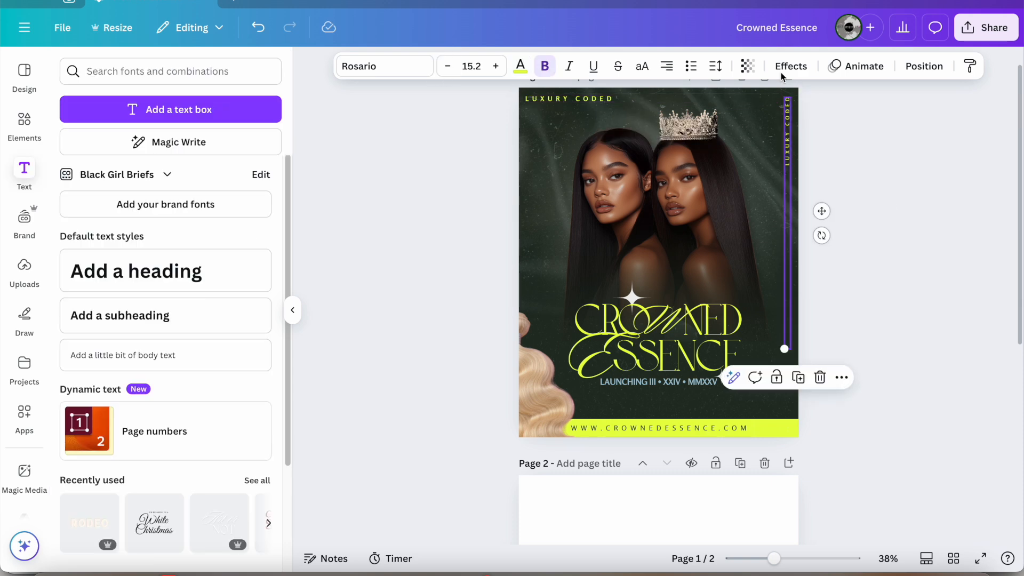
pyautogui.click(568, 98)
pyautogui.click(816, 162)
pyautogui.moveTo(787, 132); pyautogui.dragTo(787, 374)
pyautogui.click(871, 196)
# Enlarge a copy of the wordmark's Sloop Script Pro letter to size 756 across the poster and colour it black
pyautogui.click(655, 319)
pyautogui.moveTo(716, 207); pyautogui.dragTo(651, 335)
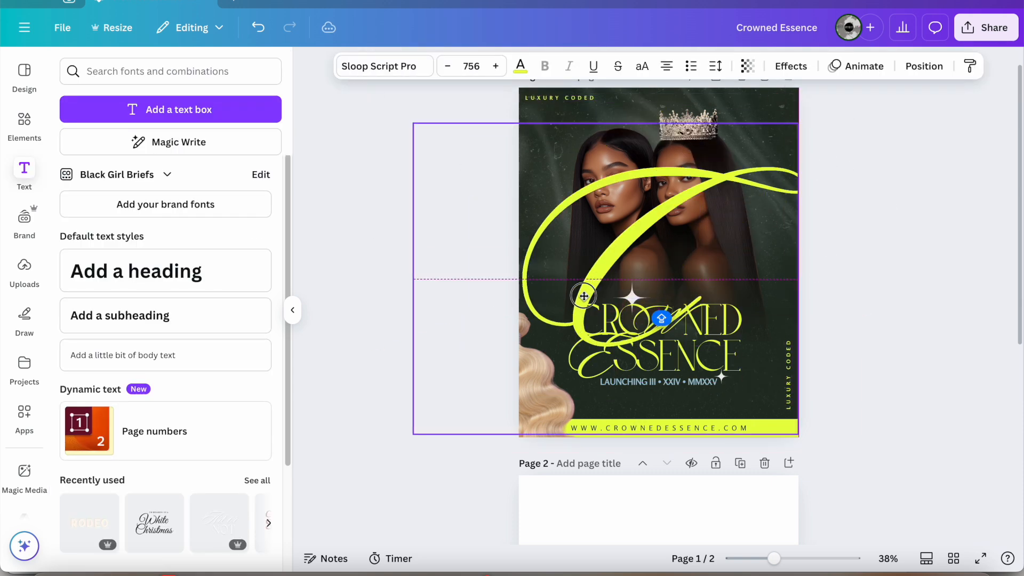
pyautogui.click(519, 66)
pyautogui.click(110, 167)
# Order the large script letter's layer behind the women, enlarge it to 901 and reposition it over the silk background
pyautogui.click(922, 66)
pyautogui.moveTo(216, 110); pyautogui.dragTo(198, 549)
pyautogui.moveTo(198, 548); pyautogui.dragTo(198, 471)
pyautogui.moveTo(405, 139); pyautogui.dragTo(345, 79)
pyautogui.moveTo(763, 195); pyautogui.dragTo(777, 194)
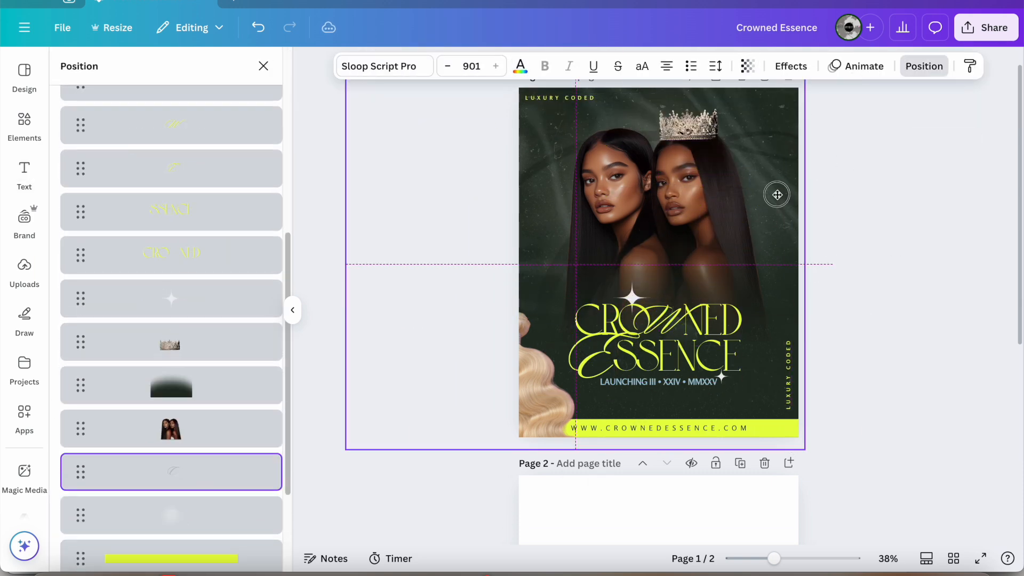
pyautogui.moveTo(574, 480); pyautogui.dragTo(641, 468)
pyautogui.moveTo(450, 178); pyautogui.dragTo(617, 158)
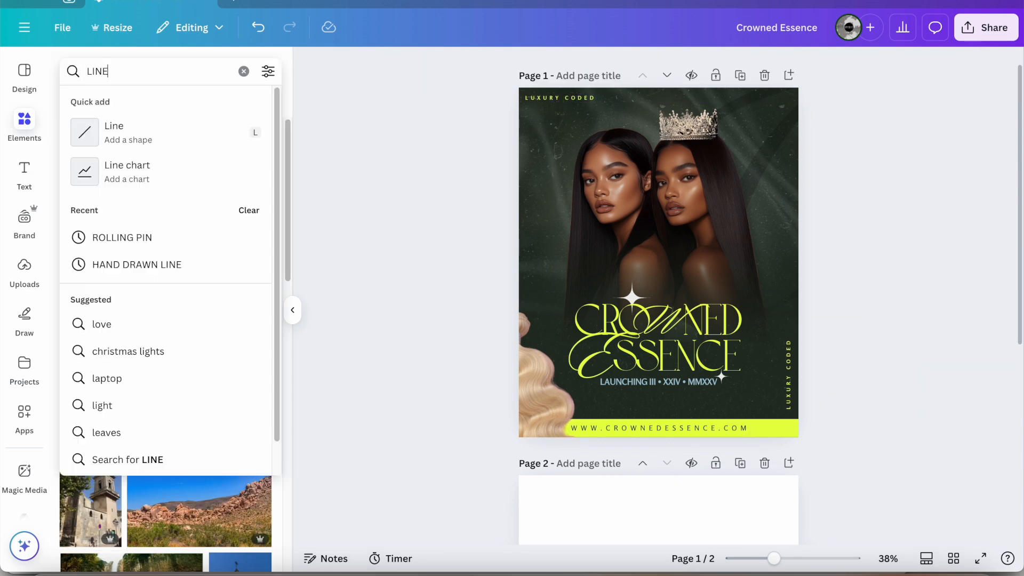
# Search the graphics for LINES, add the double line in lime and place it after the horizontal LUXURY CODED text
pyautogui.write('S')
pyautogui.press('Return')
pyautogui.scroll(-5, 170, 320)
pyautogui.moveTo(93, 141); pyautogui.dragTo(728, 188)
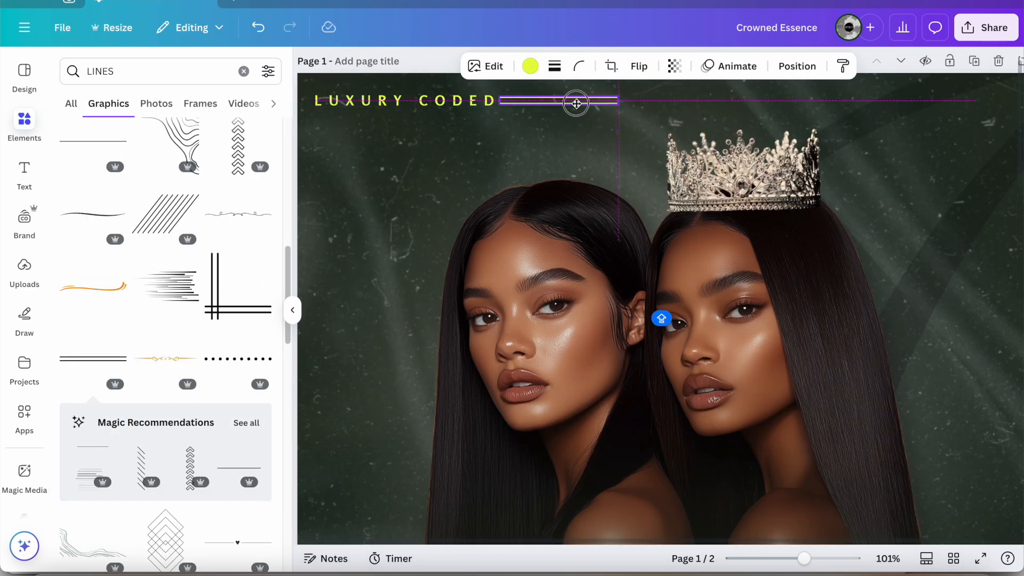
# Place a vertical copy of the double line directly above the vertical LUXURY CODED text
pyautogui.scroll(-5, 614, 104)
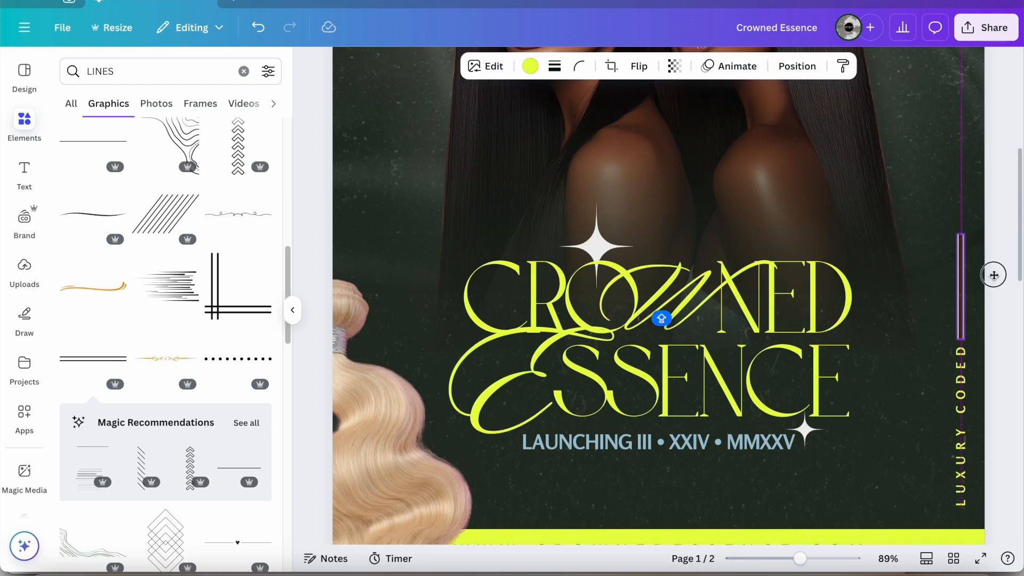
pyautogui.scroll(-5, 994, 274)
pyautogui.click(857, 194)
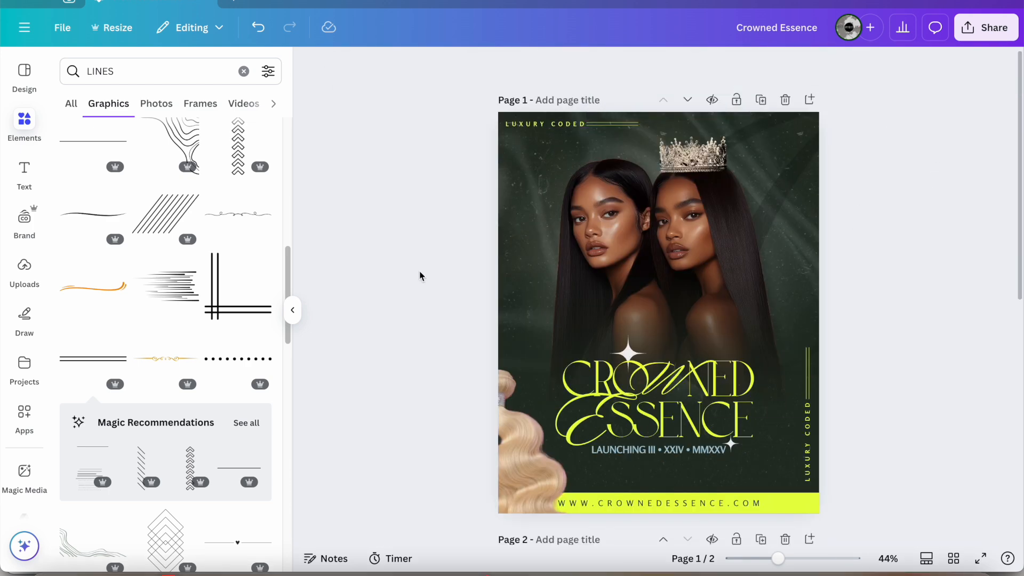
# Add the corner fade from a black gradient search, enlarge it from the poster's top-right corner and place a copy at the bottom-left corner
pyautogui.scroll(3, 165, 319)
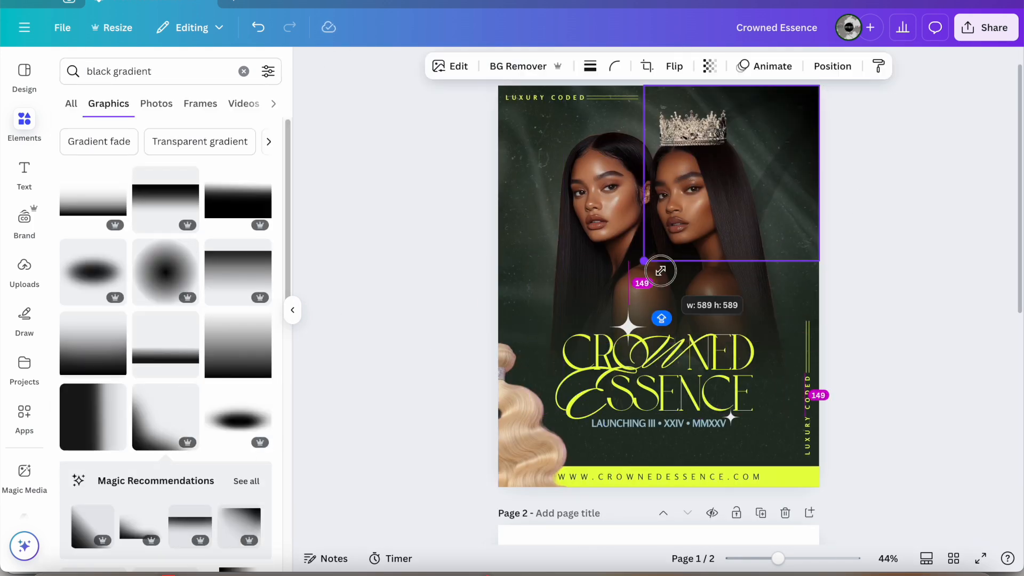
pyautogui.moveTo(660, 271); pyautogui.dragTo(509, 416)
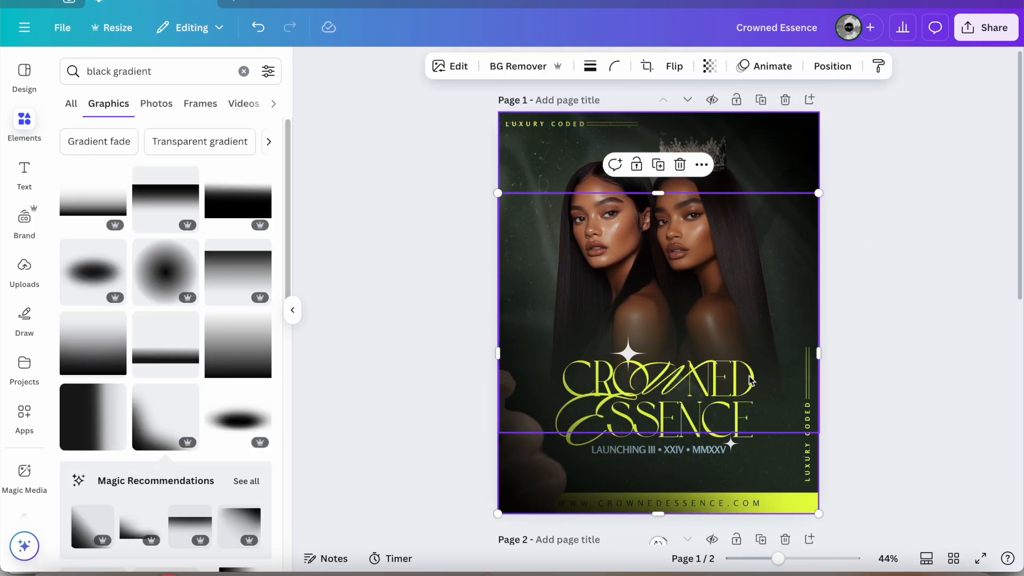
pyautogui.click(899, 325)
# Recolour the double lines beside the LUXURY CODED texts light blue from the document colours
pyautogui.scroll(-1, 884, 150)
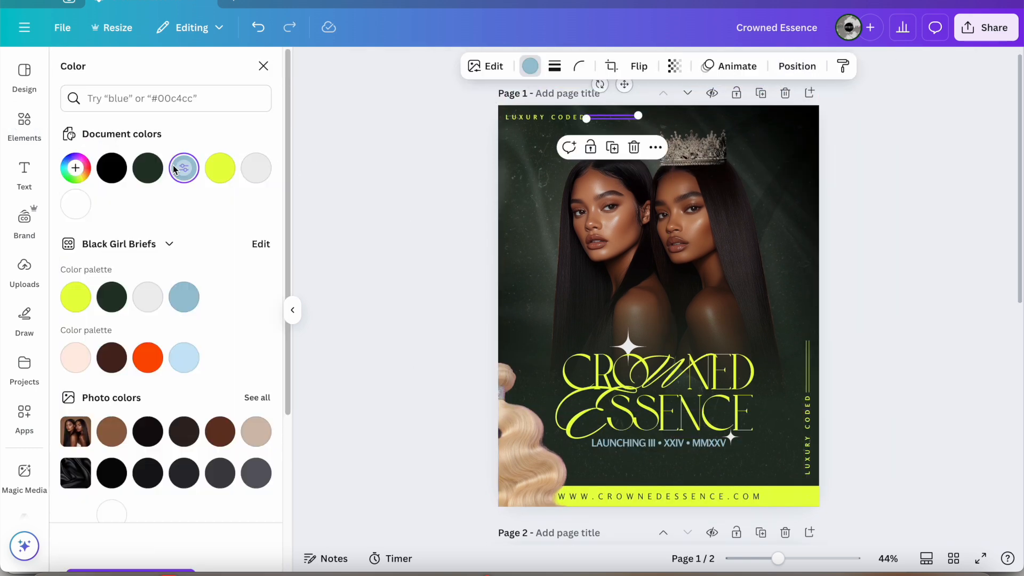
pyautogui.click(794, 66)
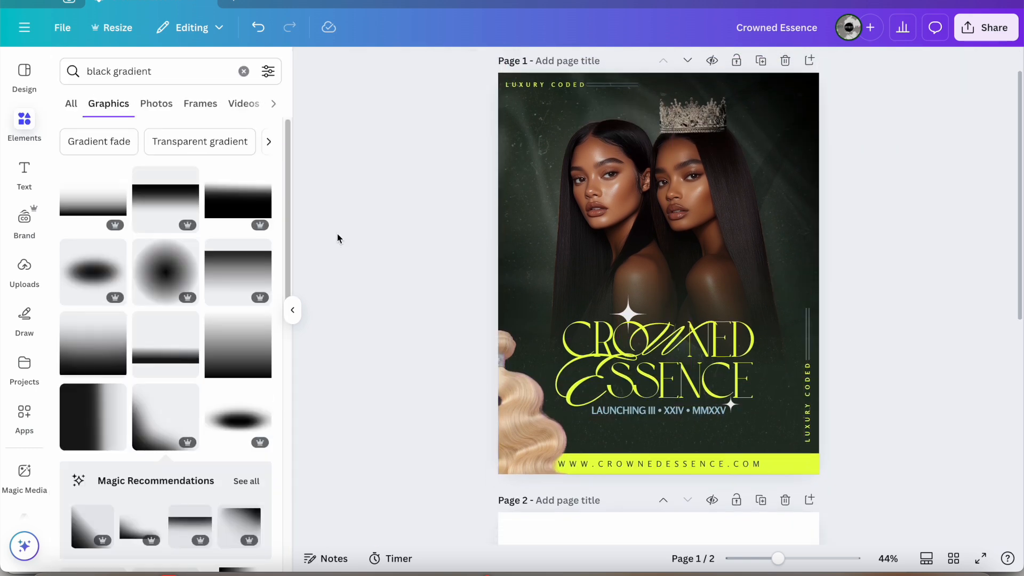